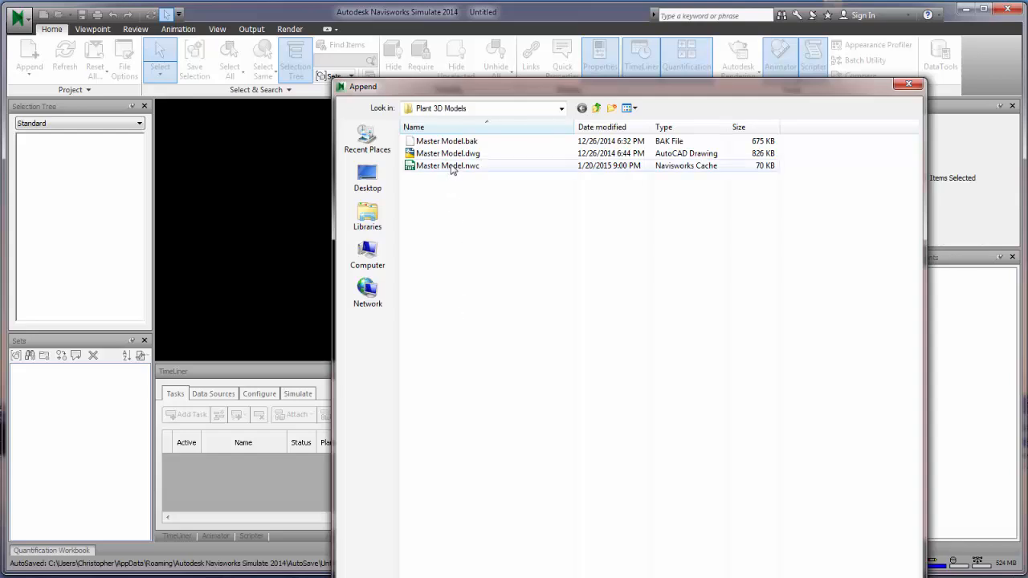
- Append Master Model.dwg from the Plant 3D Models folder to load the tank and piping
click(462, 153)
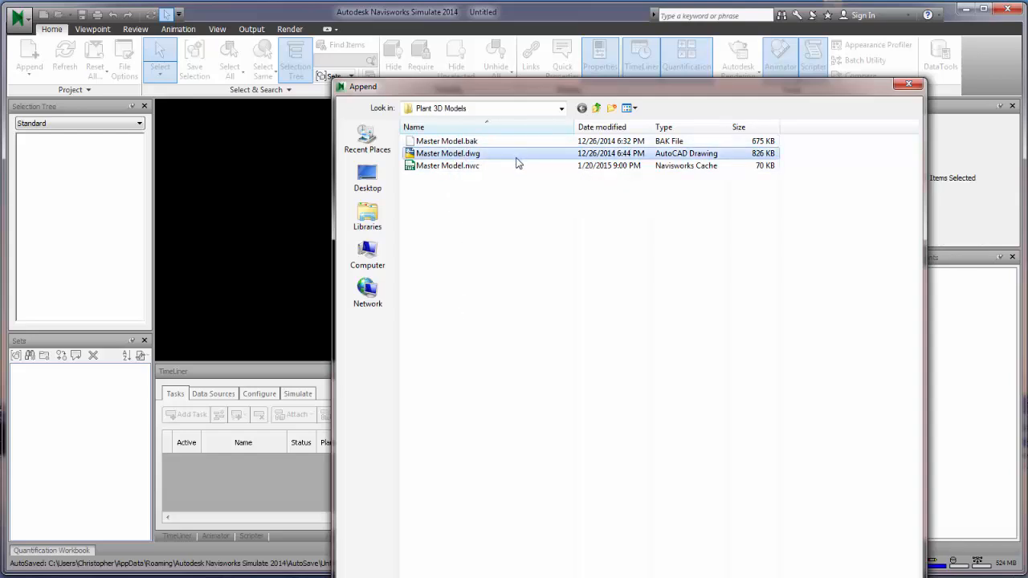
drag(537, 94, 504, 58)
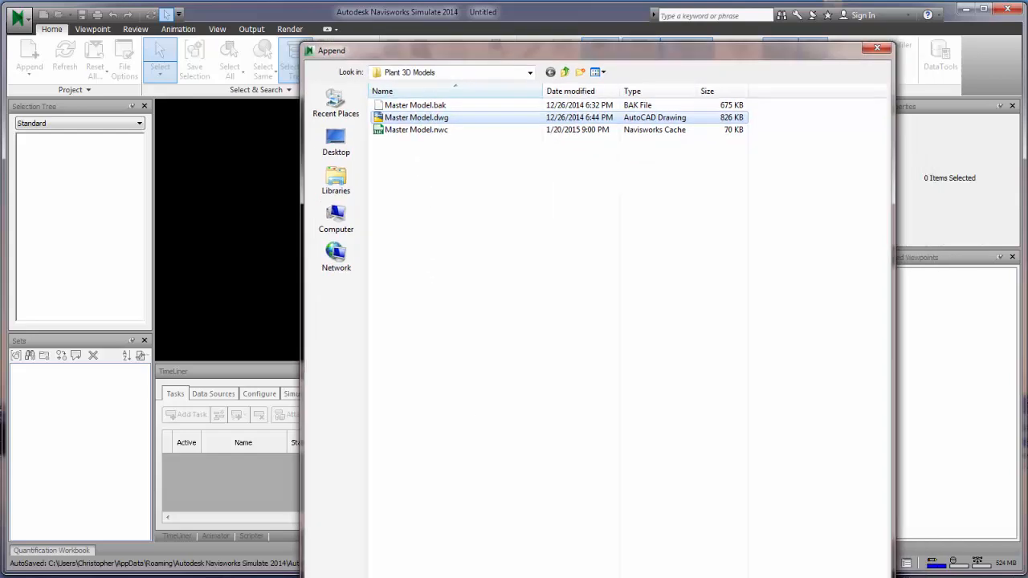
drag(476, 577, 476, 494)
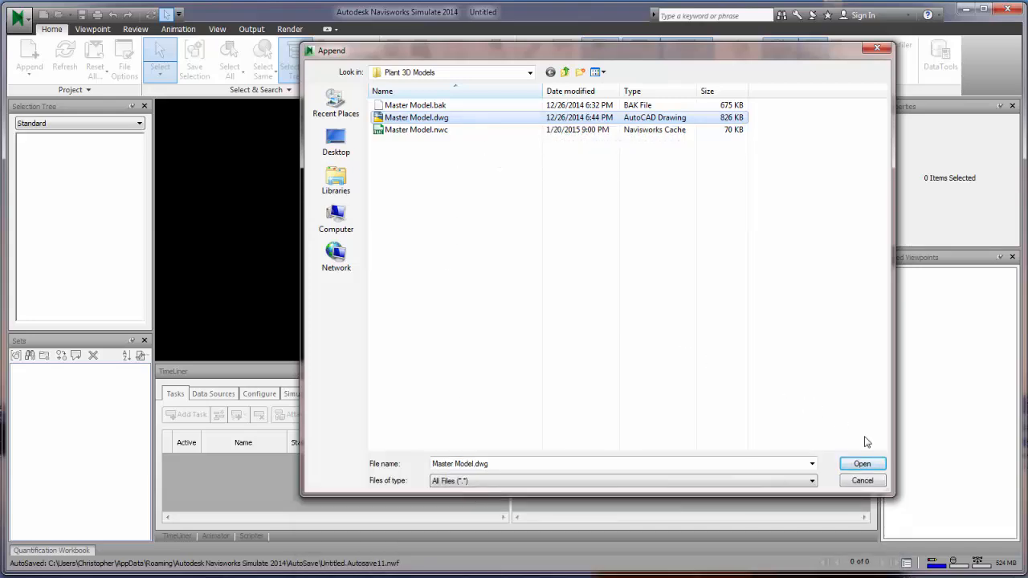
click(862, 464)
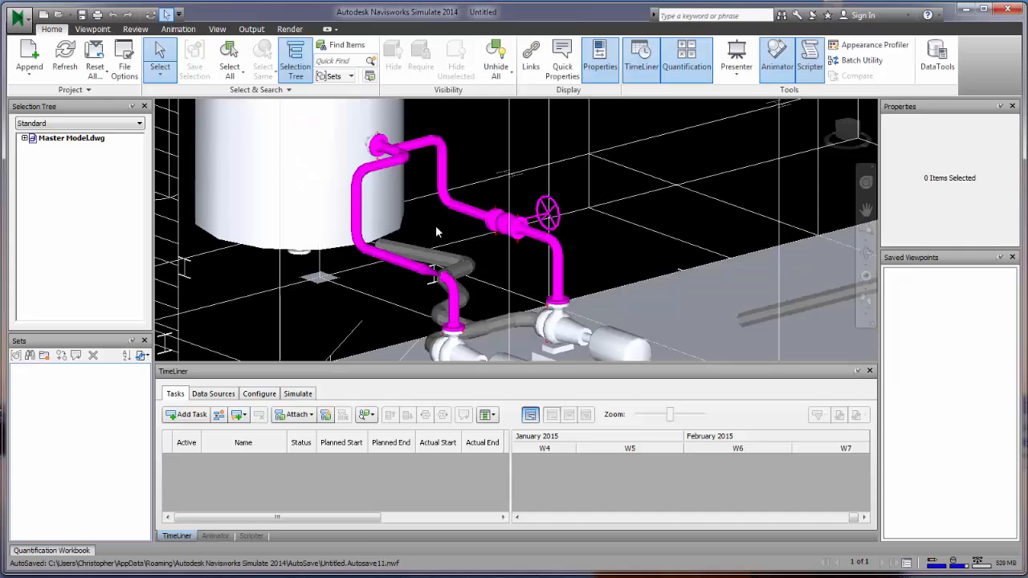
- Select the whole Master Model.dwg in the Selection Tree, hide and restore the tree panel, then deselect it
click(45, 140)
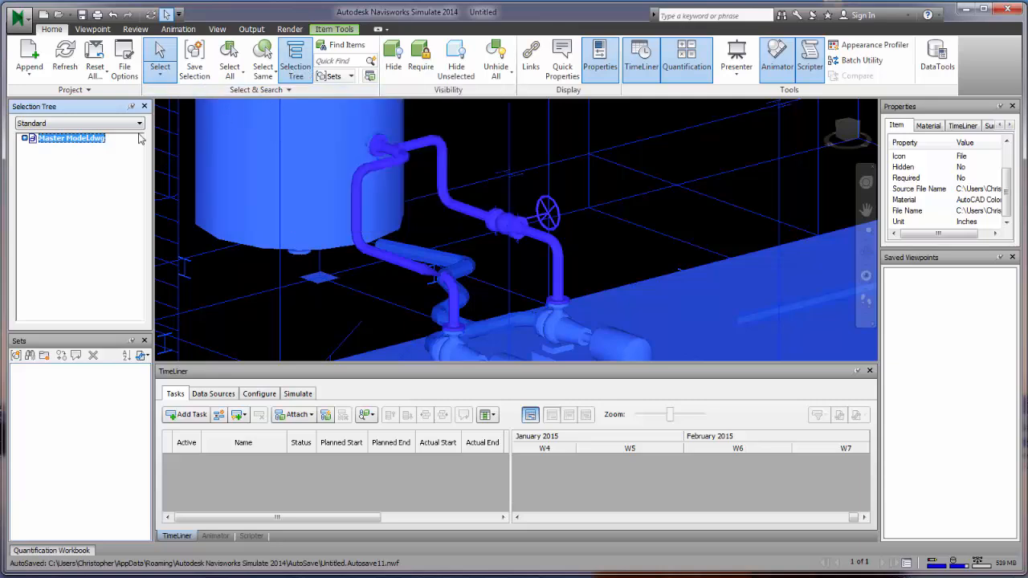
click(295, 72)
click(295, 74)
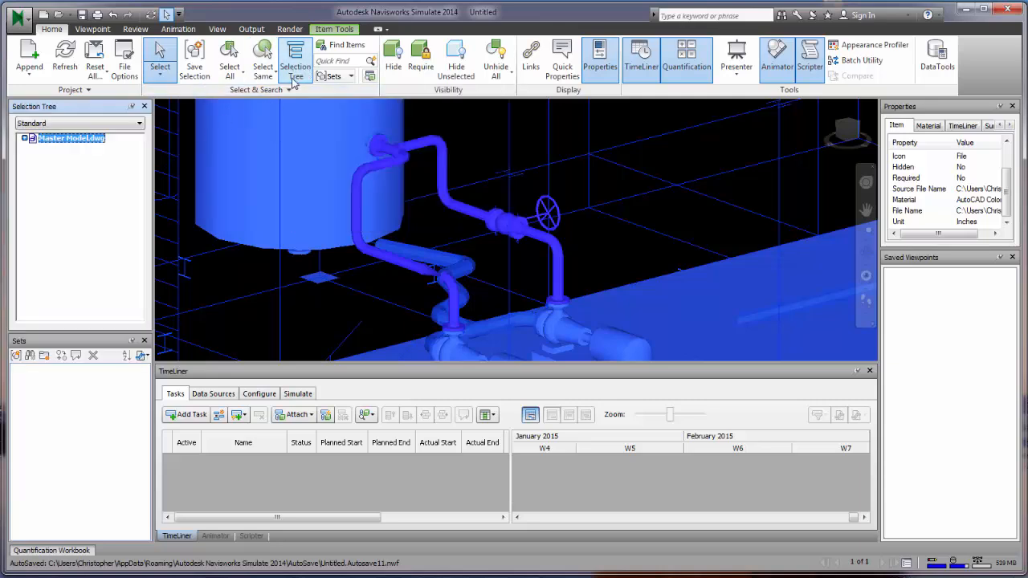
click(23, 144)
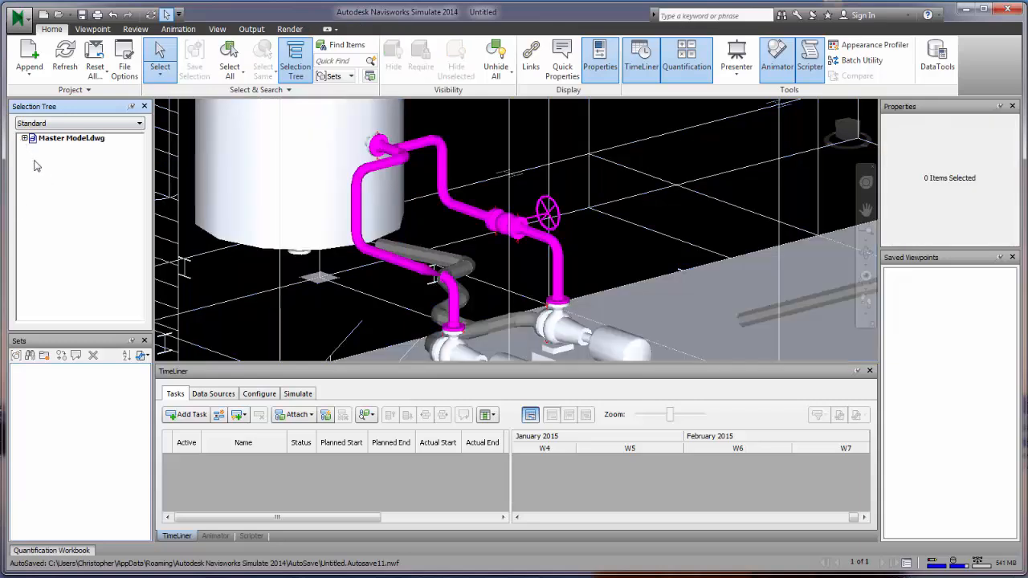
- Expand Master Model.dwg and highlight layers 006 and 007 to see which pipes each holds
click(25, 139)
click(54, 169)
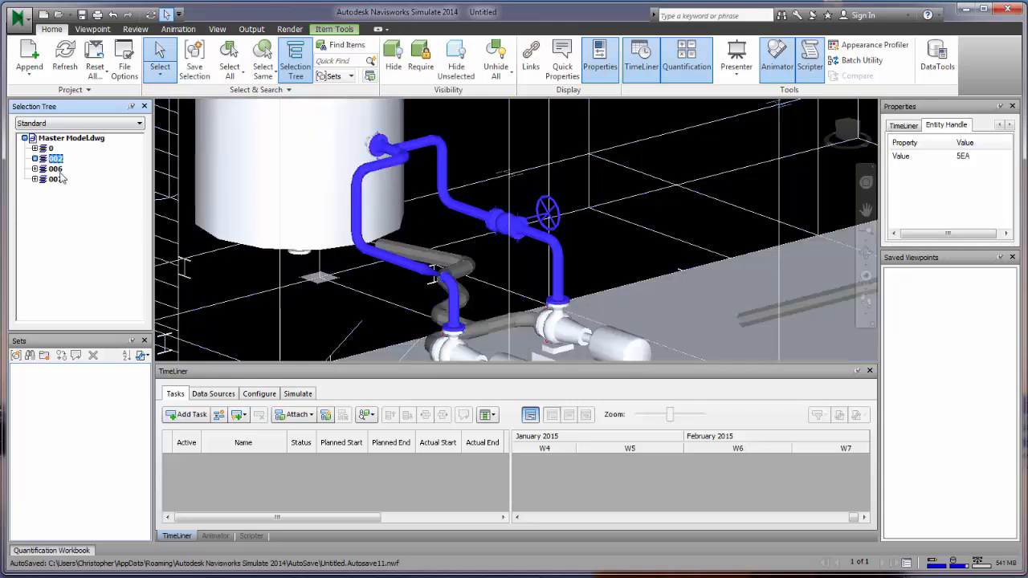
click(57, 184)
click(57, 179)
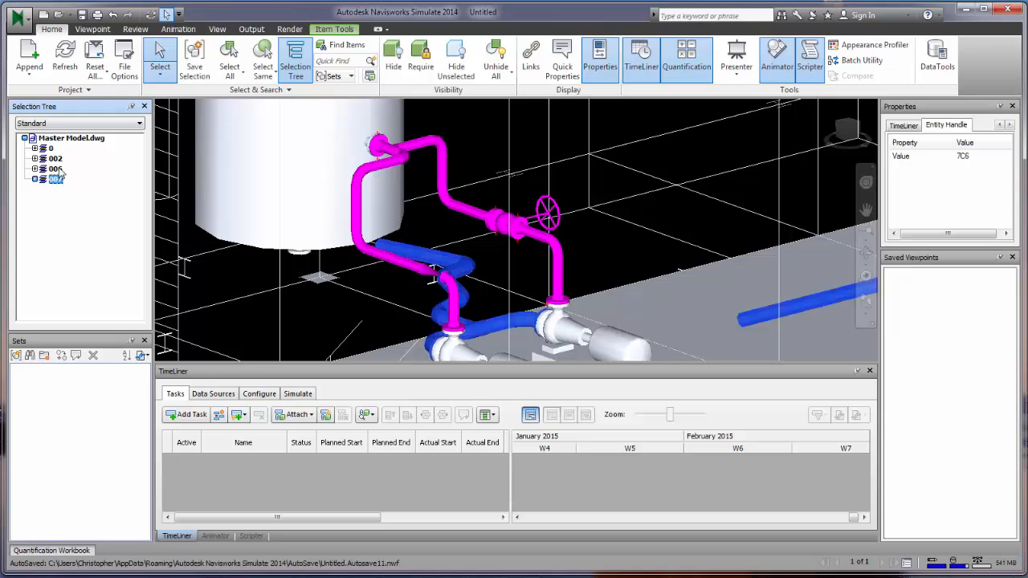
click(60, 170)
click(58, 179)
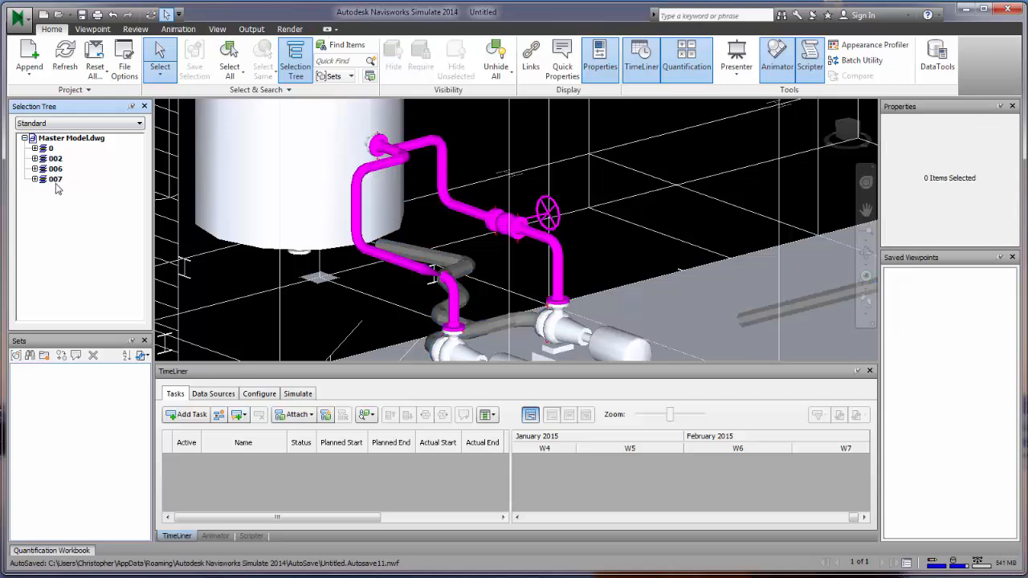
click(56, 170)
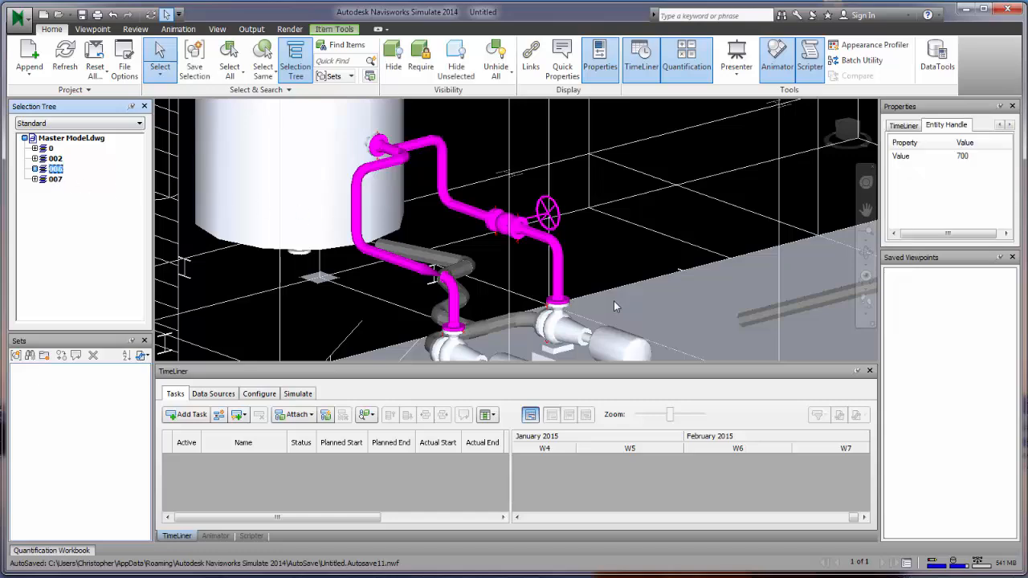
key(Escape)
- Zoom and pan in on the grey pipe elbow above the long horizontal vessel
scroll(688, 276, down, 6)
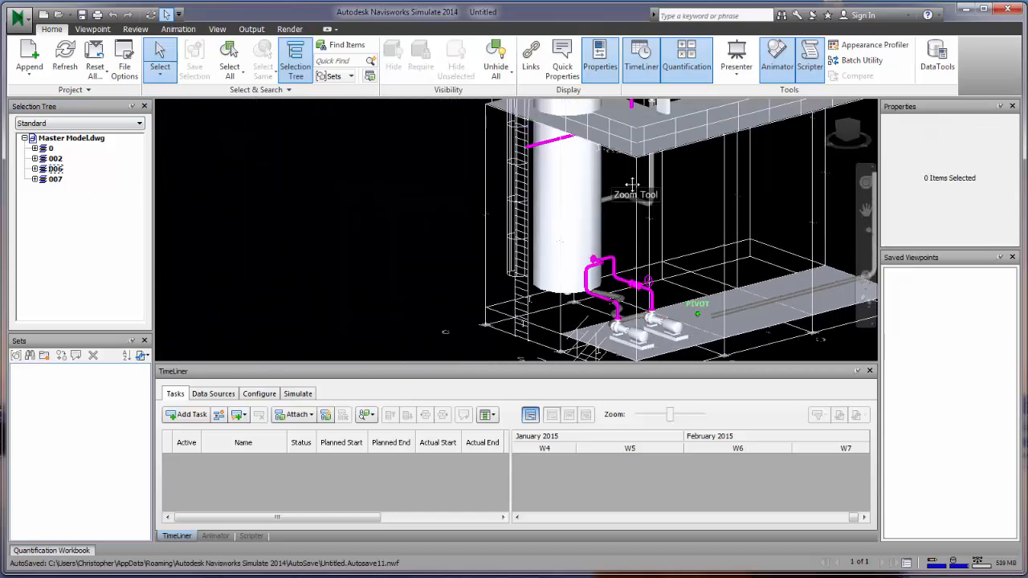
middle_drag(632, 184, 594, 355)
scroll(617, 64, up, 2)
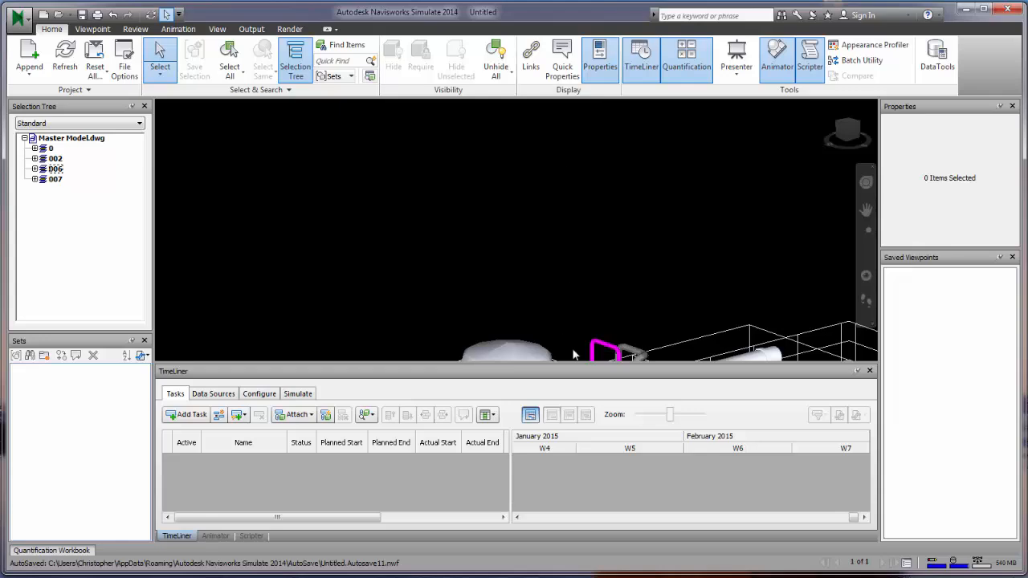
middle_drag(579, 313, 514, 126)
scroll(562, 202, up, 6)
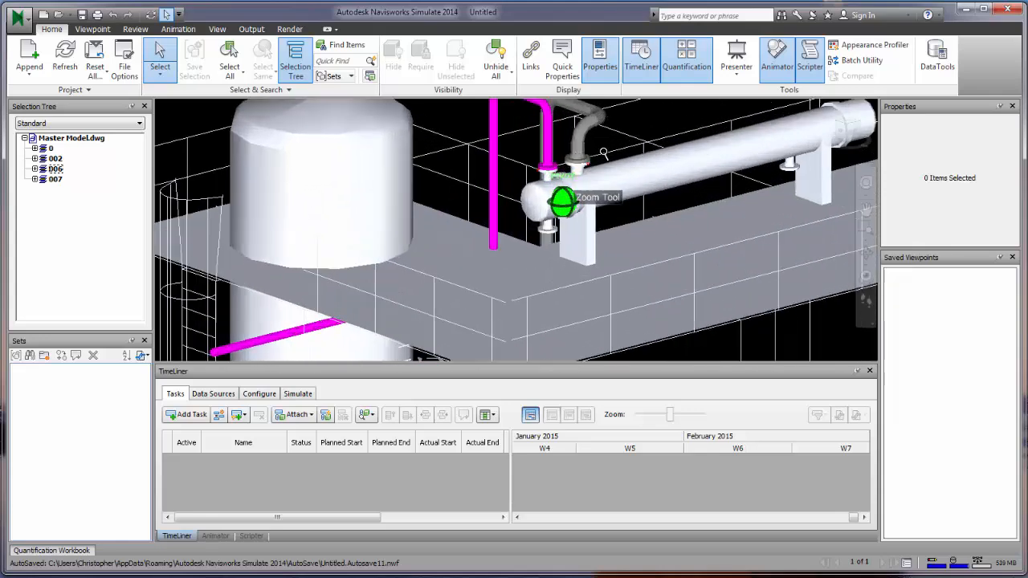
scroll(603, 153, up, 5)
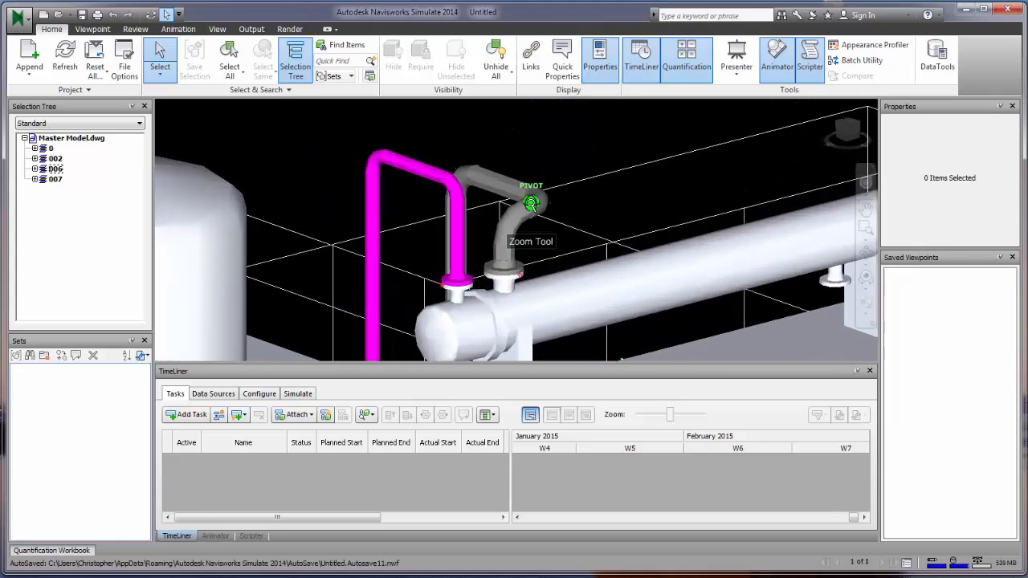
scroll(531, 203, up, 3)
- Select the flange, short pipe, vertical pipe, elbow and adjoining pipe piece together
click(501, 301)
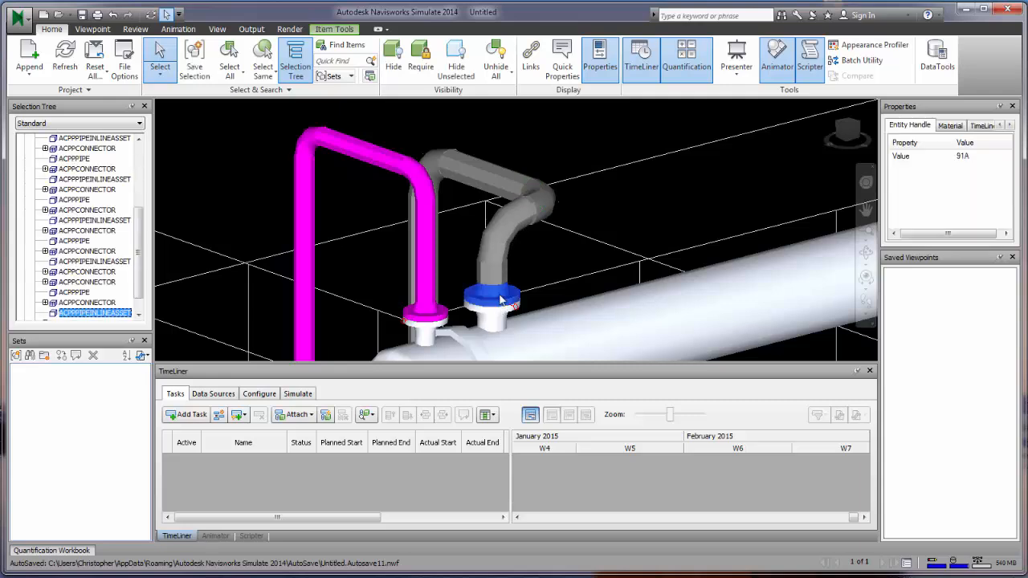
ctrl+click(500, 272)
ctrl+click(507, 241)
ctrl+click(538, 215)
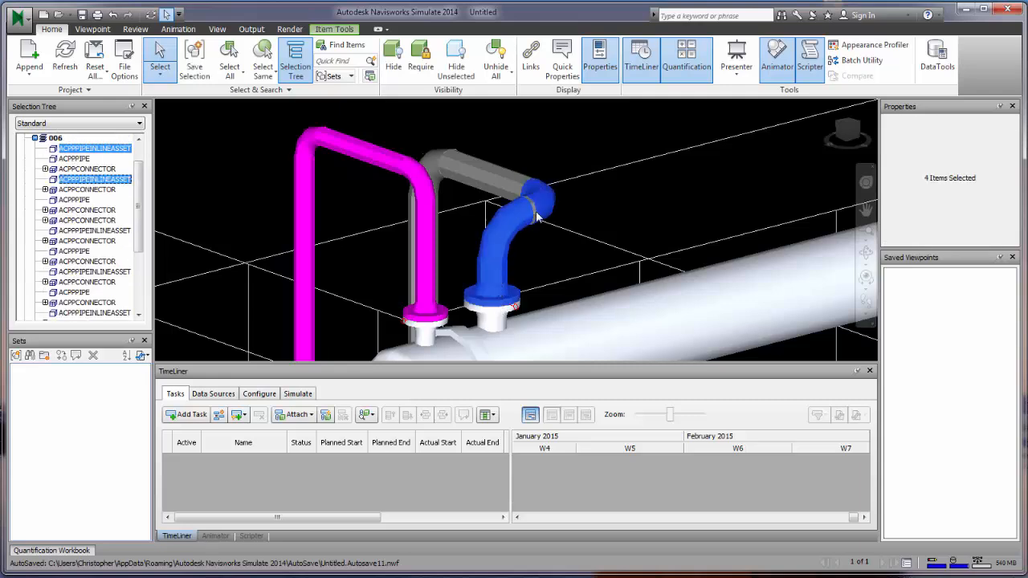
ctrl+click(536, 215)
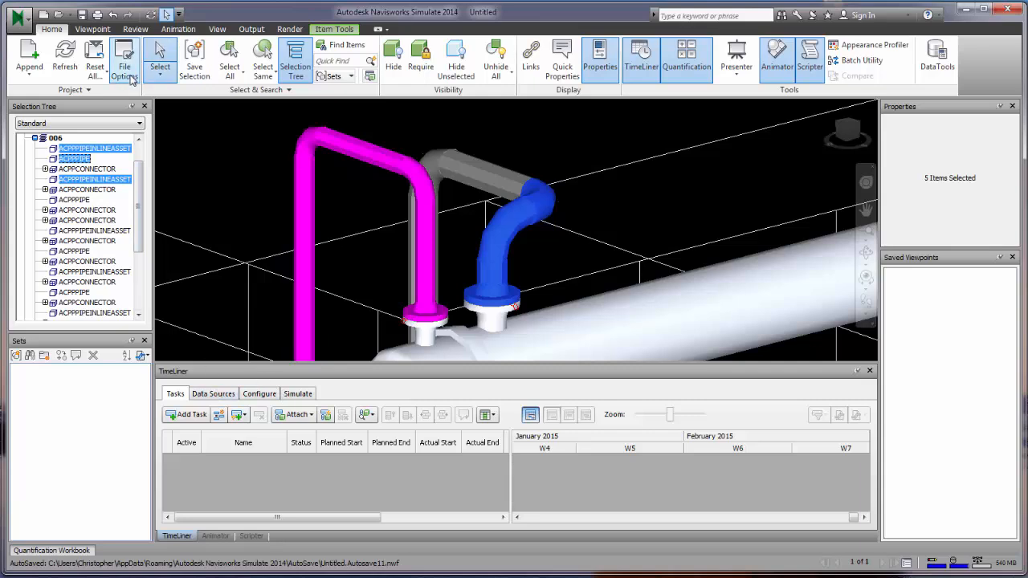
- Add ScheduleTestNavisworks.csv as a TimeLiner CSV Import data source, accepting the field mapping
click(213, 393)
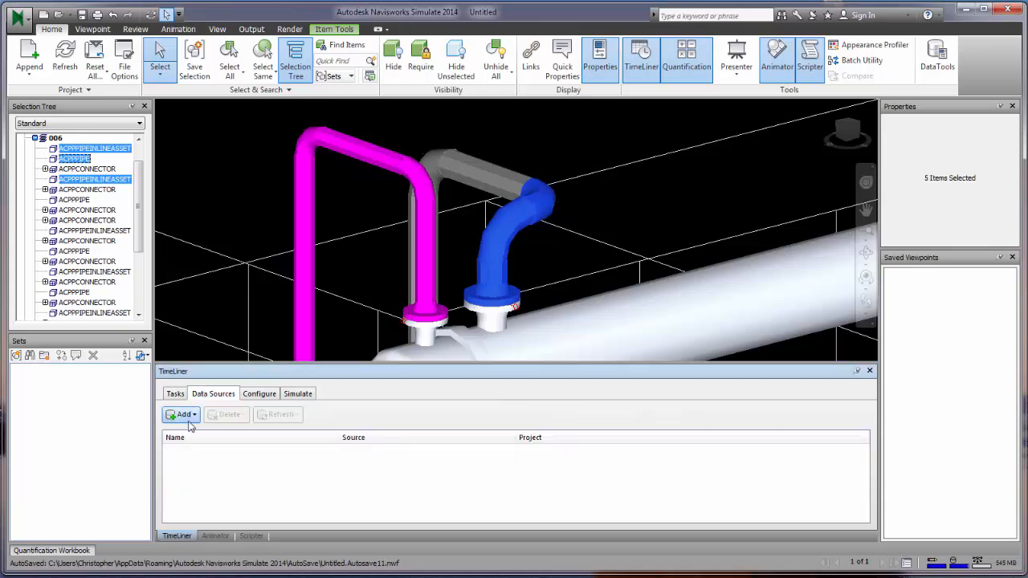
click(187, 415)
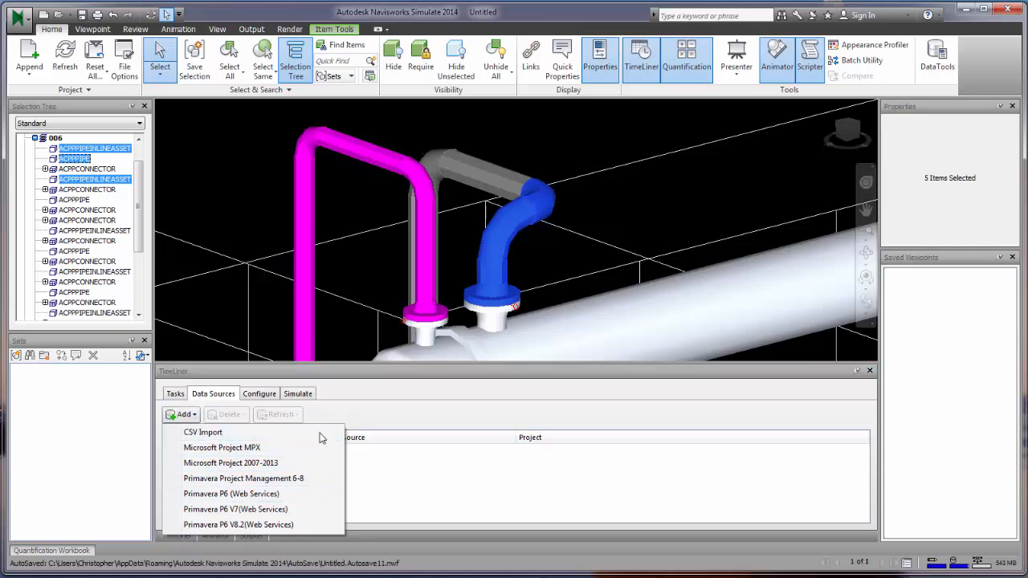
click(257, 432)
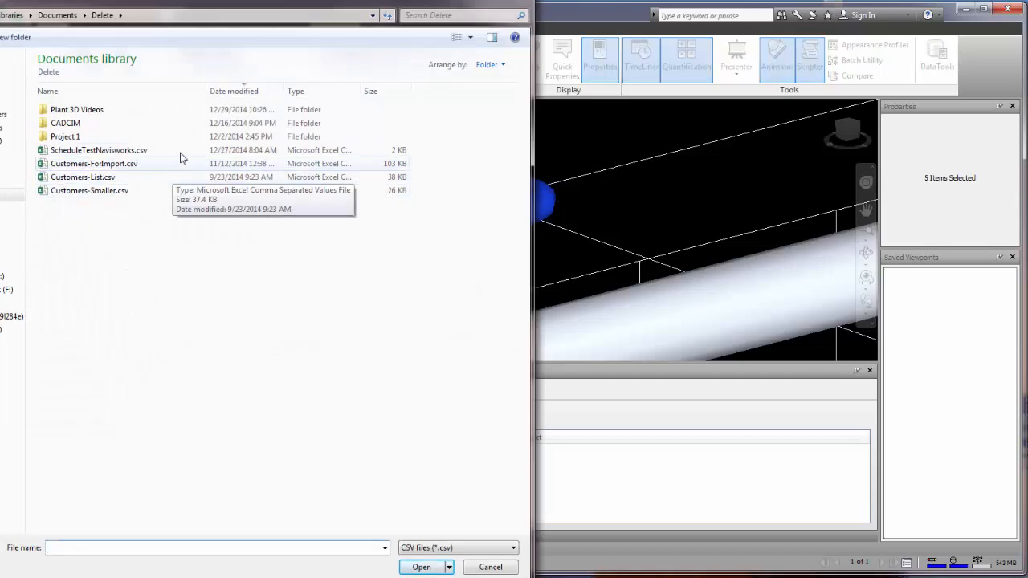
double_click(184, 151)
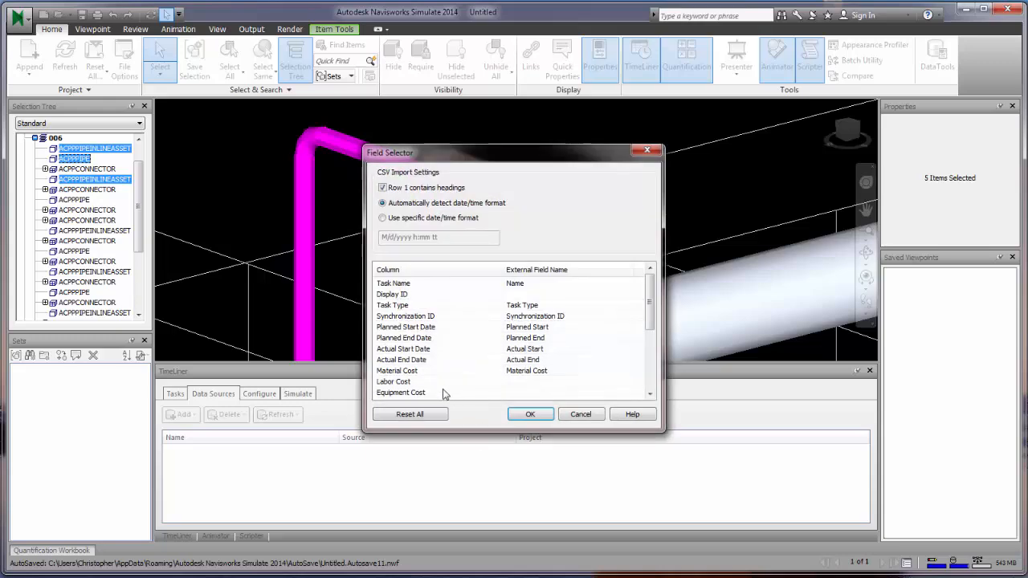
click(524, 413)
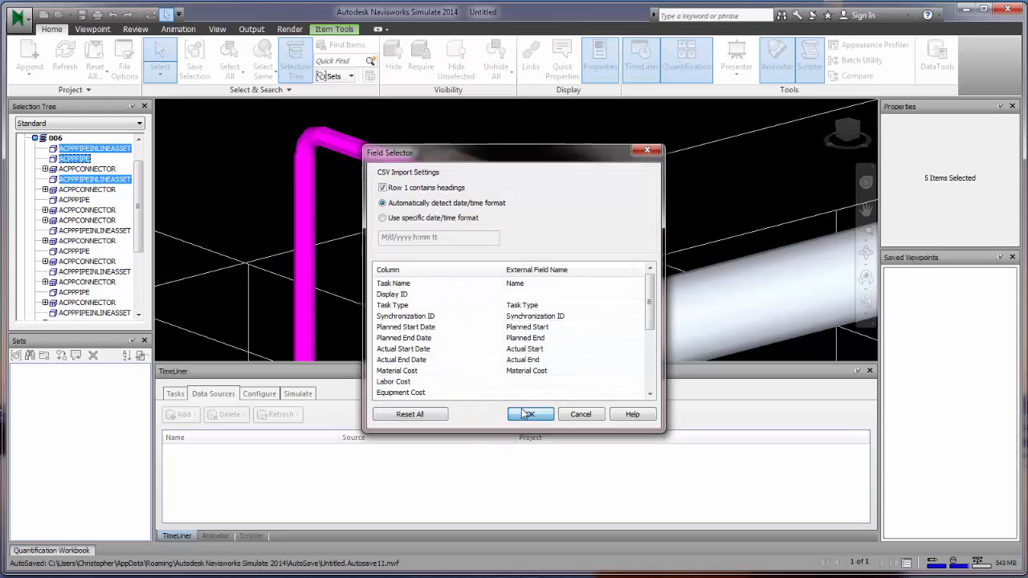
- Refresh all data sources with Rebuild Task Hierarchy and view the imported tasks and Gantt chart
click(403, 449)
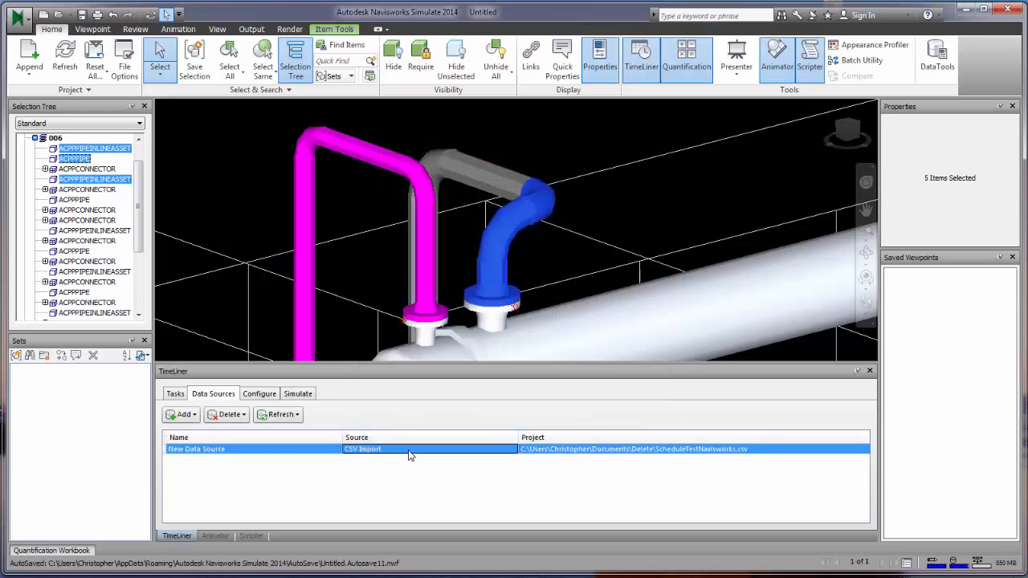
click(279, 414)
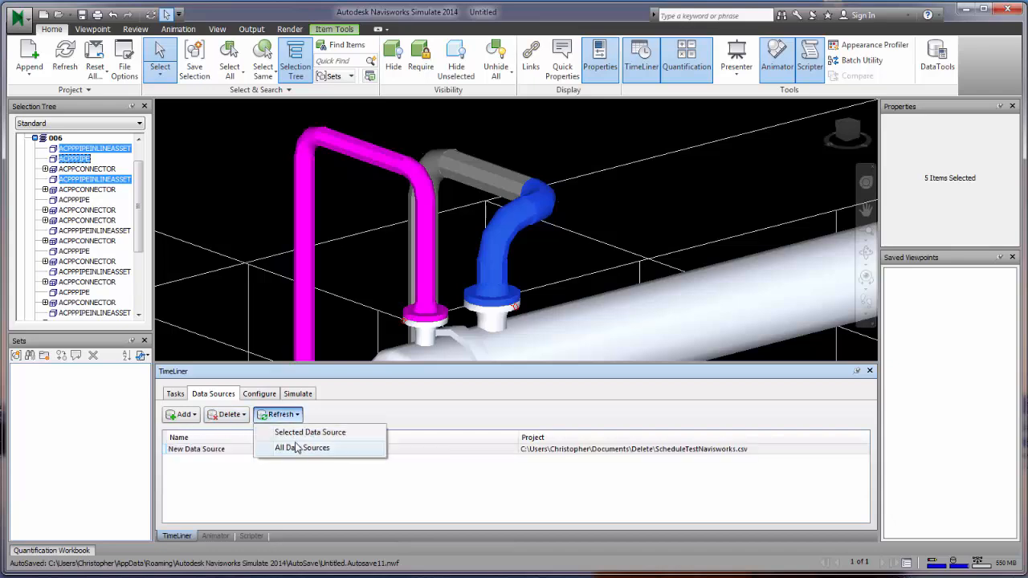
click(298, 448)
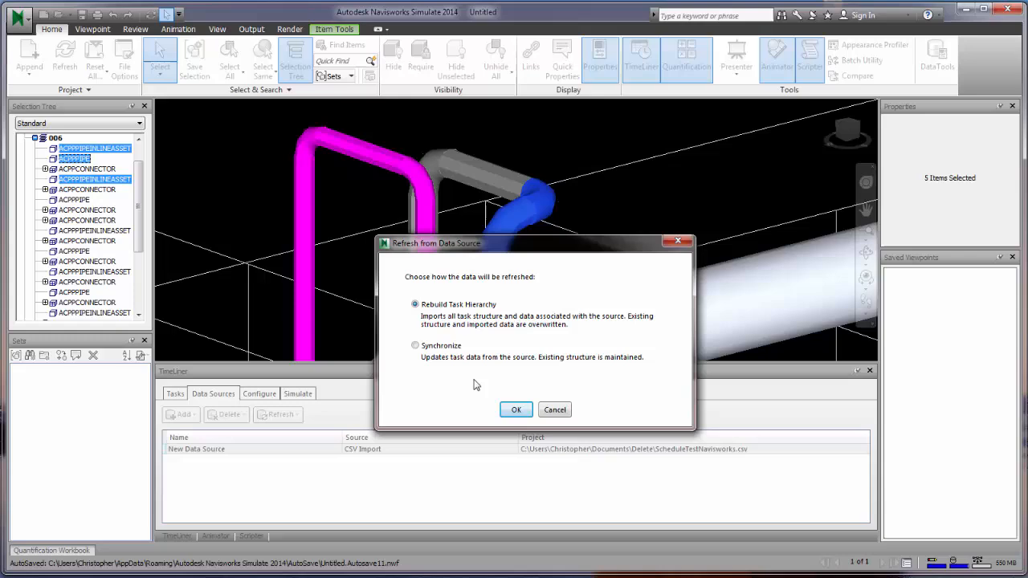
click(515, 409)
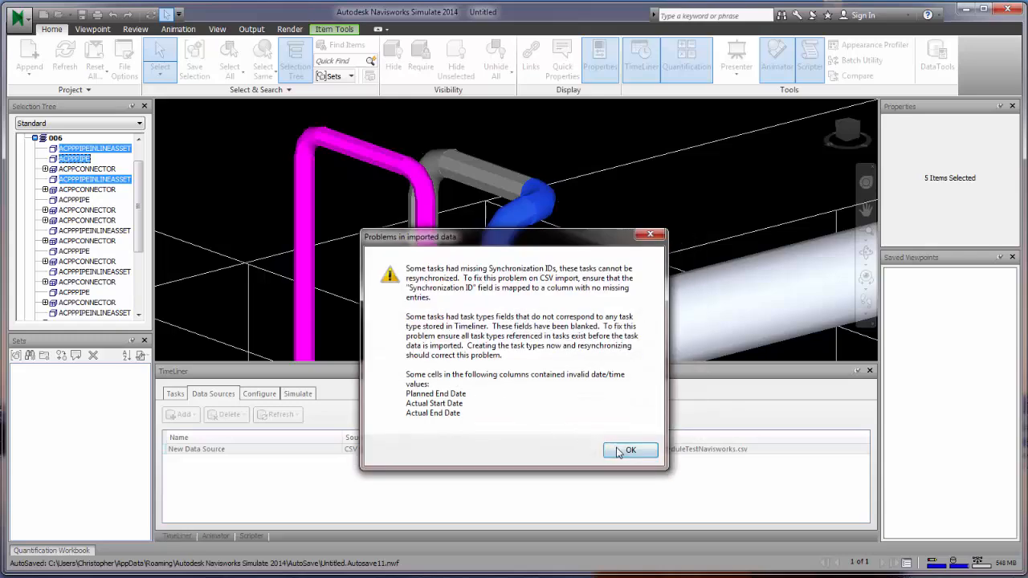
click(630, 451)
click(175, 394)
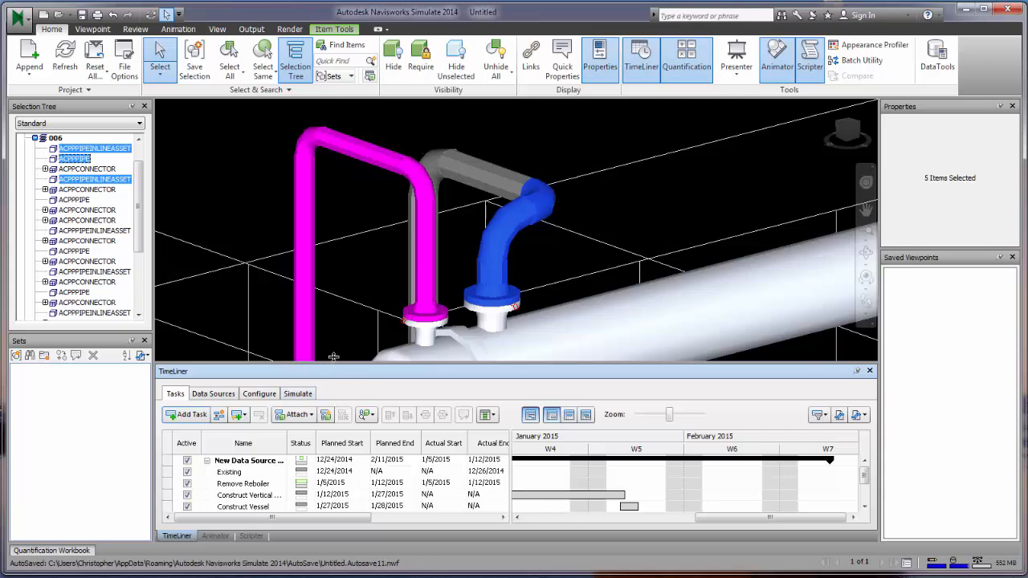
- Set the Existing task's Planned End date to 1/20/2015
drag(333, 356, 334, 291)
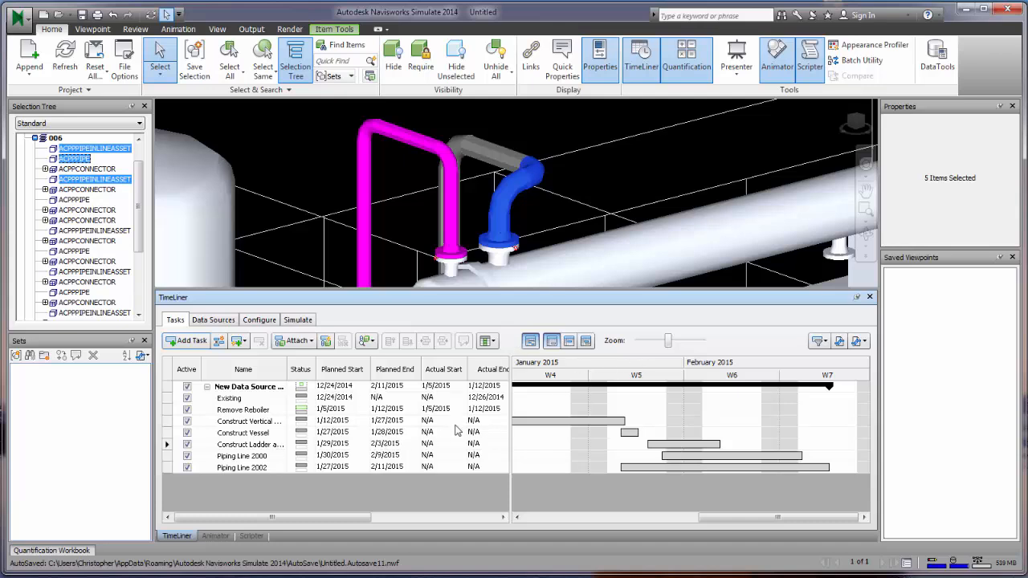
click(398, 399)
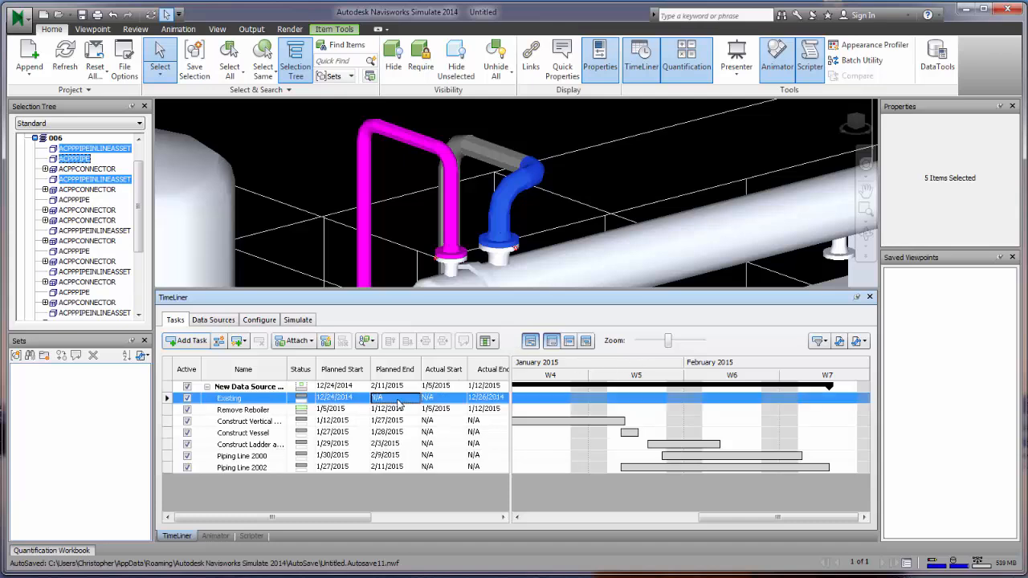
click(399, 399)
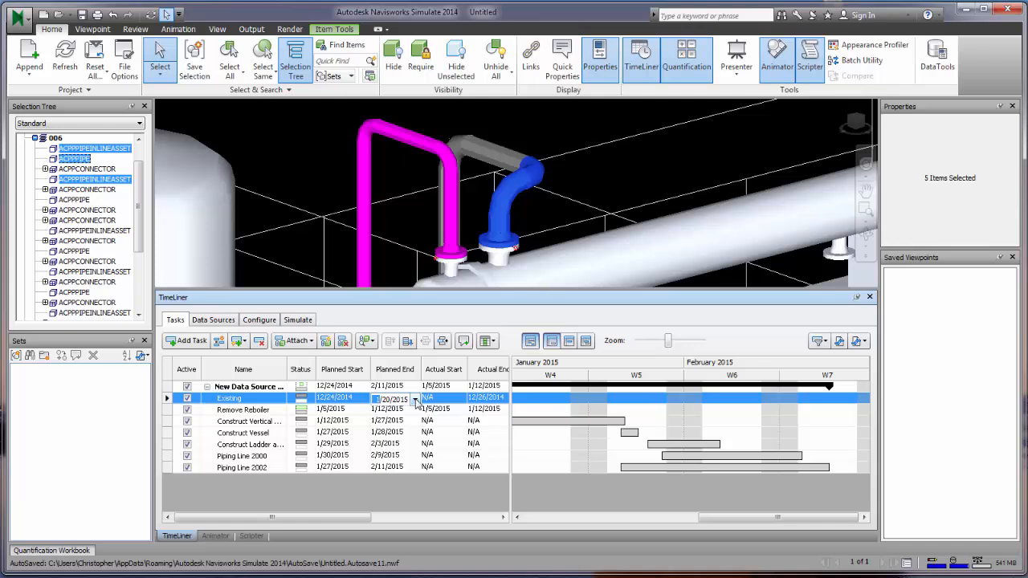
click(356, 425)
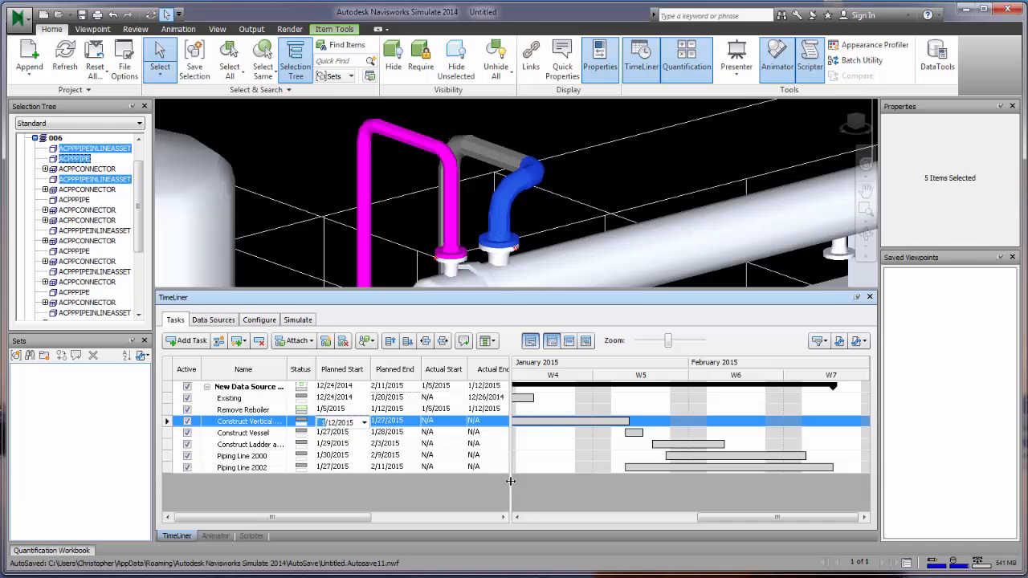
- Widen the task grid to show the Task Type column, leaving Remove Reboiler as Construct
drag(513, 486, 741, 529)
click(553, 409)
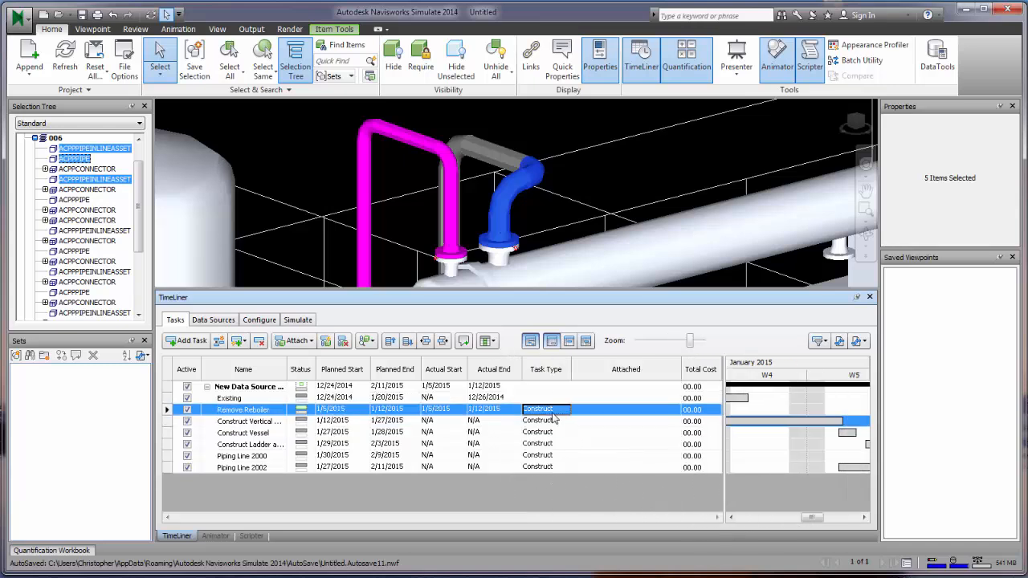
click(565, 411)
click(560, 419)
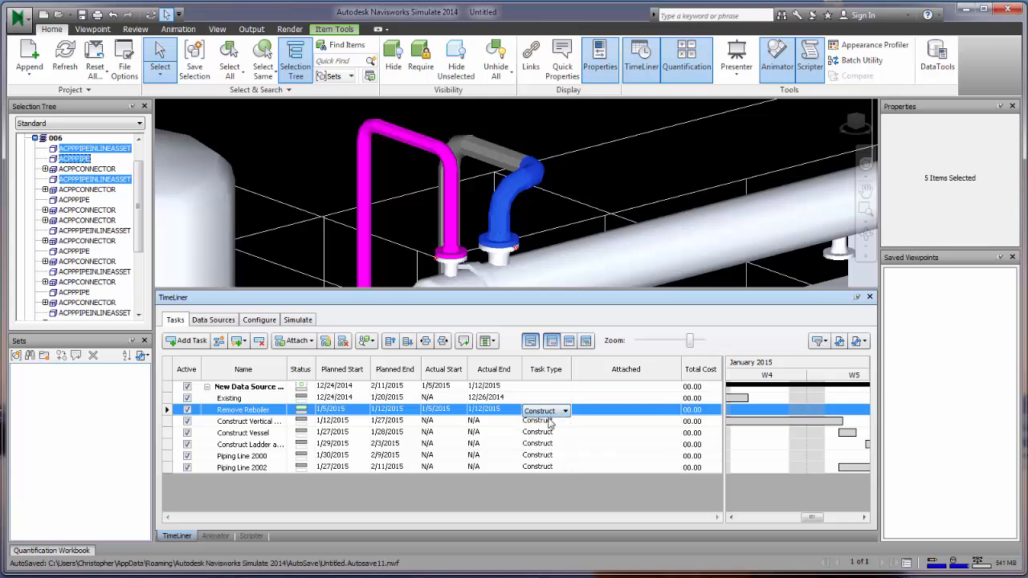
click(554, 423)
click(554, 411)
click(565, 411)
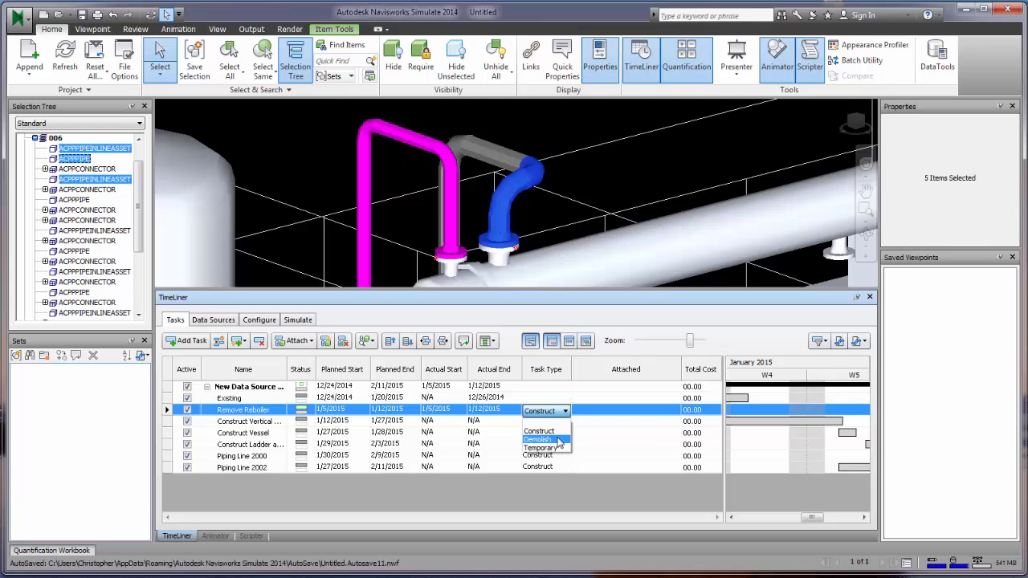
click(563, 412)
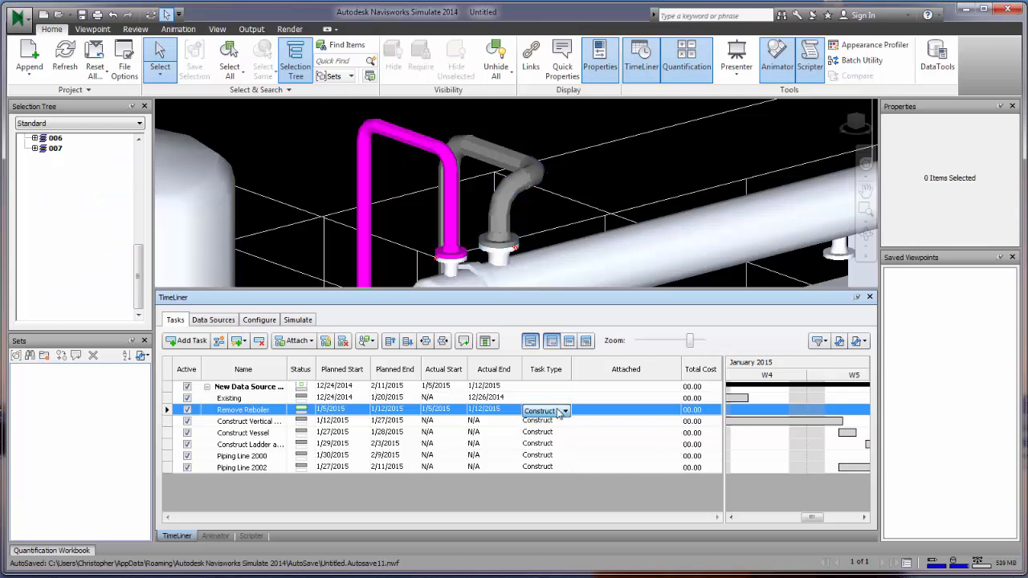
- Add a new task type in the Configure tab named Preliminary
click(269, 324)
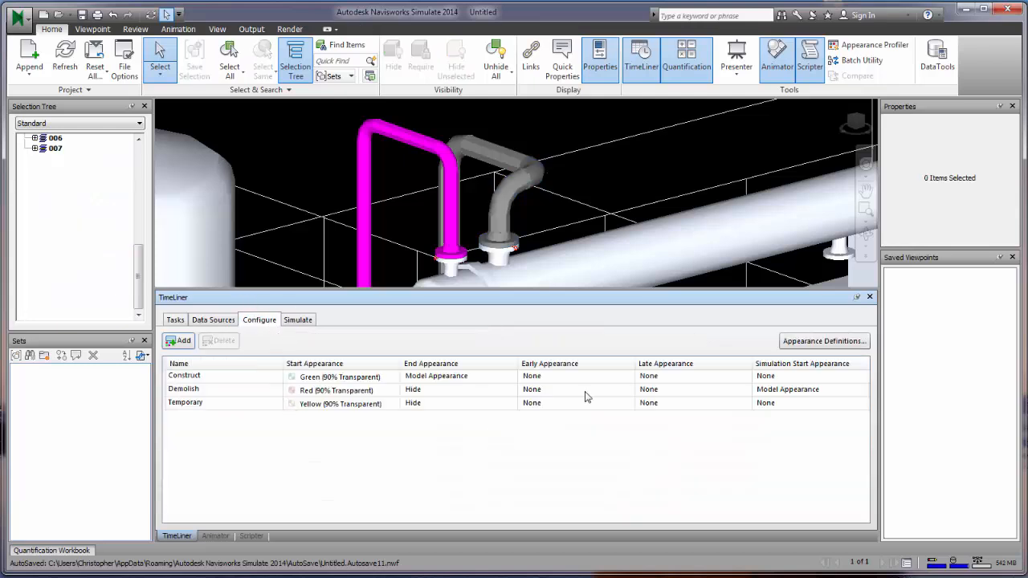
click(184, 341)
click(238, 415)
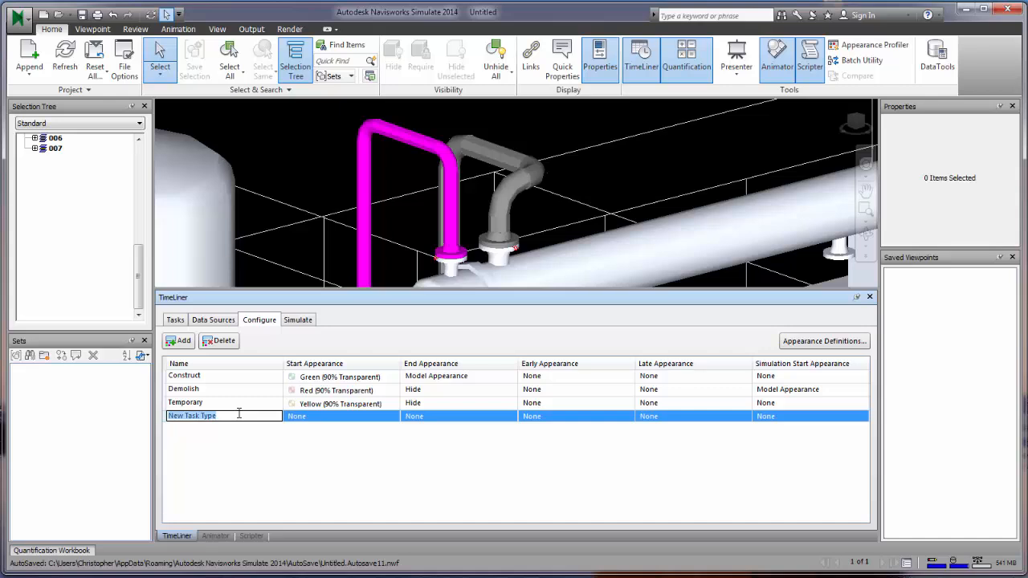
text(Preliminary)
key(Return)
- Set Preliminary's end appearance to Yellow and start appearance to Red
click(369, 415)
click(379, 416)
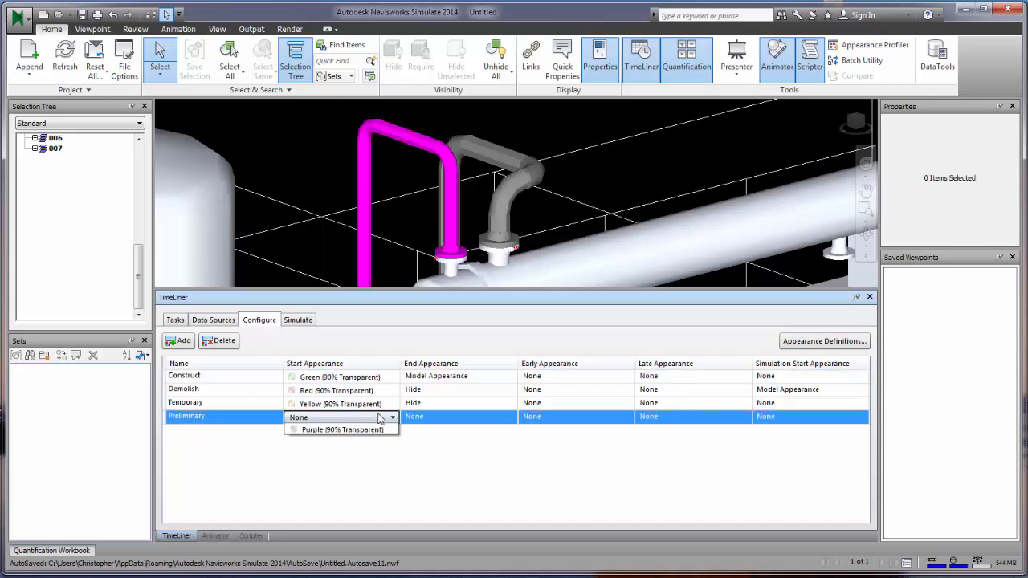
click(378, 416)
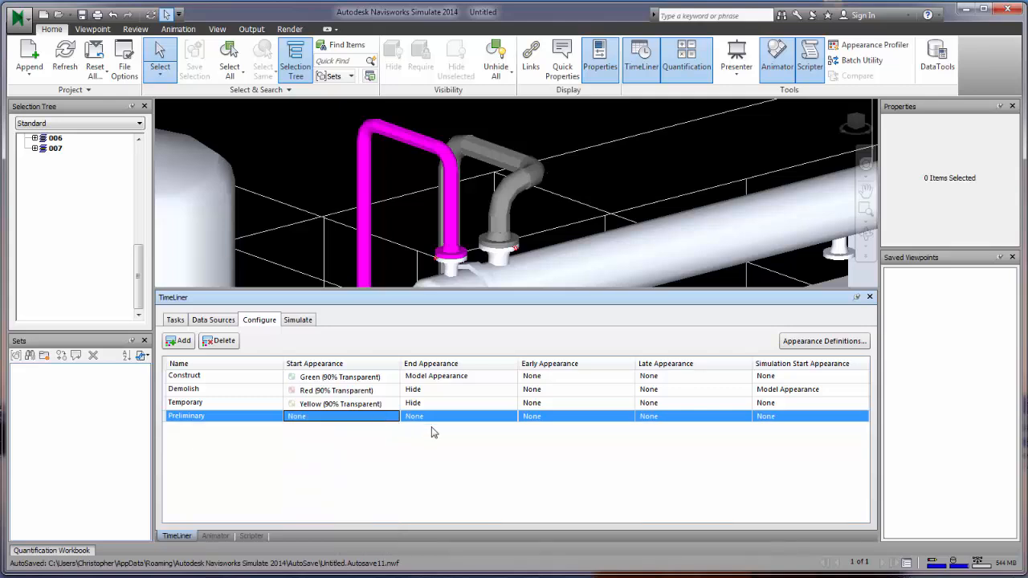
click(482, 417)
click(482, 417)
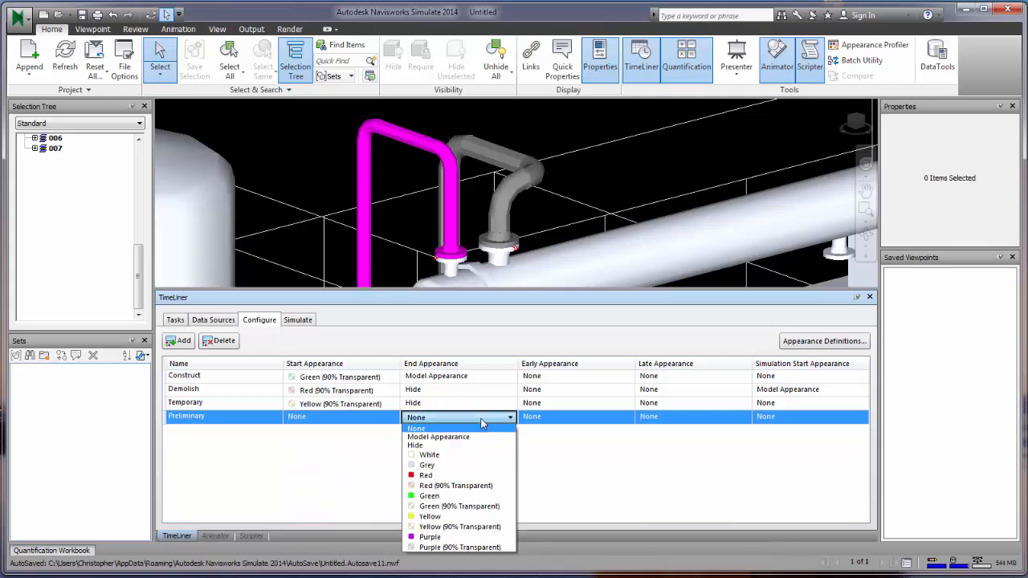
click(474, 516)
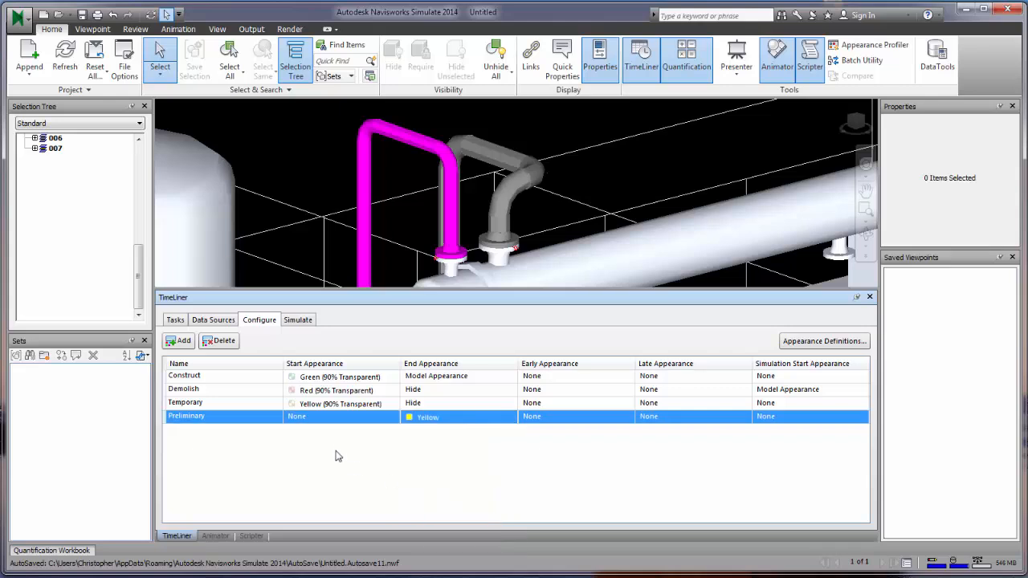
click(361, 418)
click(361, 417)
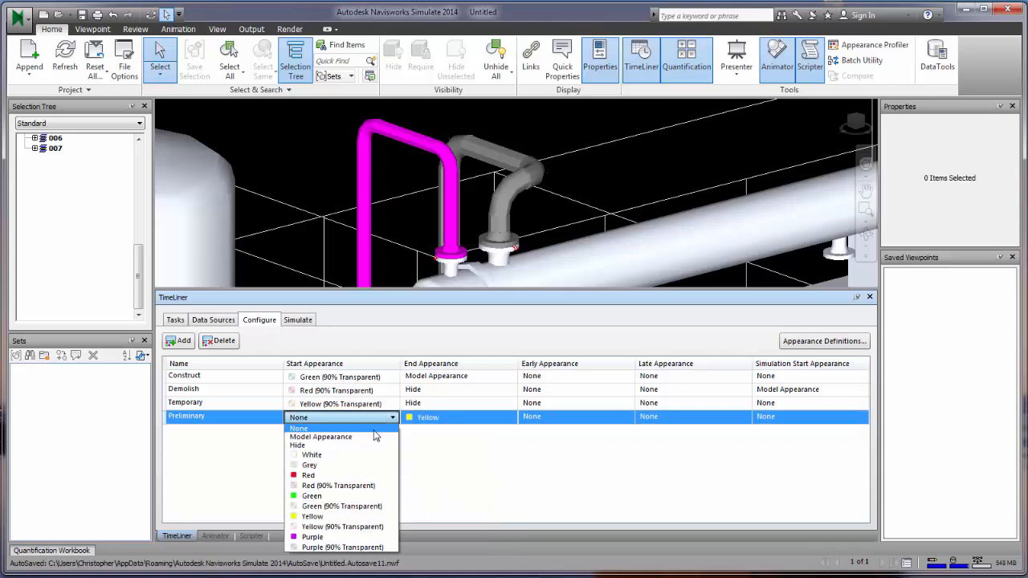
click(371, 478)
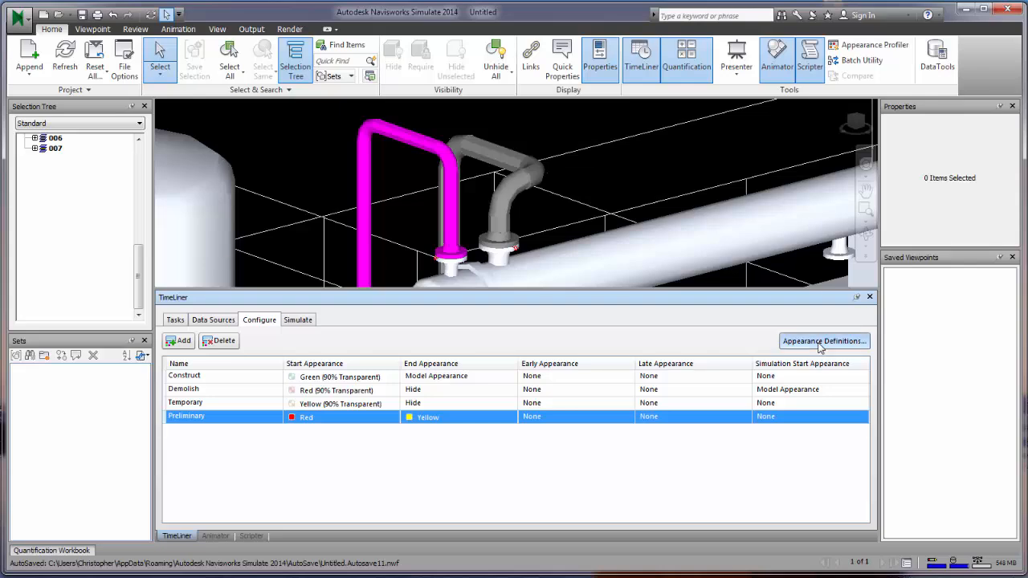
click(819, 342)
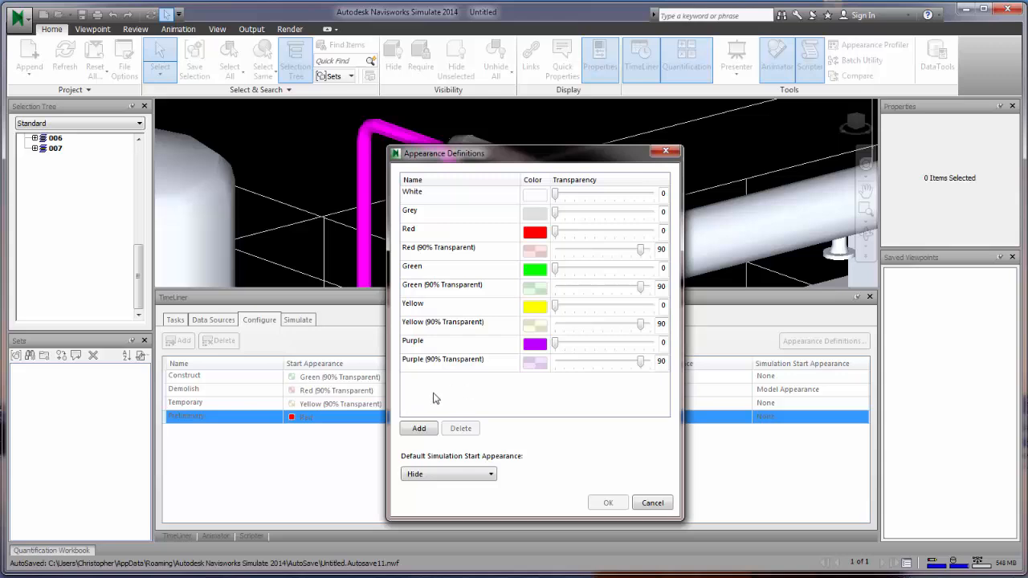
- Add a new appearance definition named Orange
click(418, 434)
click(464, 383)
click(481, 381)
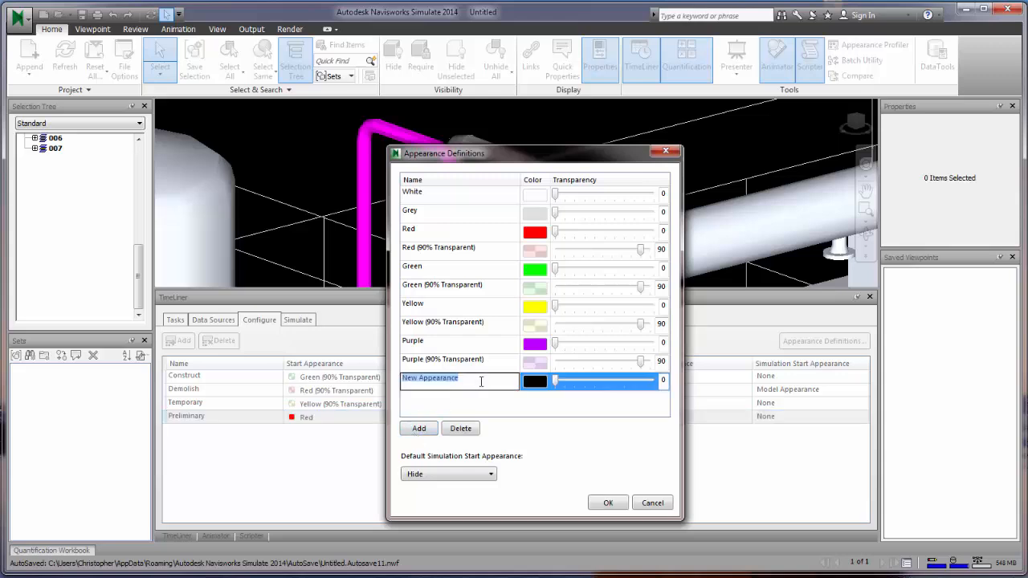
text(Orange)
key(Return)
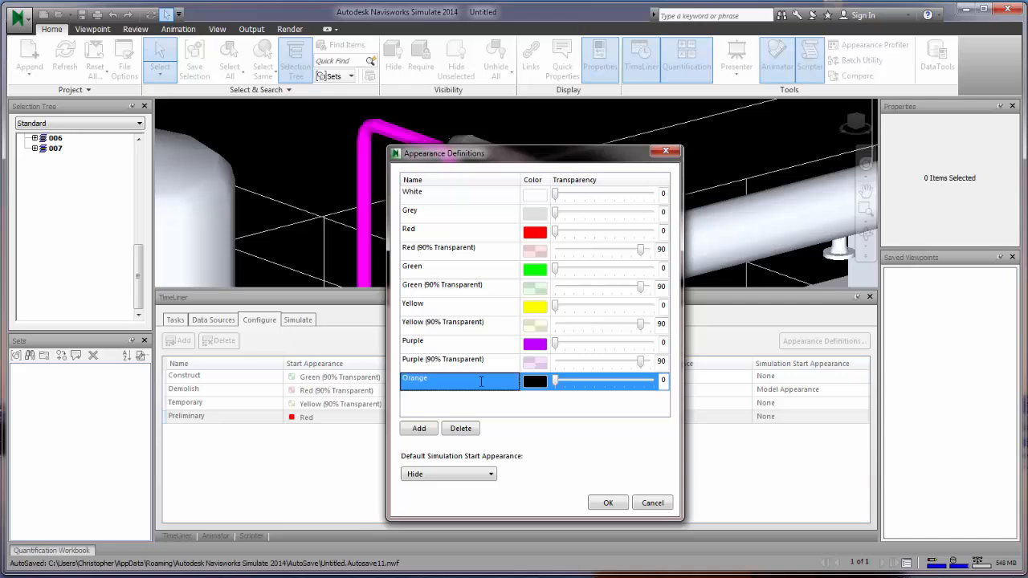
- Give the Orange appearance an orange colour with 10 transparency and confirm
click(542, 385)
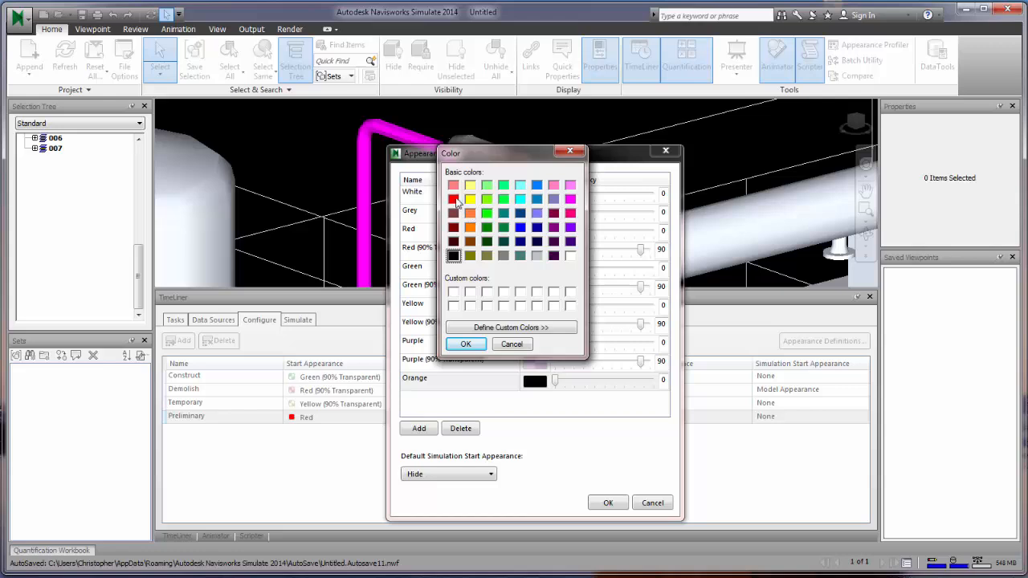
click(453, 186)
click(453, 199)
click(469, 227)
click(465, 344)
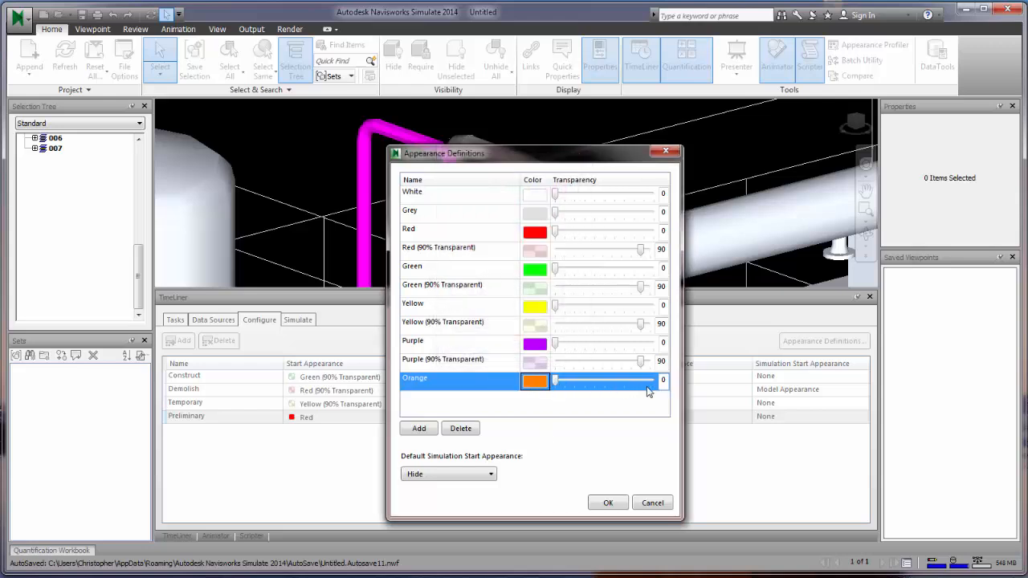
mouse_move(556, 382)
mouse_down()
mouse_move(607, 385)
mouse_move(537, 392)
mouse_move(649, 380)
mouse_move(563, 391)
mouse_up()
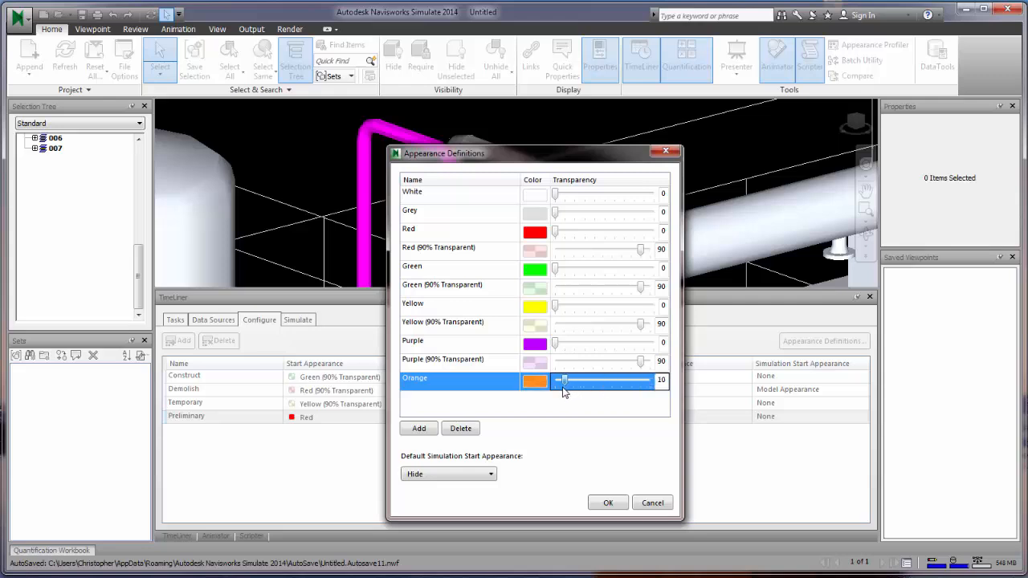
click(608, 502)
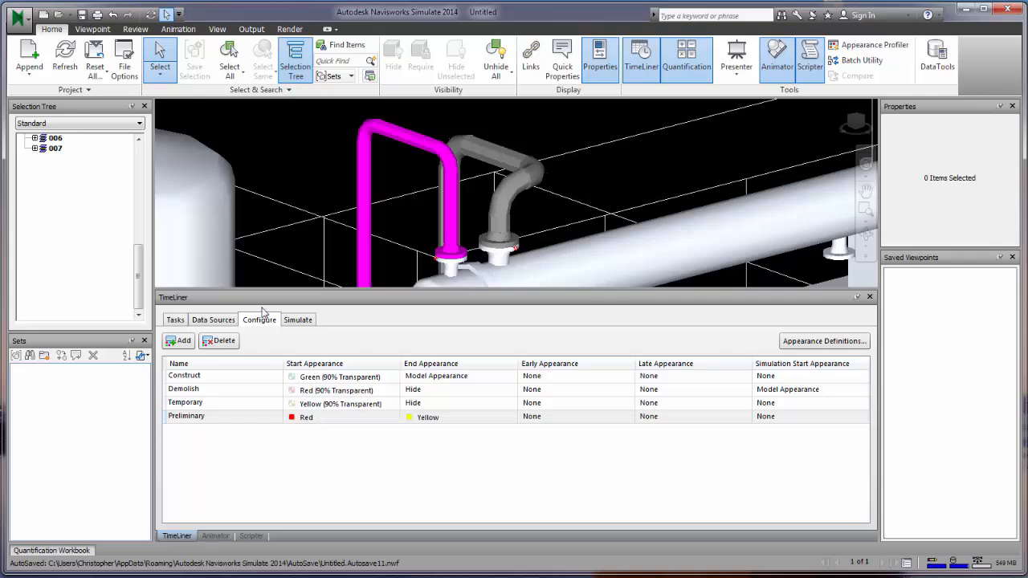
- Save the project as StartForModeling.nwf in the Plant 3D Models folder
click(30, 17)
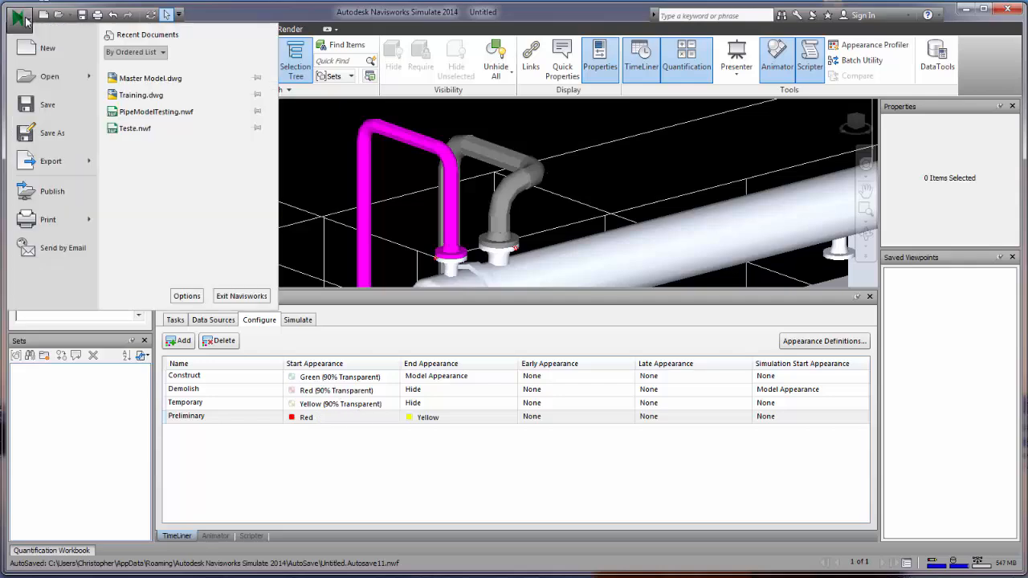
click(46, 135)
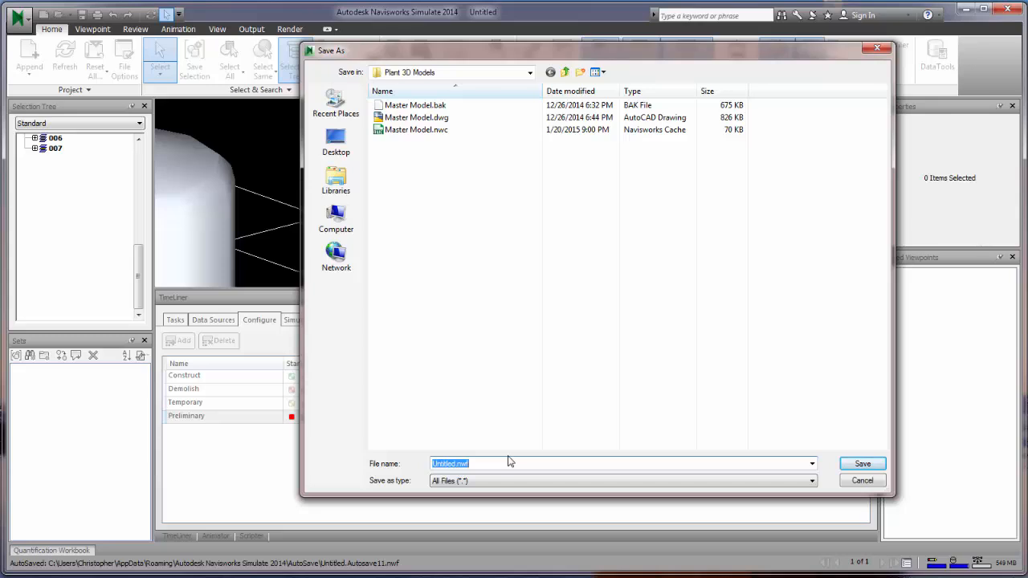
text(StartForModeling)
click(862, 465)
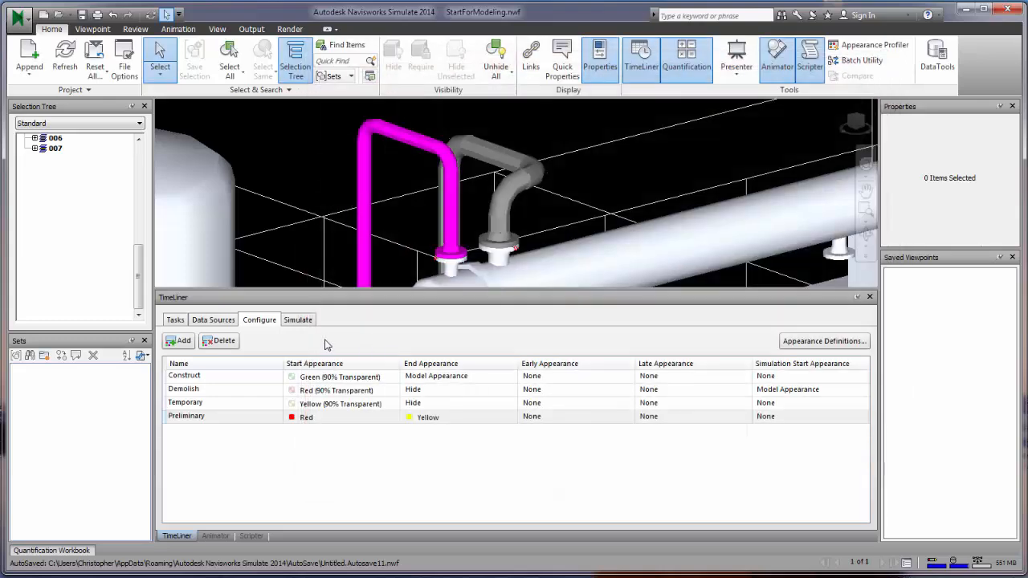
- Set Remove Reboiler's task type to Demolish and Construct Vertical's to Temporary
click(175, 320)
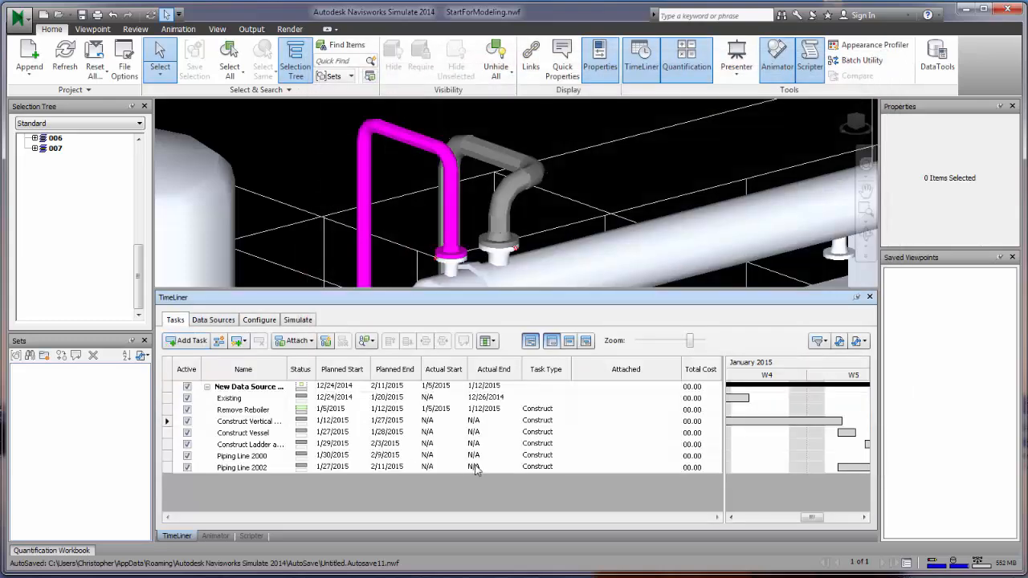
click(558, 412)
click(564, 412)
click(551, 427)
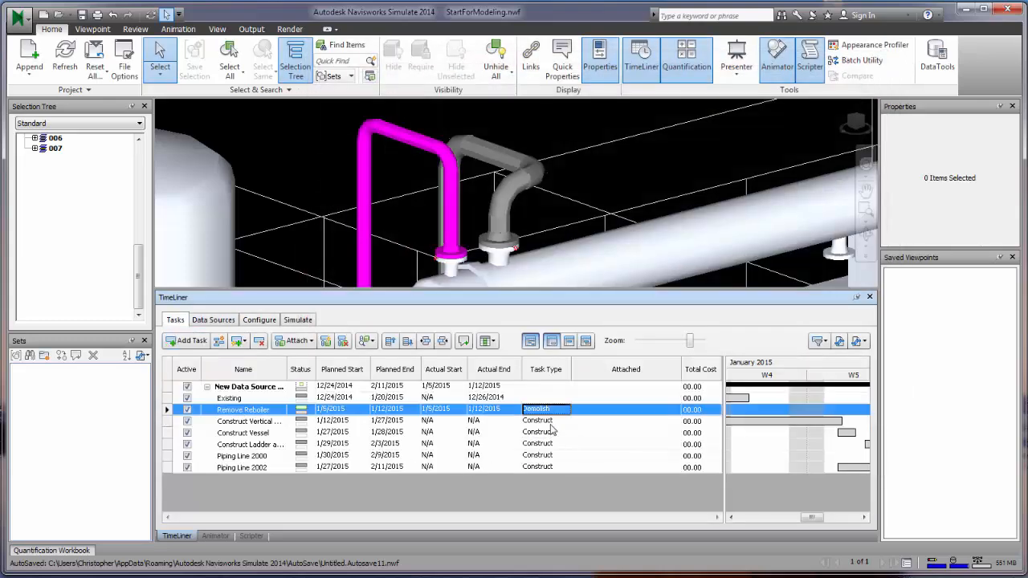
click(552, 423)
click(551, 427)
click(553, 456)
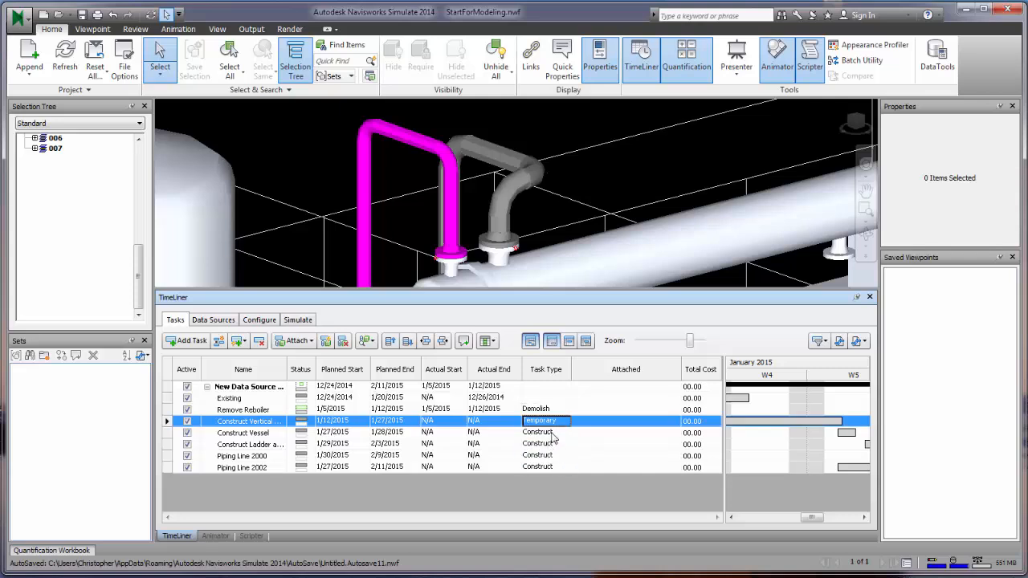
- Keep Construct Vessel as Construct and set Construct Ladder to Demolish
click(551, 434)
click(553, 434)
click(551, 452)
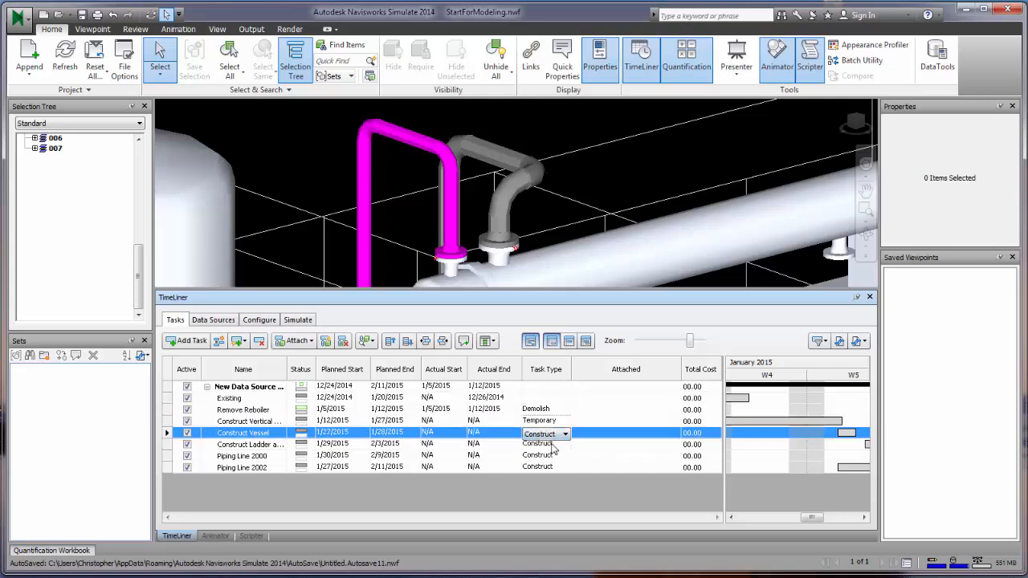
click(552, 446)
click(552, 448)
click(560, 469)
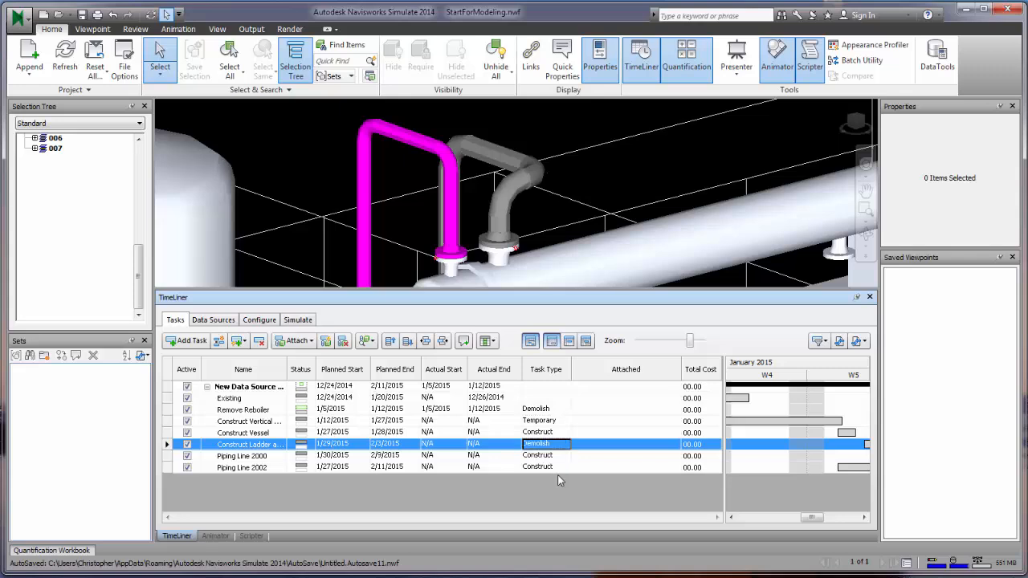
click(615, 411)
- Select the flange, pipe and elbow parts and attach them to Remove Reboiler as the current selection
right_click(620, 414)
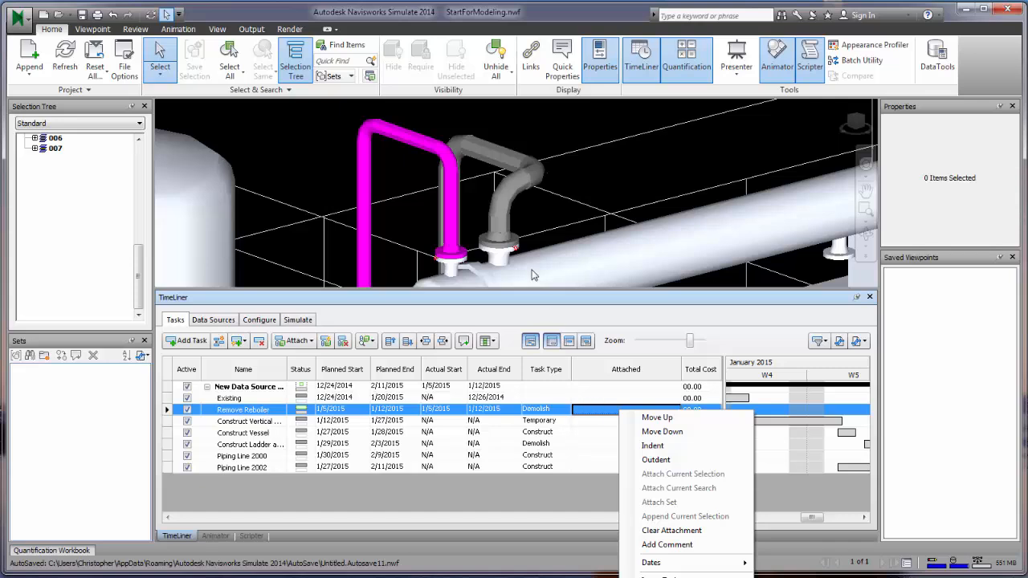
click(502, 254)
click(502, 243)
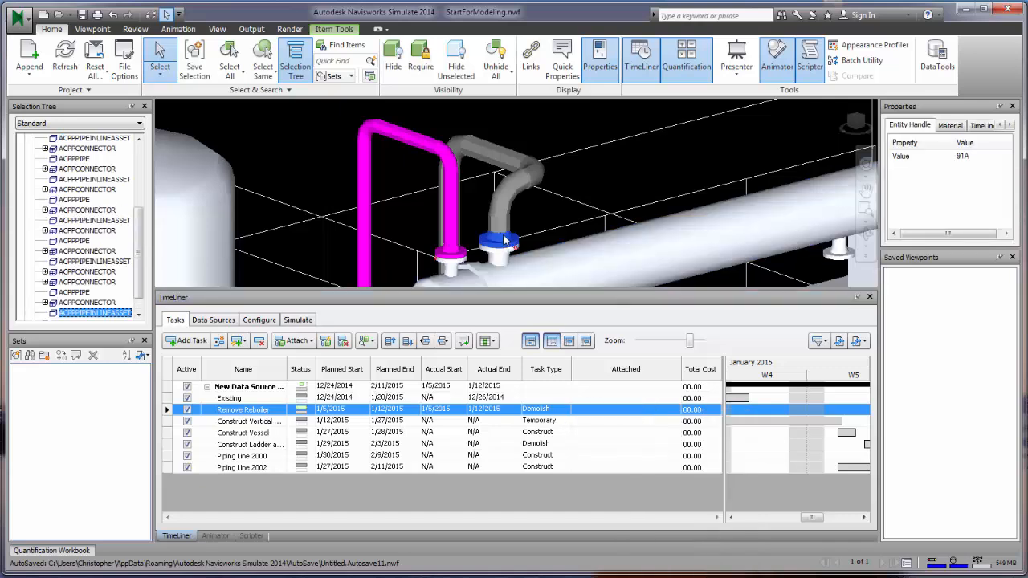
ctrl+click(503, 230)
ctrl+click(504, 211)
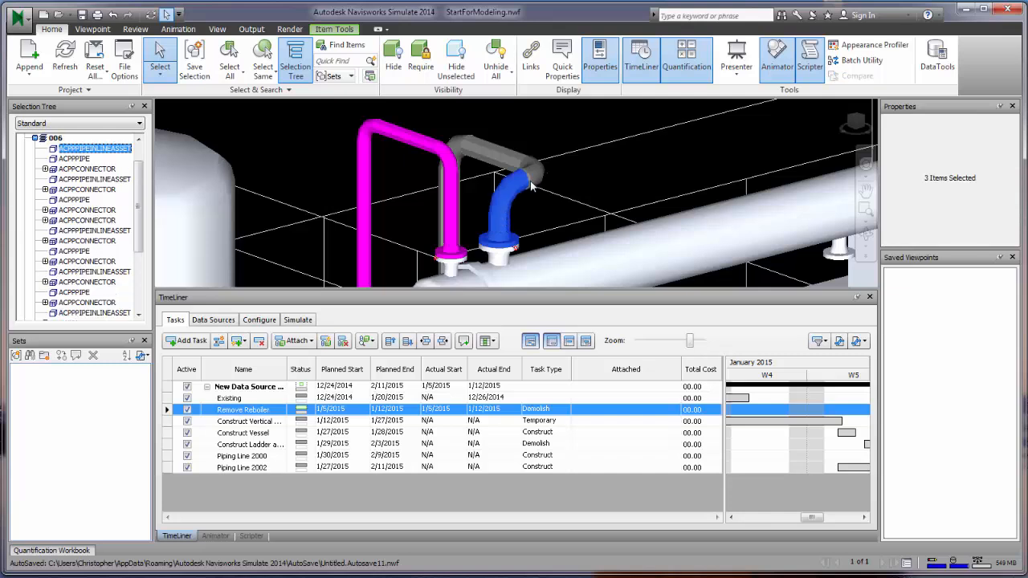
ctrl+click(530, 185)
ctrl+click(538, 184)
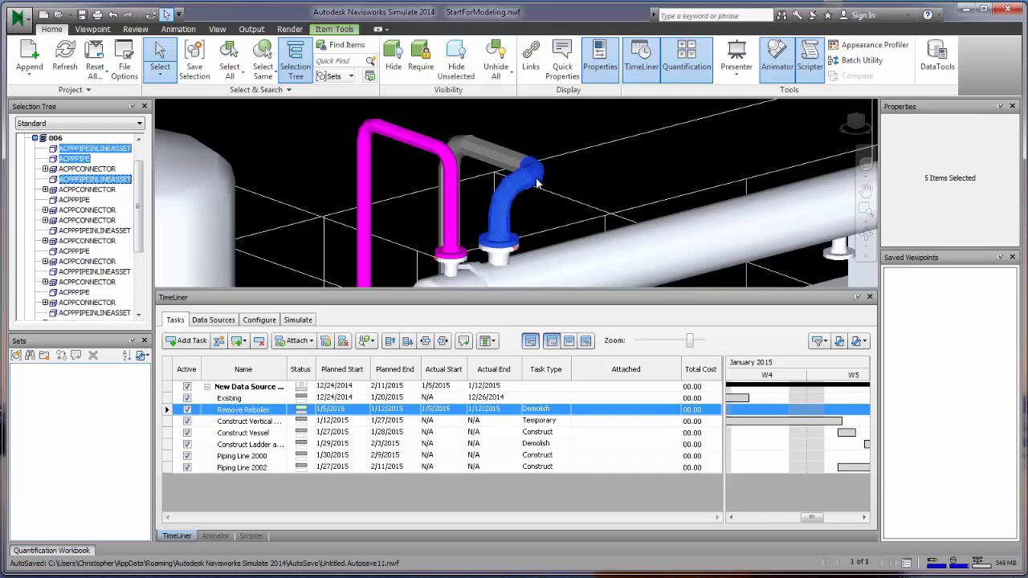
right_click(590, 412)
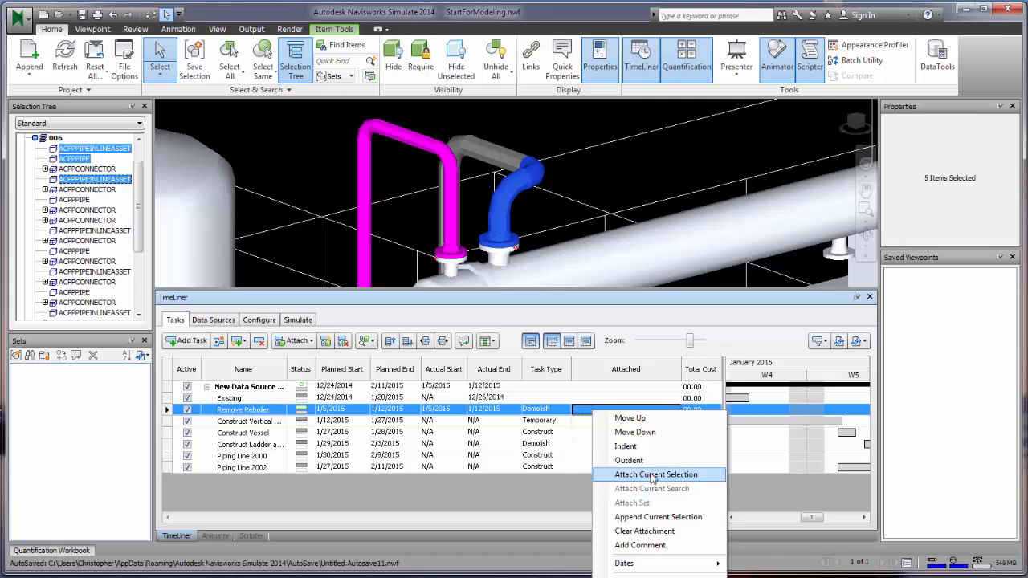
click(659, 474)
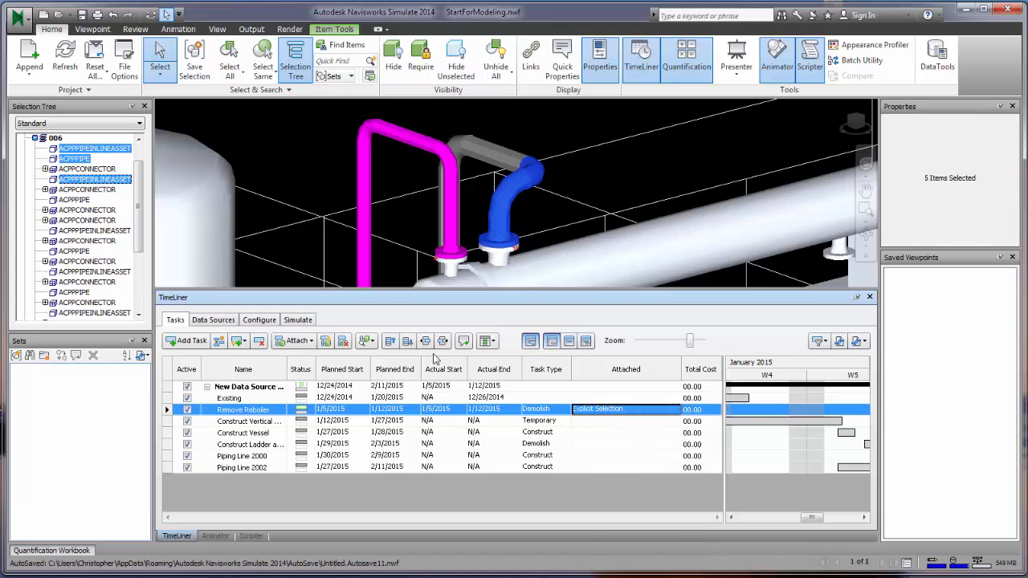
- Play the TimeLiner 4D simulation, deselect the elbow parts, then stop and replay it from the start
click(297, 320)
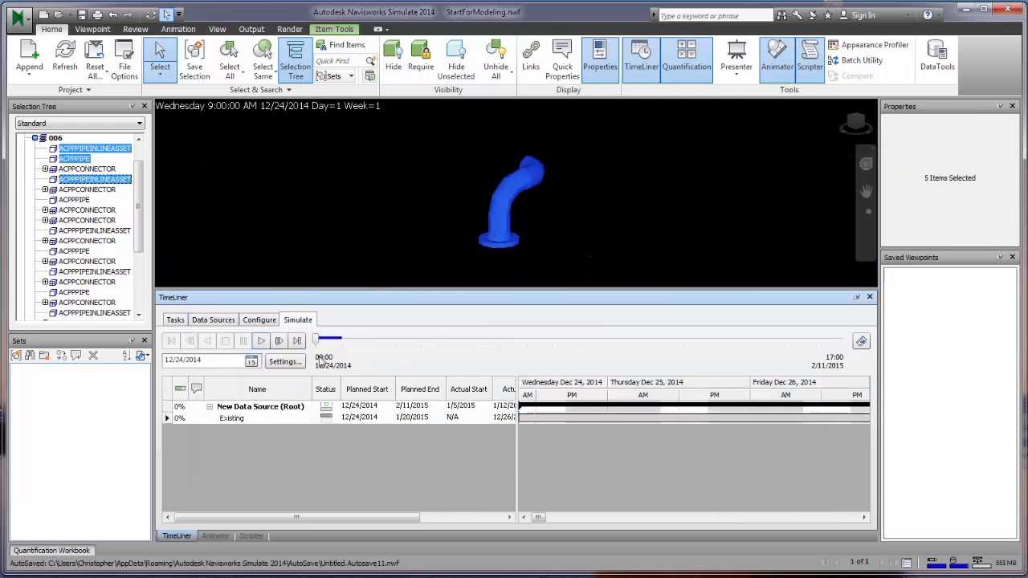
click(261, 340)
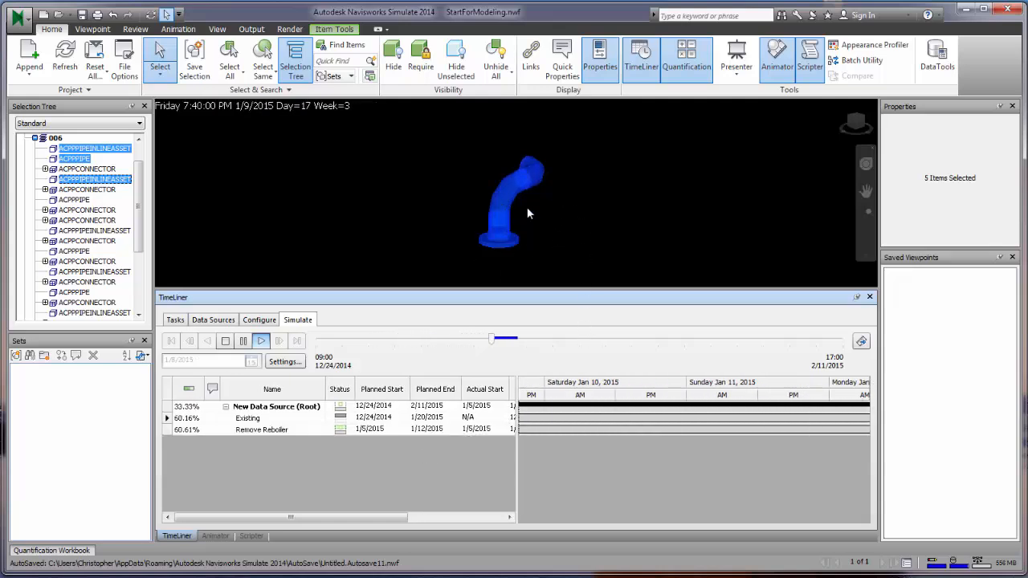
click(580, 235)
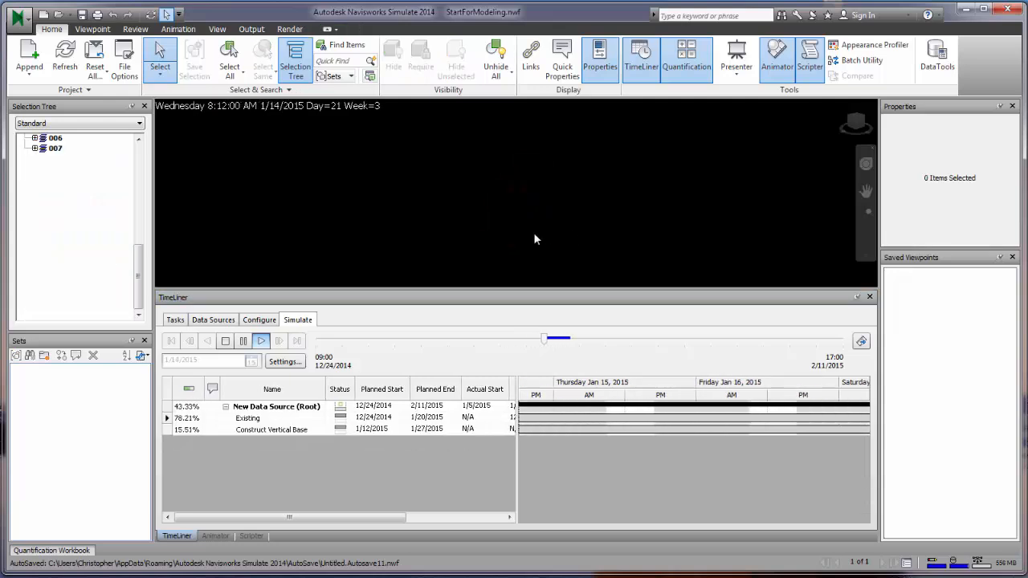
scroll(491, 231, down, 3)
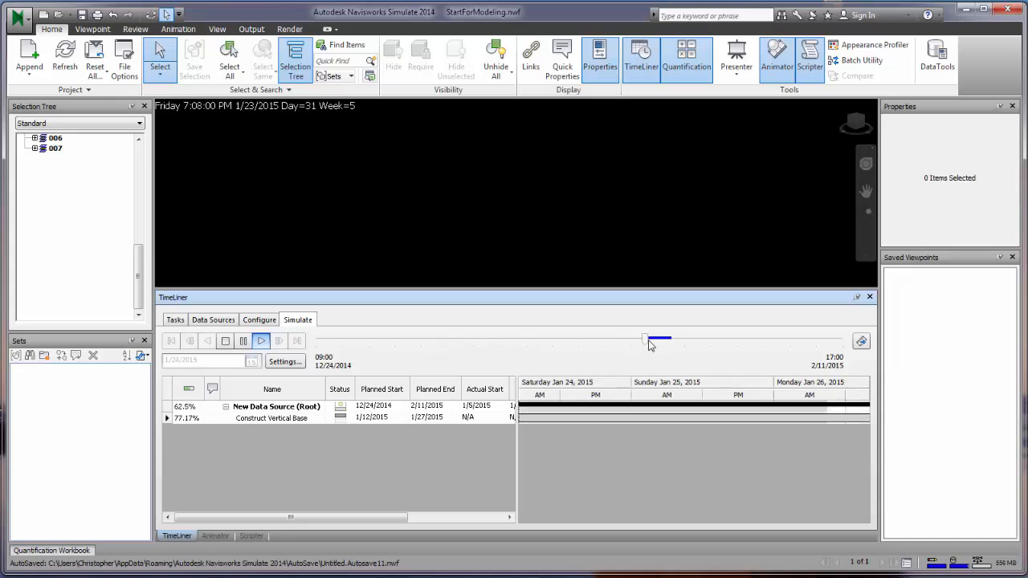
click(226, 343)
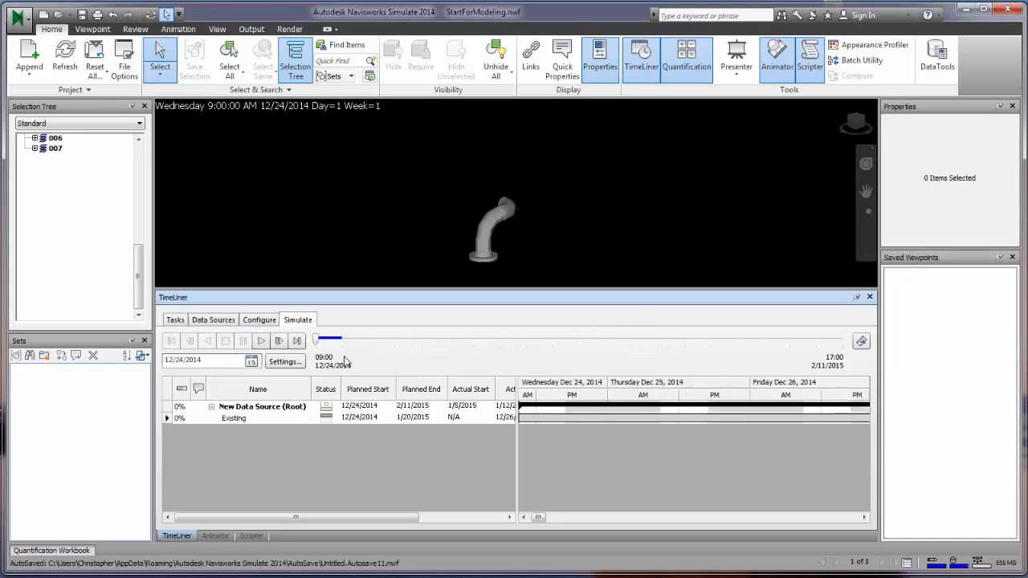
click(260, 342)
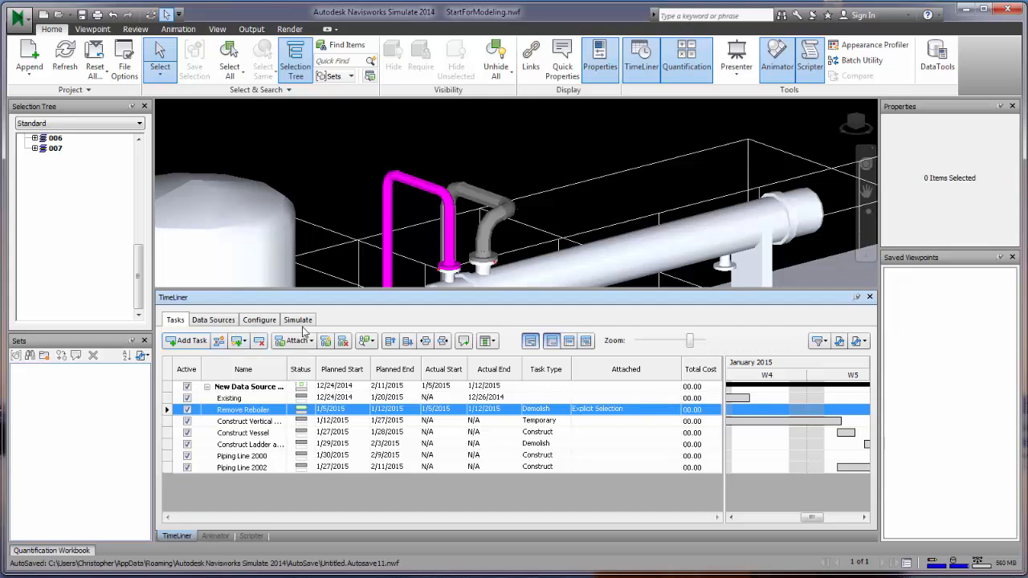
- Browse the Data Sources, Configure and Simulate views, then return to the Tasks list
click(213, 321)
click(257, 323)
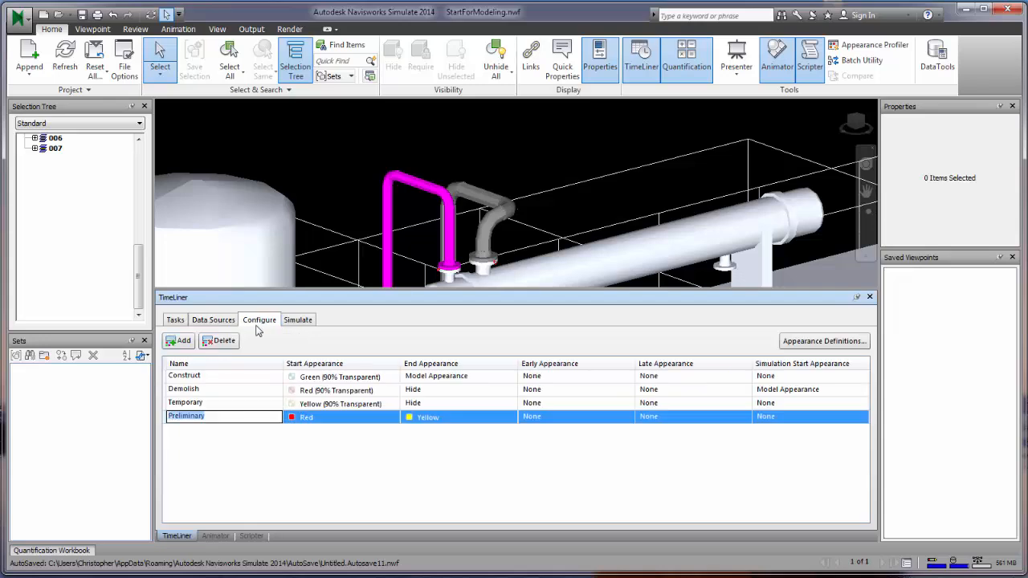
click(298, 320)
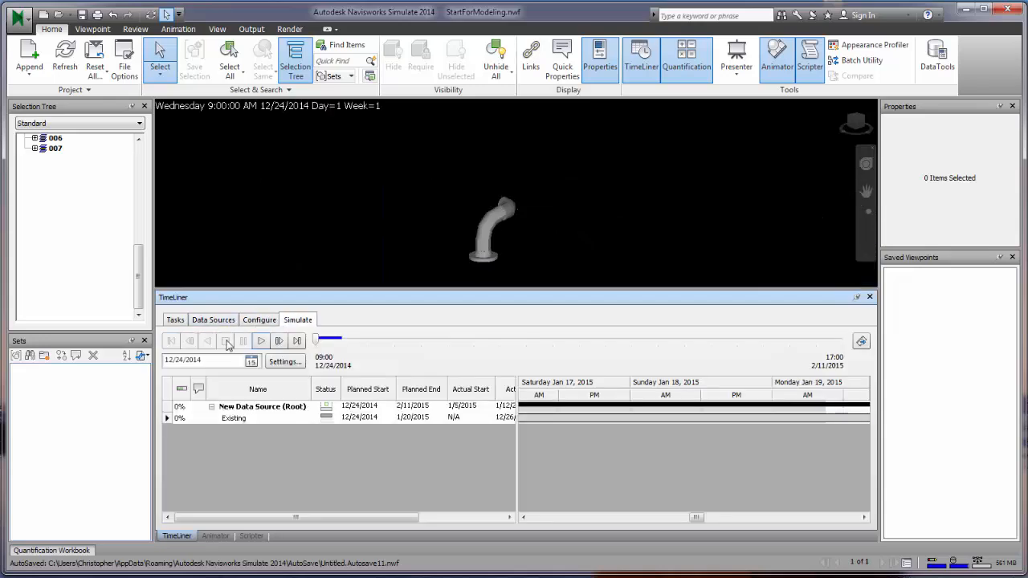
click(175, 320)
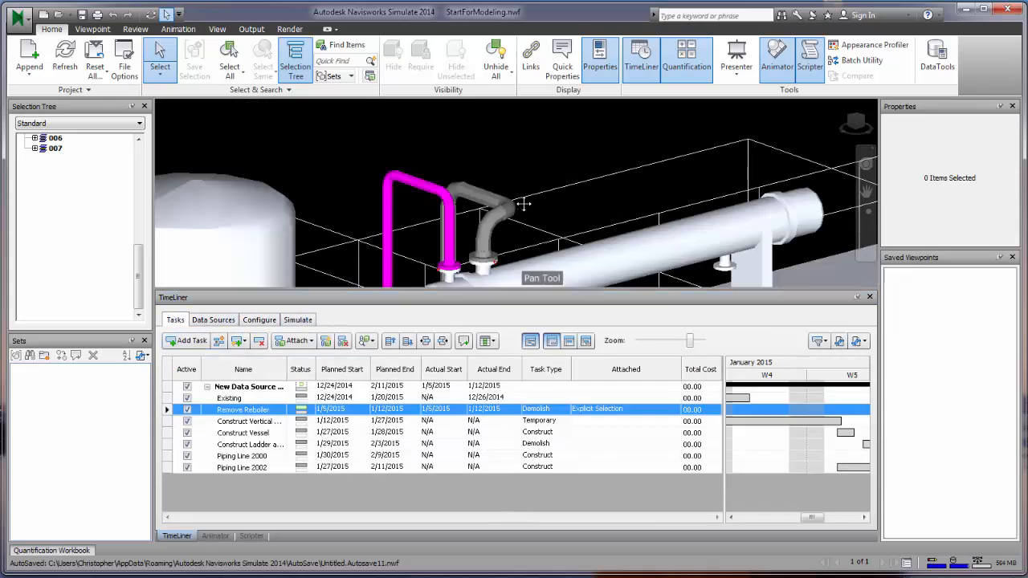
scroll(539, 246, up, 2)
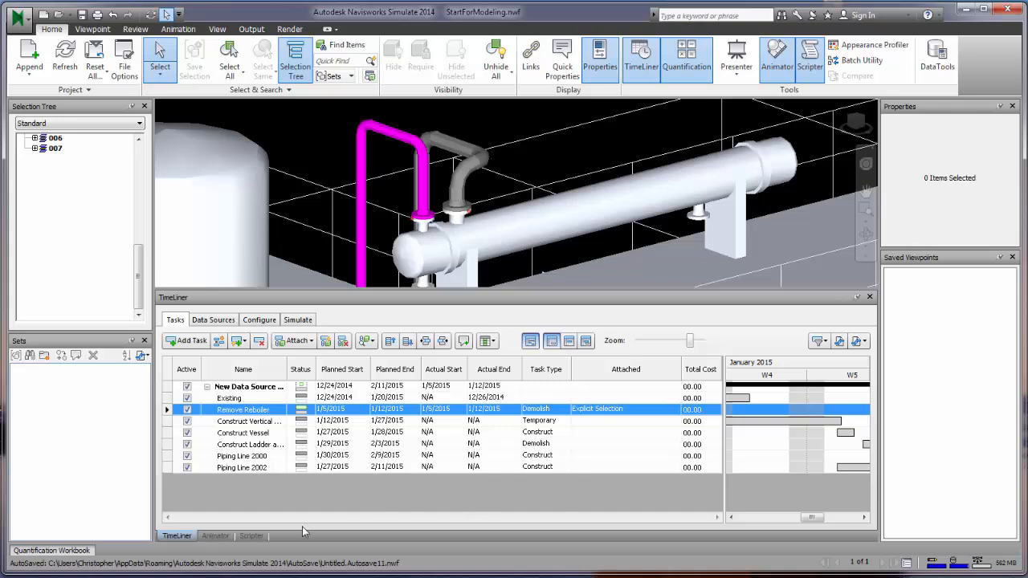
click(713, 509)
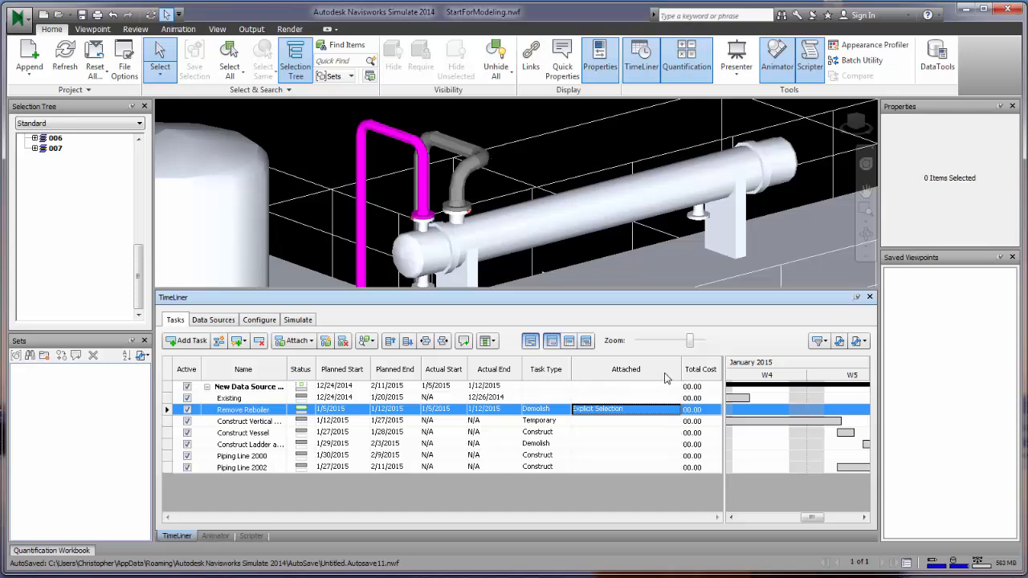
- Switch the task columns to Extended, inspect the Remove Reboiler row, then bring up Animator
click(491, 341)
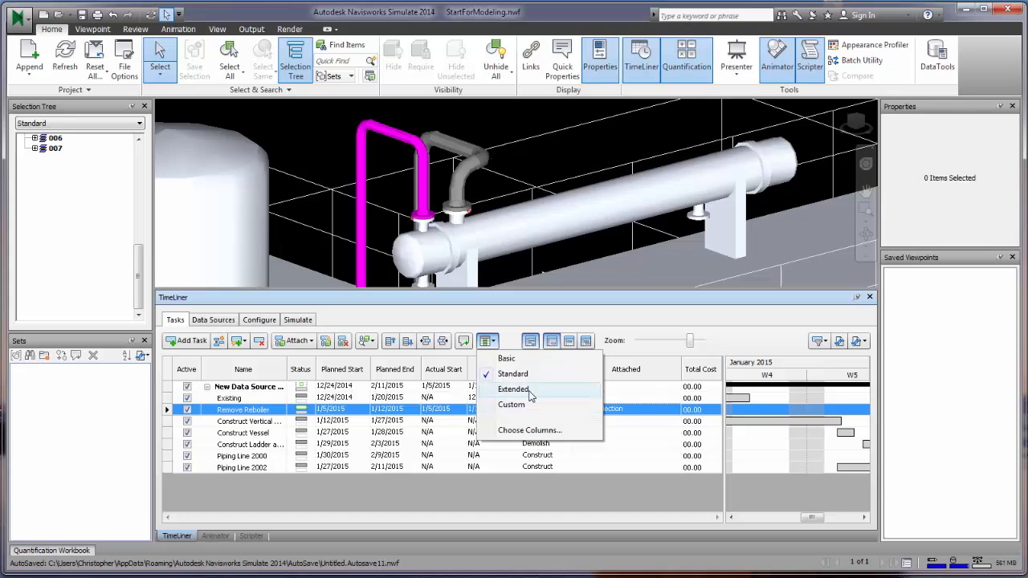
click(530, 405)
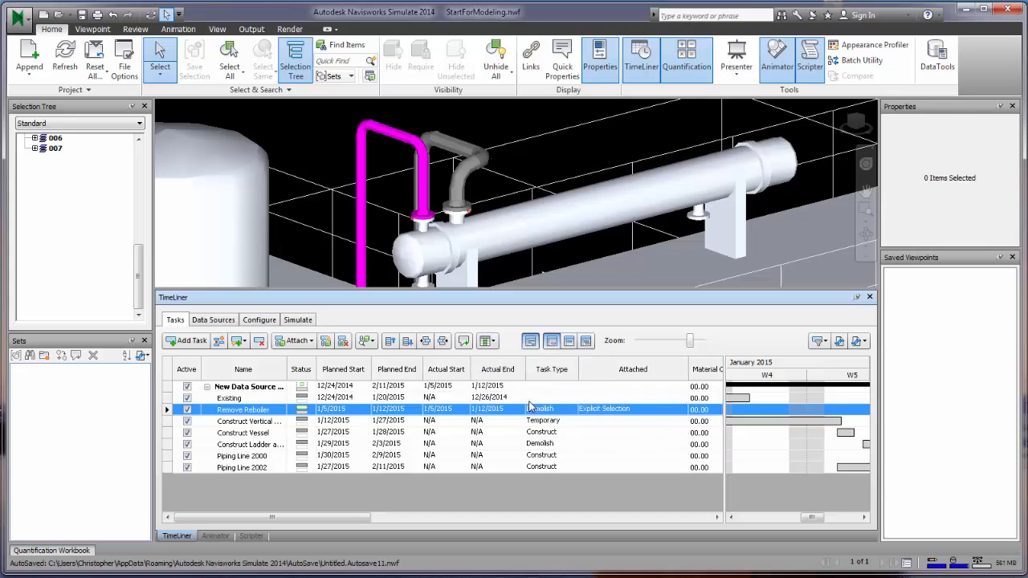
drag(366, 517, 612, 496)
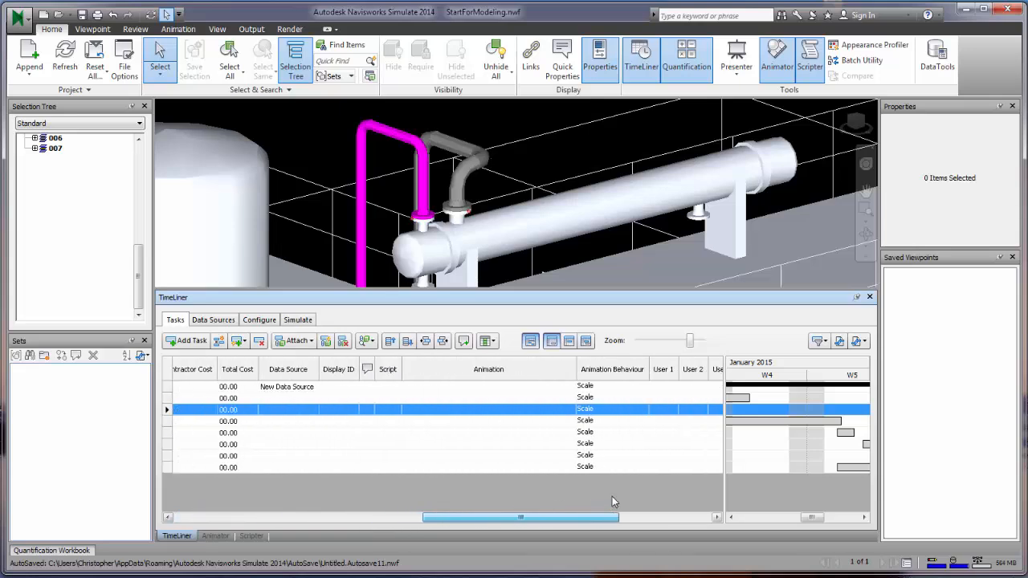
click(534, 416)
right_click(531, 416)
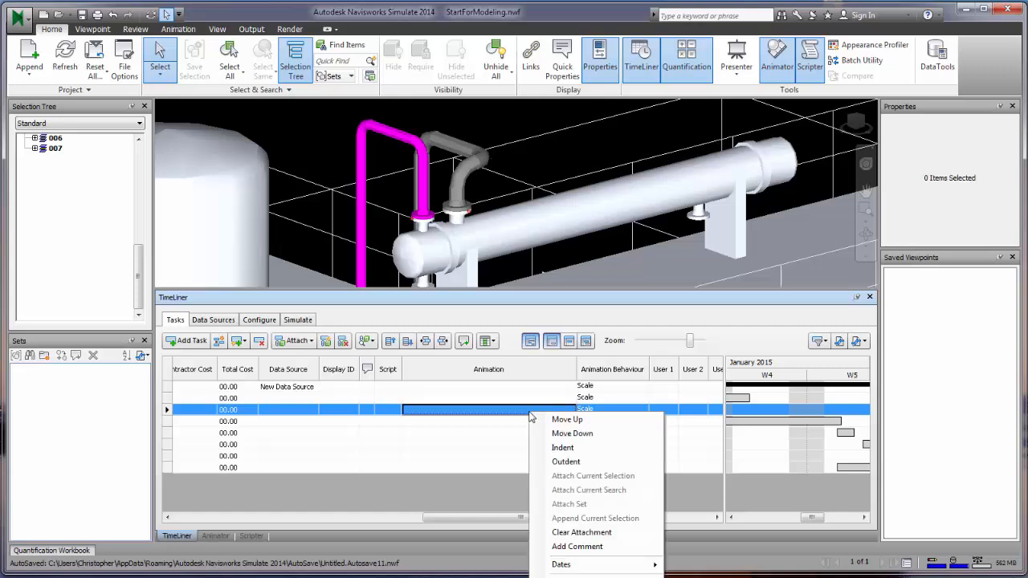
click(502, 416)
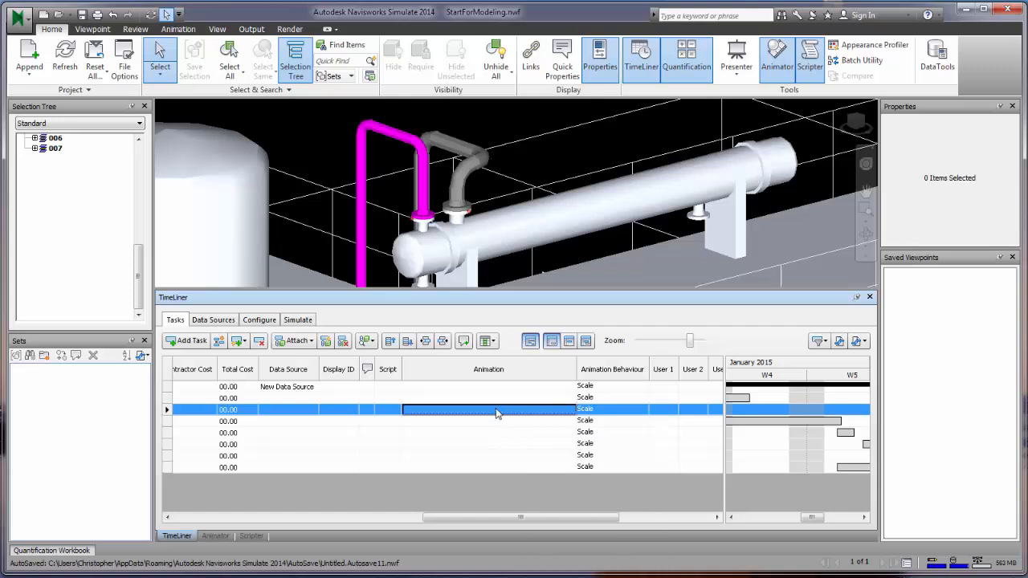
click(486, 421)
click(484, 410)
click(217, 536)
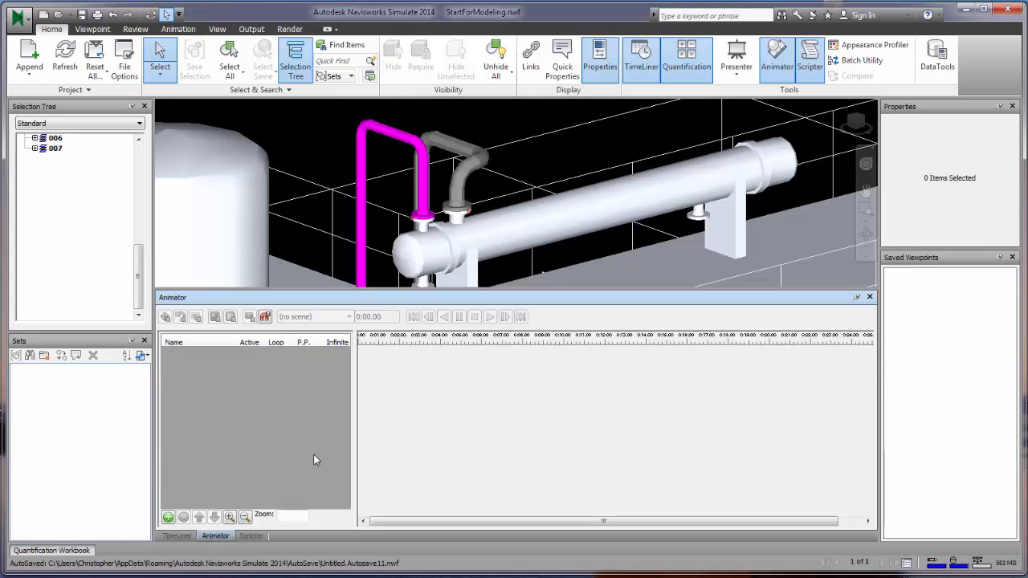
- Add Scene 1 in Animator and rename it 'Remove Piping'
click(168, 518)
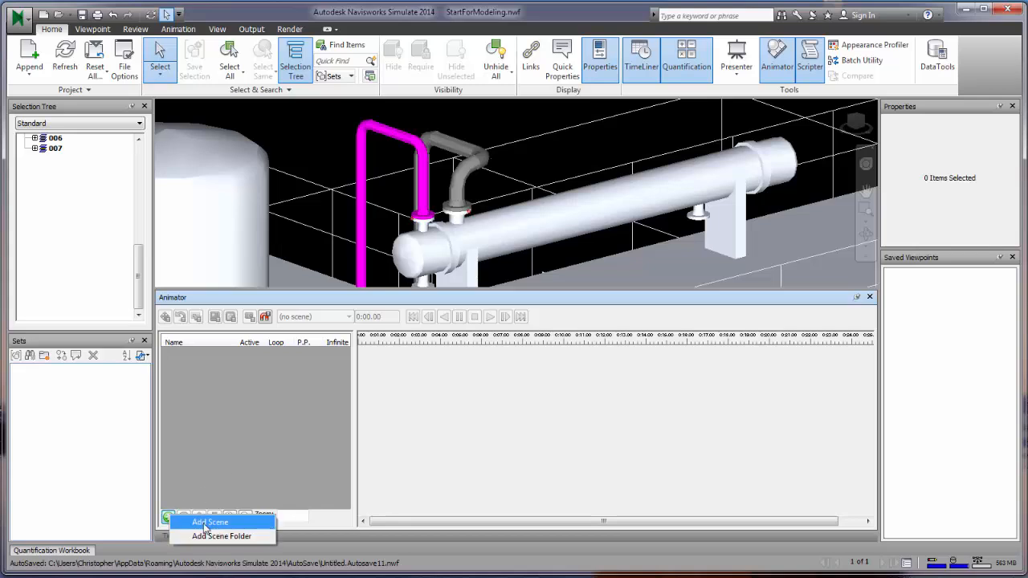
click(205, 522)
click(210, 356)
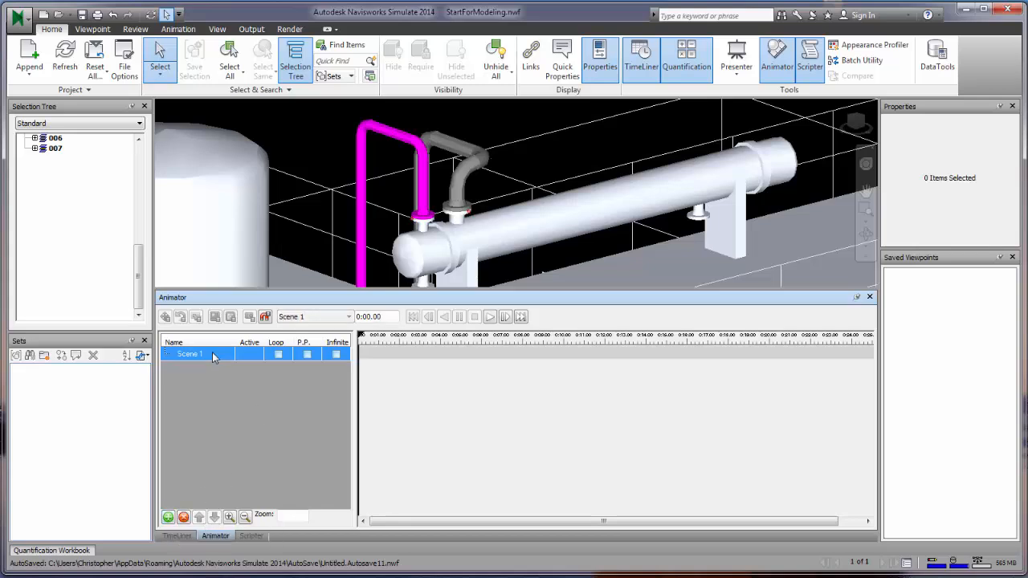
double_click(194, 356)
text(RE)
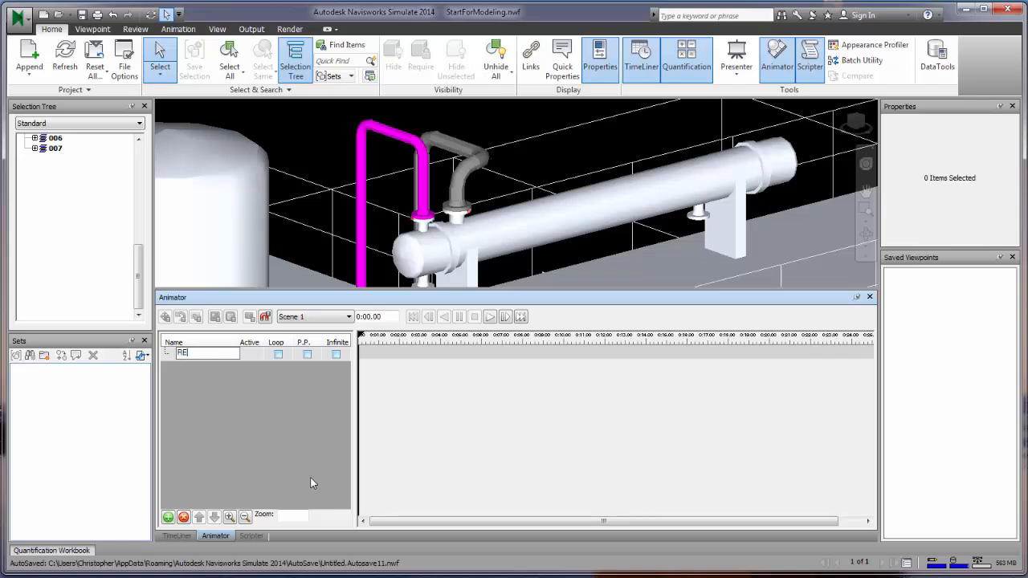
text(move Piping)
key(Return)
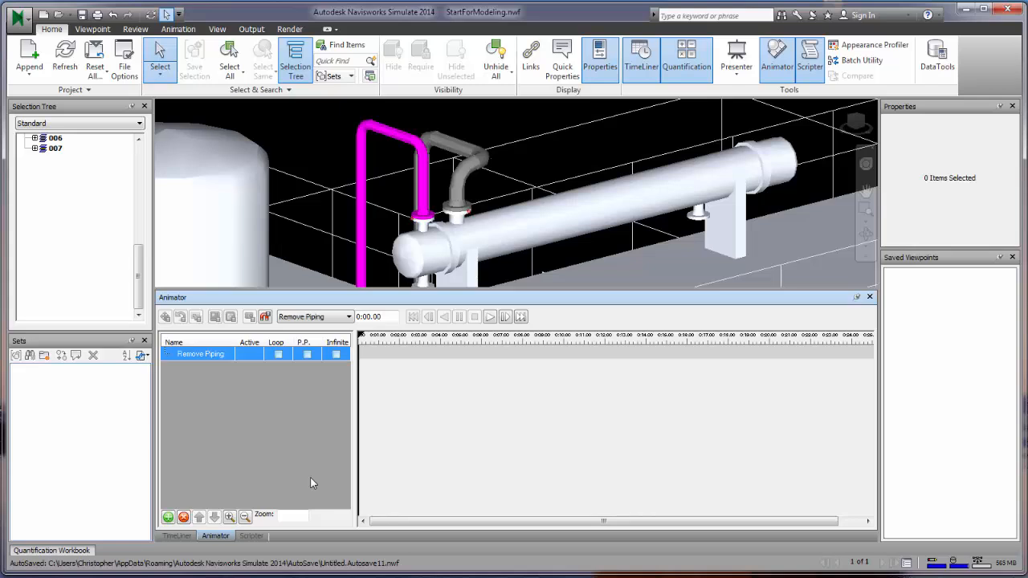
right_click(207, 360)
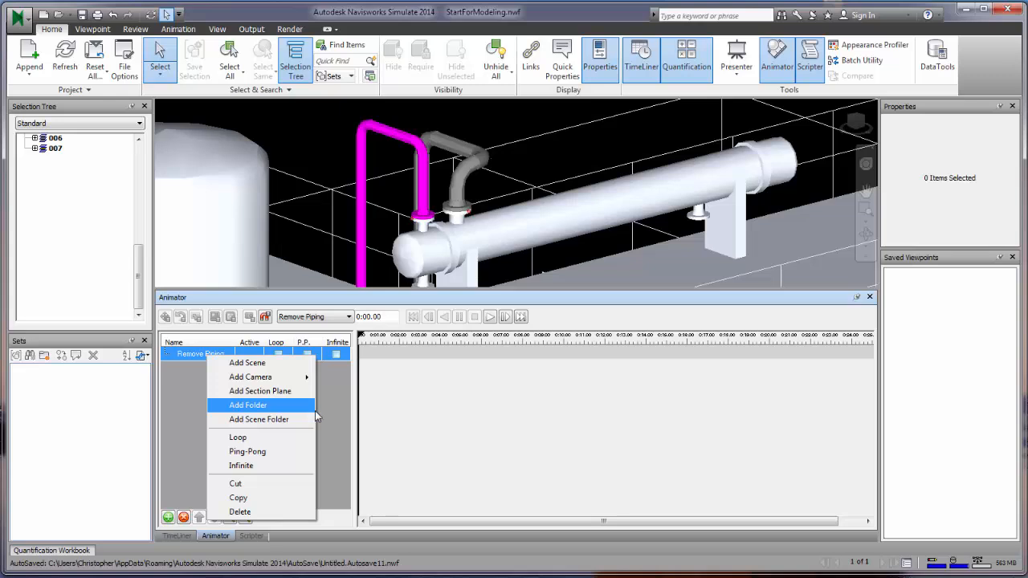
click(458, 224)
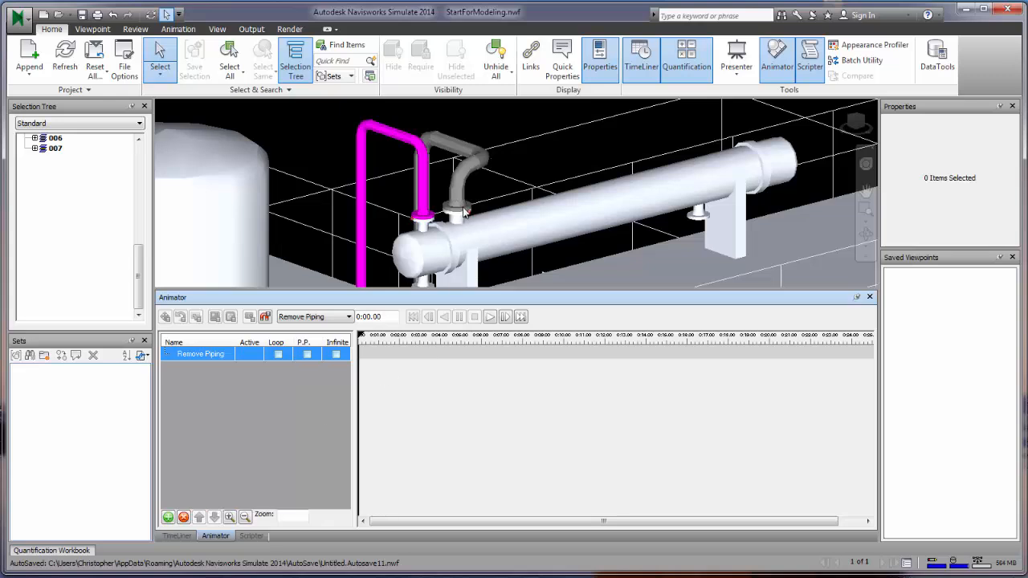
- Select the five elbow pipe parts: flange, short pipe, elbow, upper pipe and last elbow part
click(463, 213)
ctrl+click(458, 201)
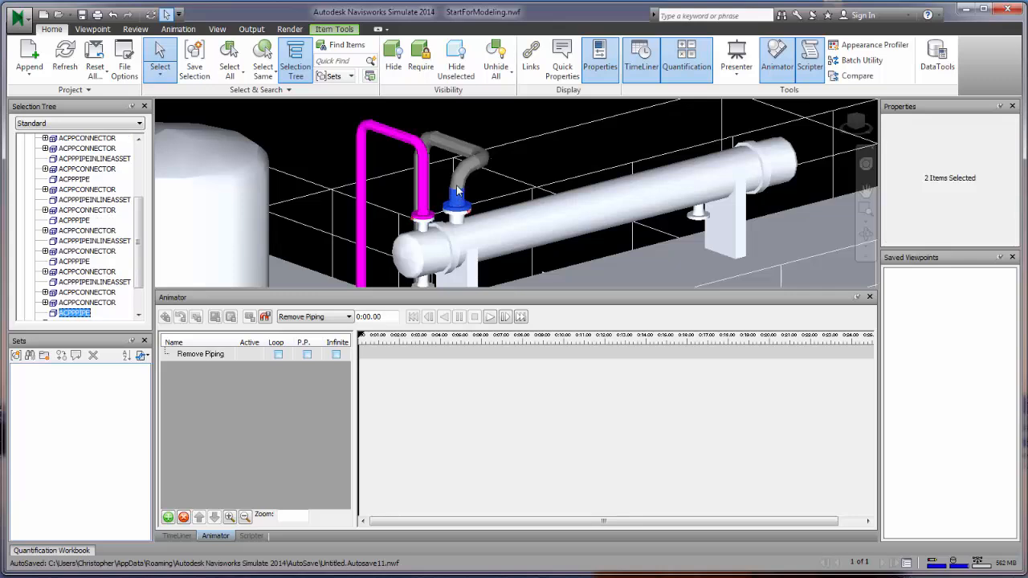
ctrl+click(472, 172)
ctrl+click(479, 166)
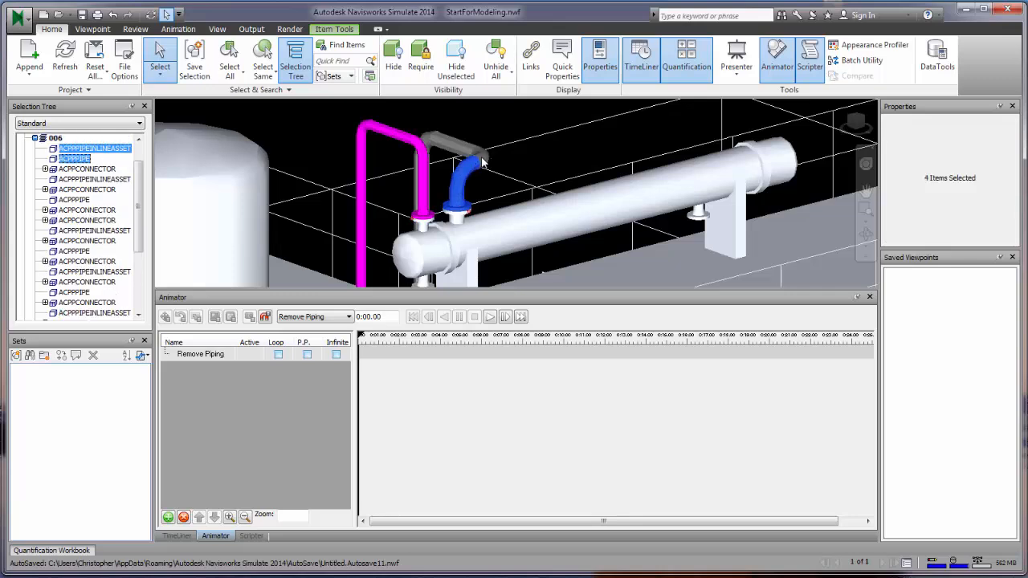
ctrl+click(485, 173)
- Open Manage Sets from the Home tab's Sets dropdown
right_click(198, 354)
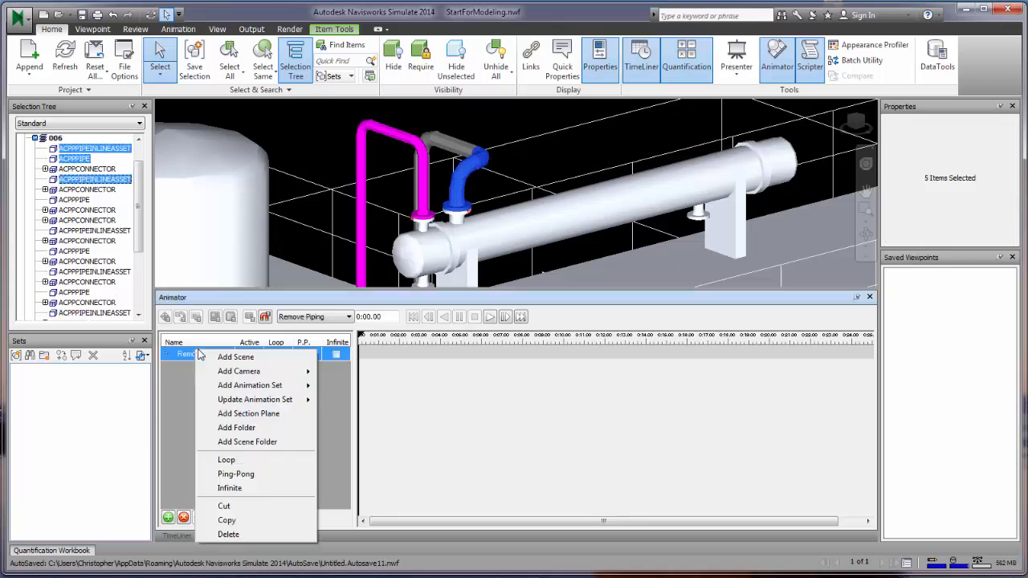
mouse_move(282, 390)
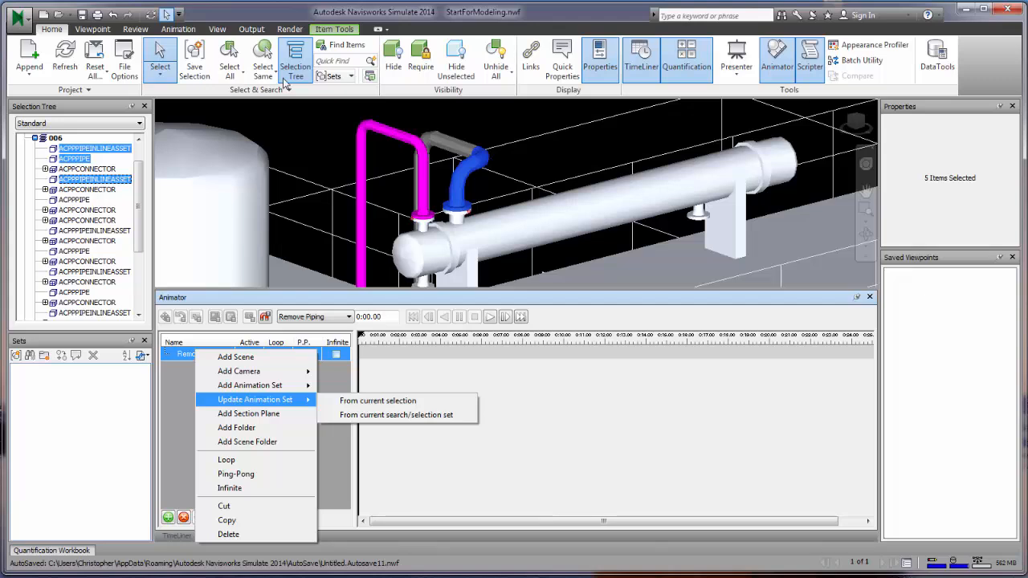
click(336, 81)
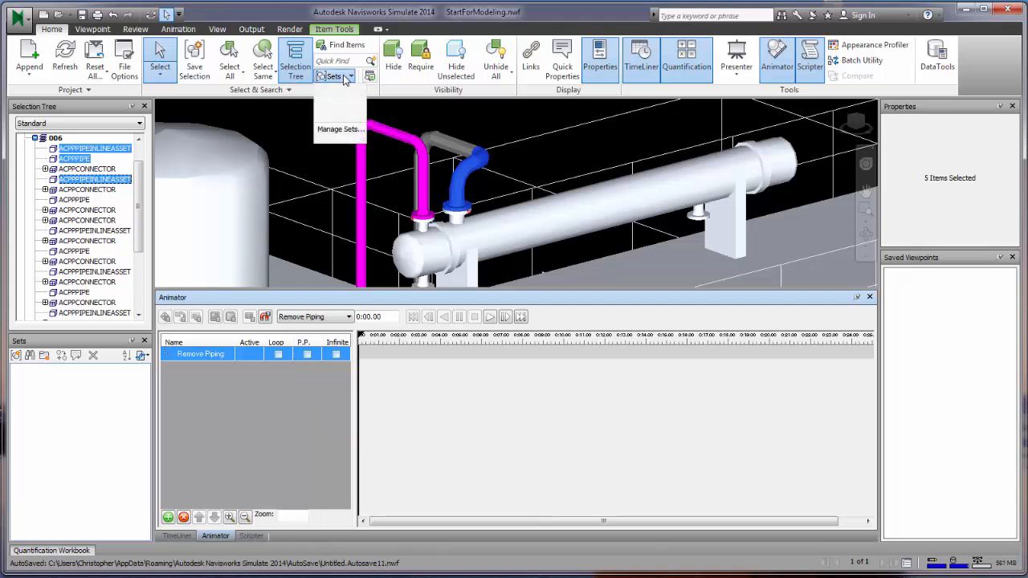
click(340, 130)
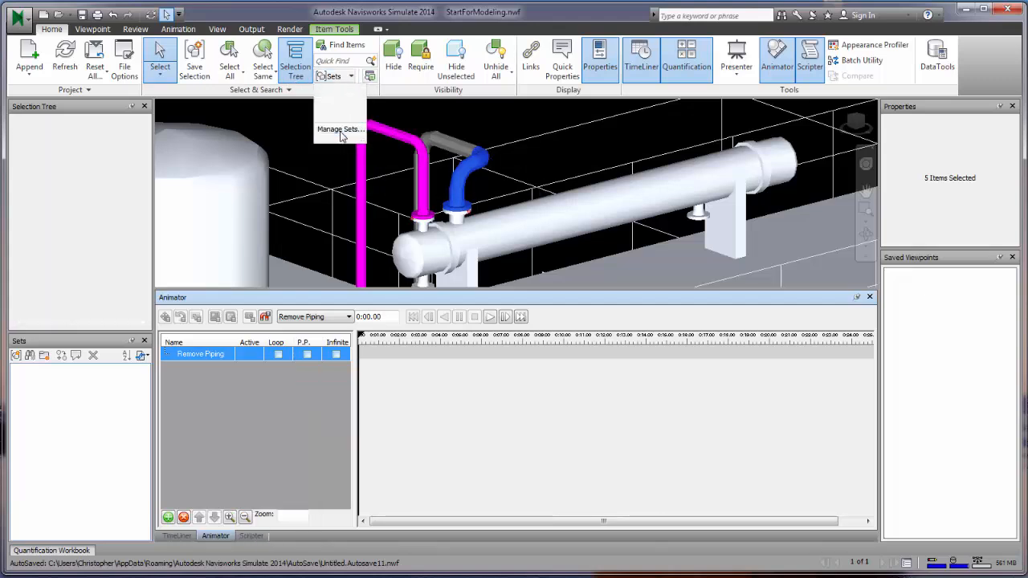
- Save the five selected pipe items as a selection set named PipeRemoval
click(16, 355)
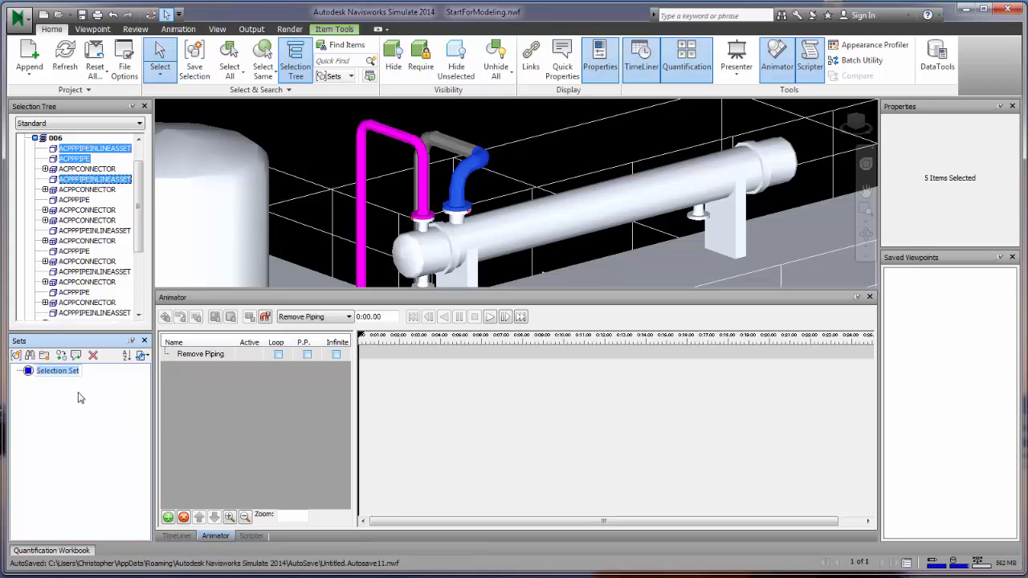
text(PipeRemoval)
key(Return)
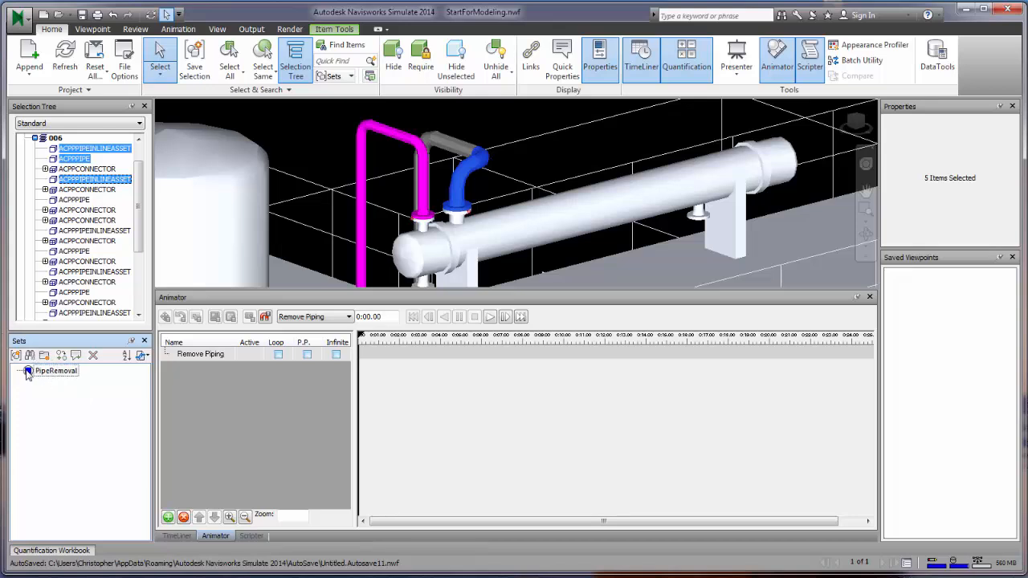
- Reselect the PipeRemoval set and update the Remove Piping animation from that selection set
click(81, 220)
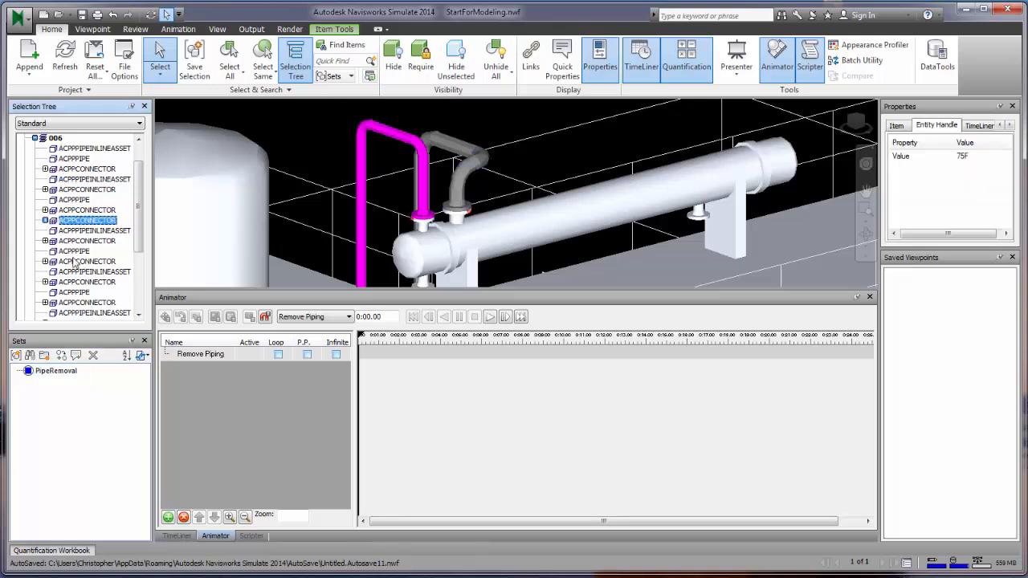
click(27, 373)
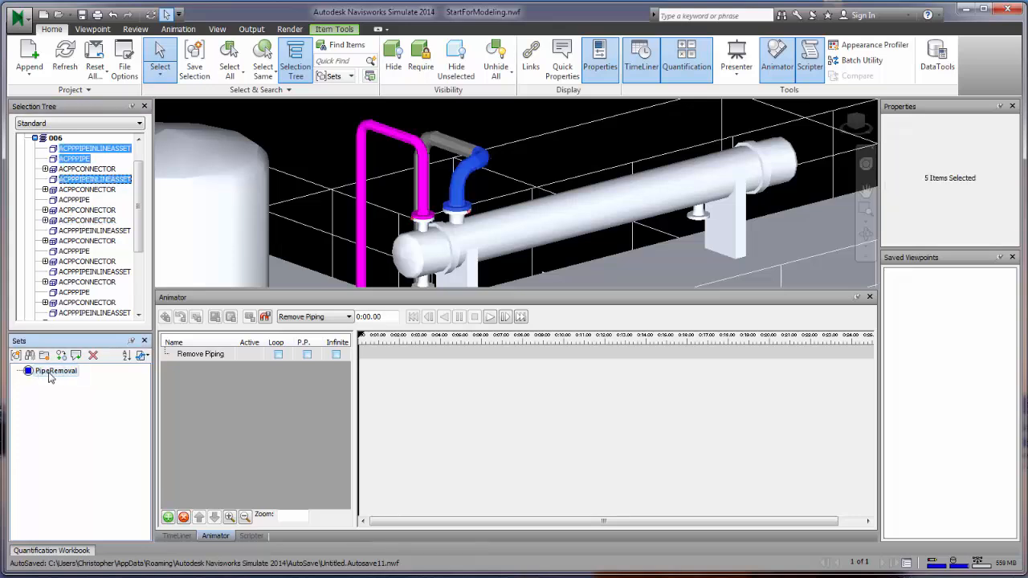
right_click(203, 358)
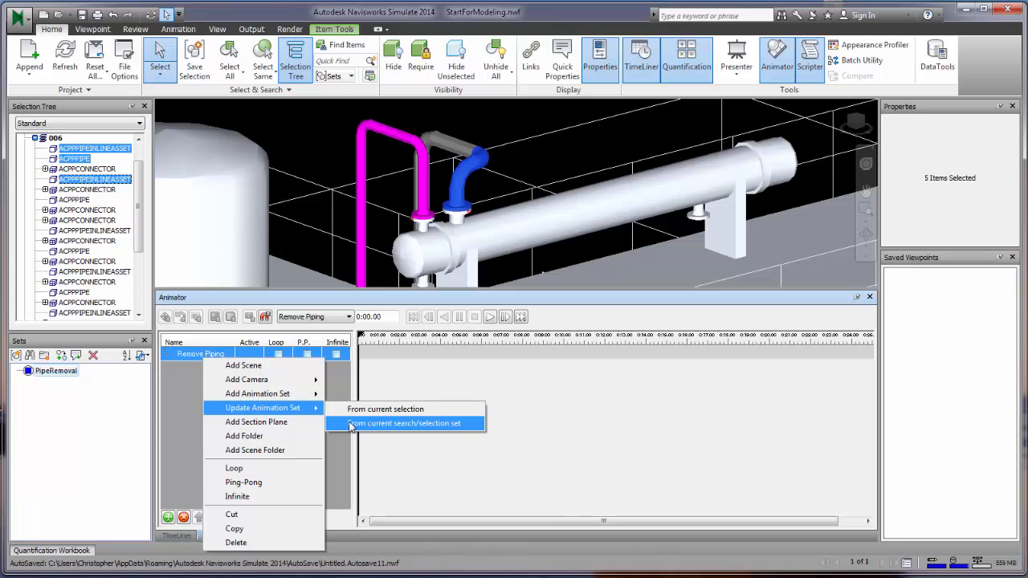
click(353, 423)
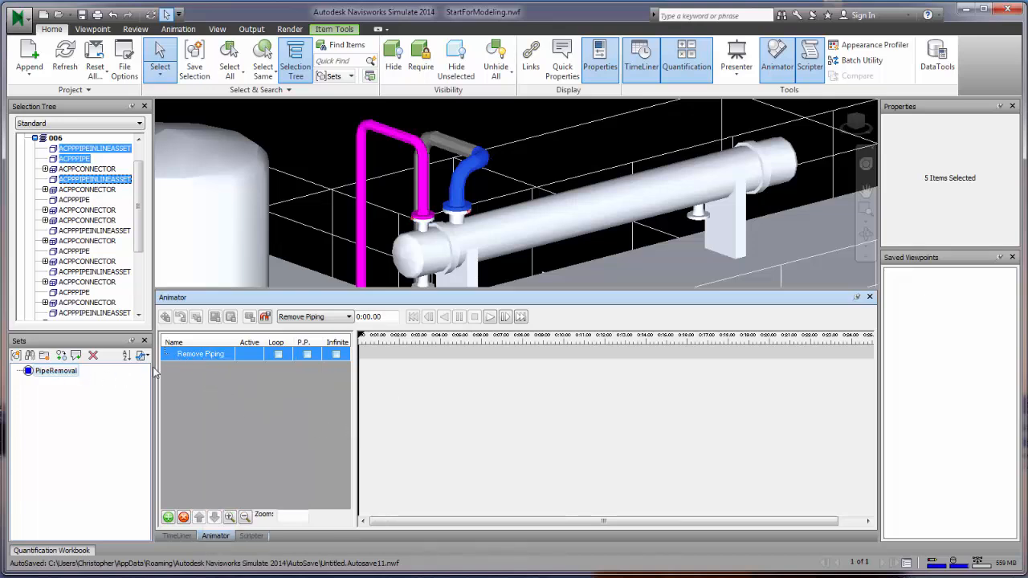
- Add an animation set from the current selection to Remove Piping and name it PipeToRemove
right_click(205, 355)
click(243, 362)
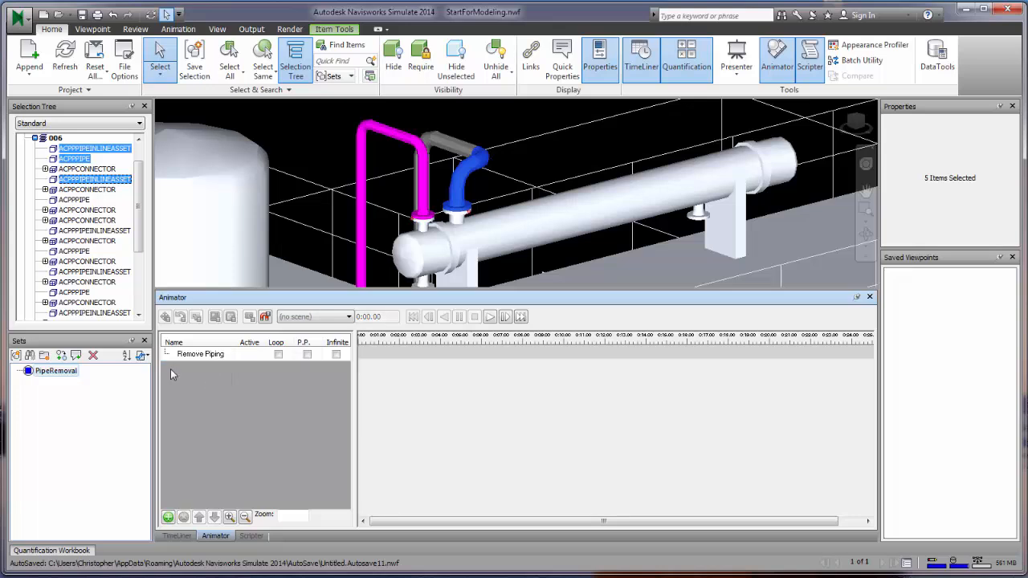
right_click(170, 361)
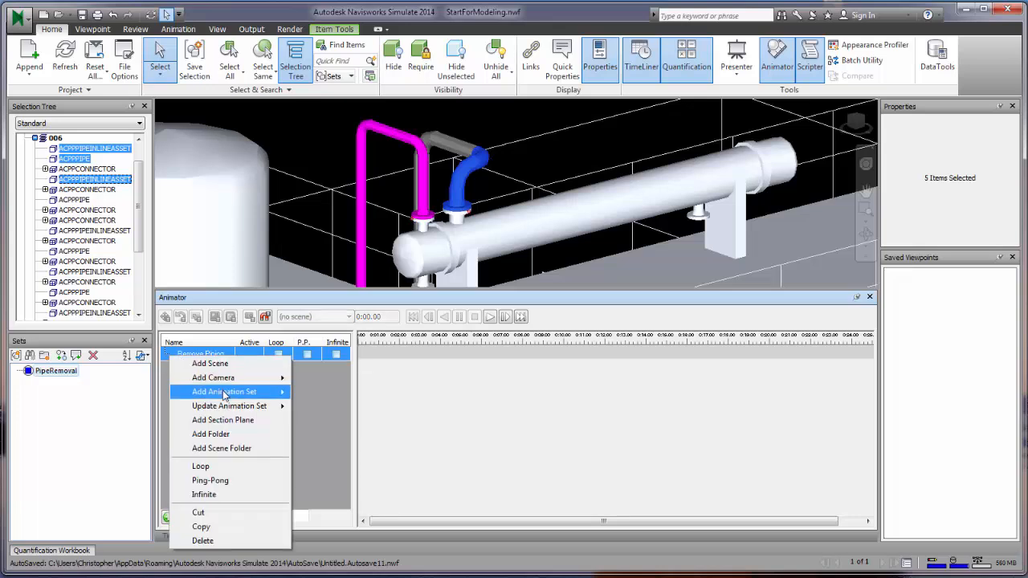
mouse_move(225, 392)
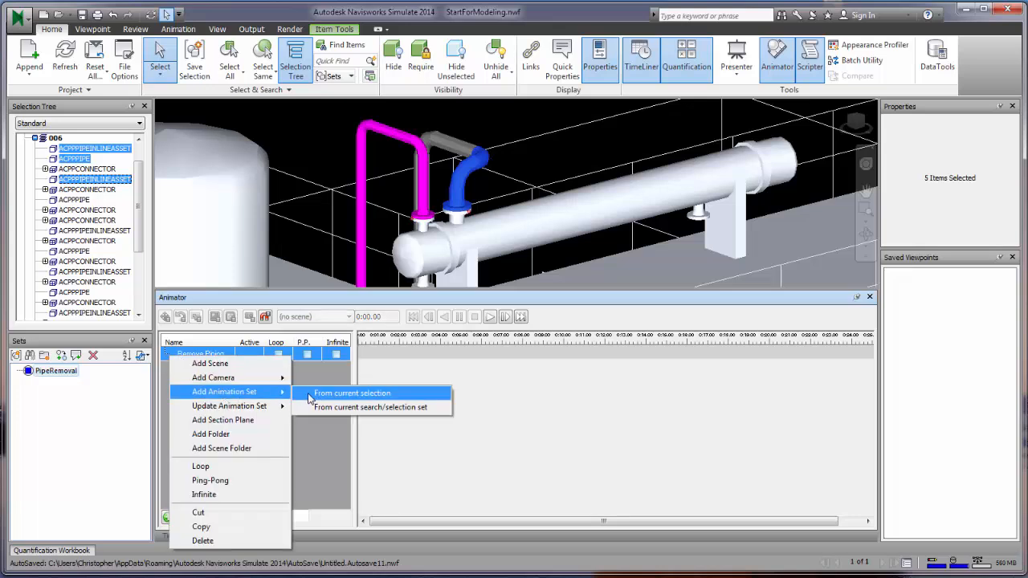
click(172, 355)
click(184, 373)
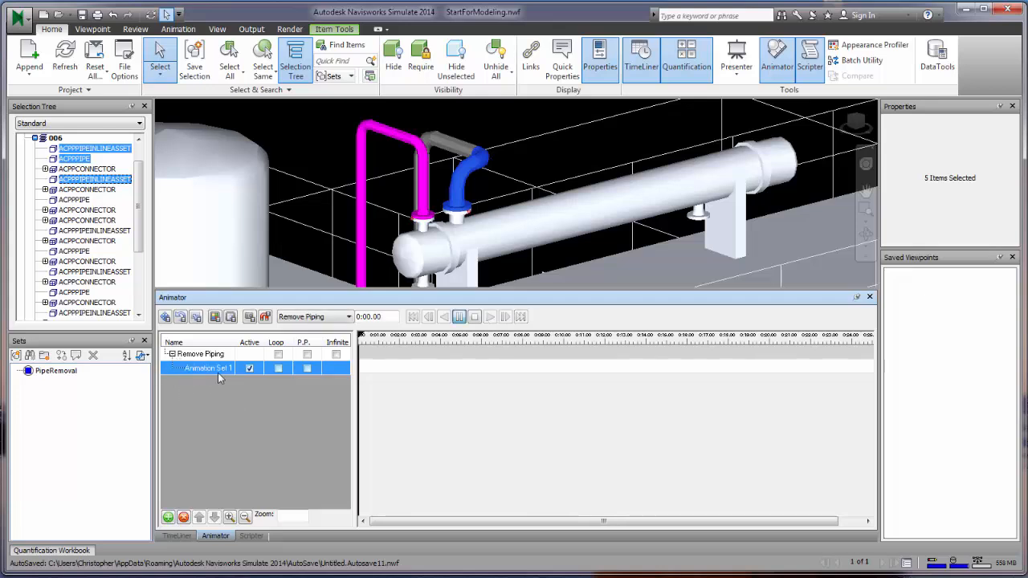
click(207, 368)
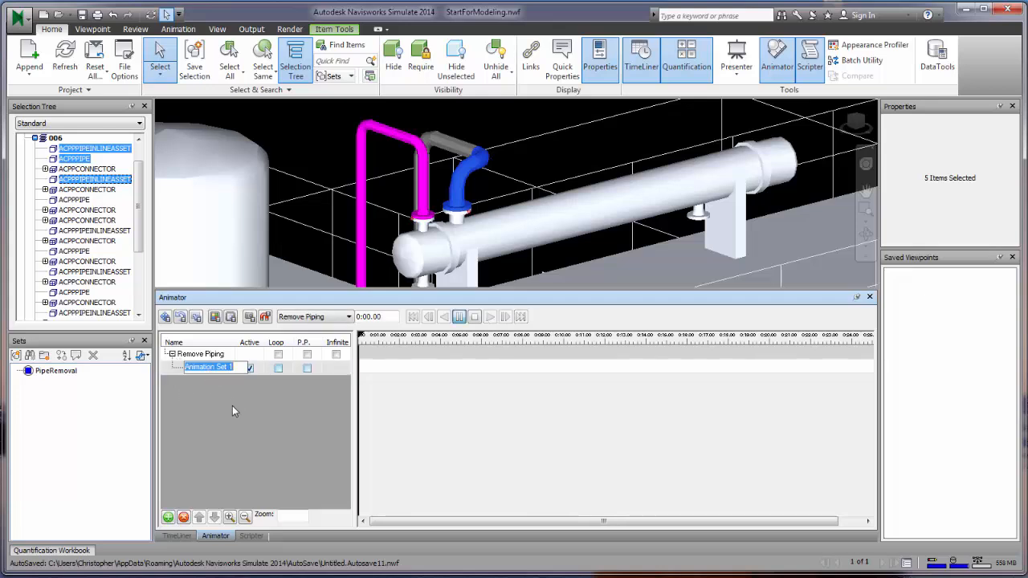
text(PipeToRemove)
key(Return)
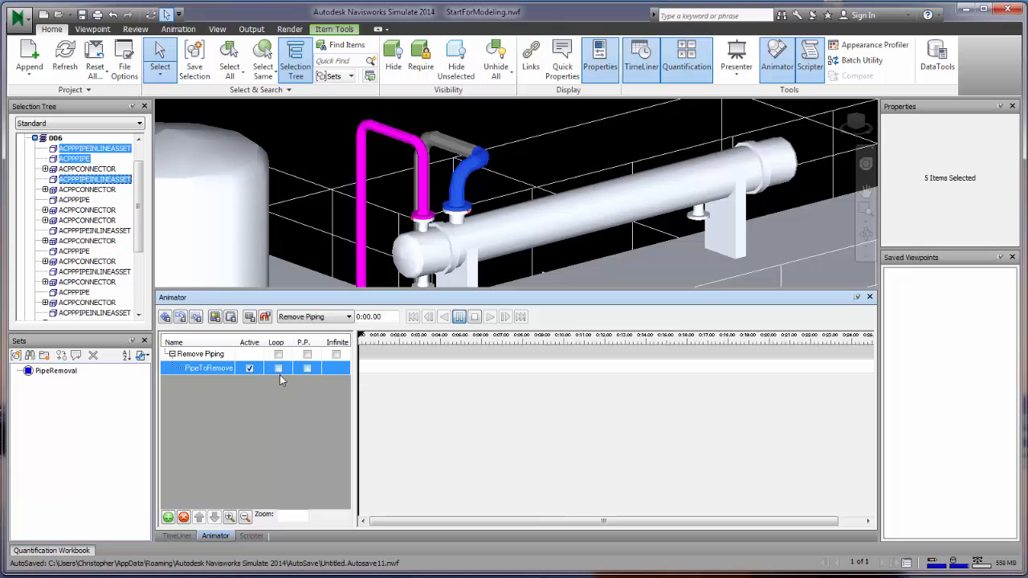
- Capture a starting keyframe at 0:00, then move the time slider to 0:03.06
click(307, 368)
click(248, 318)
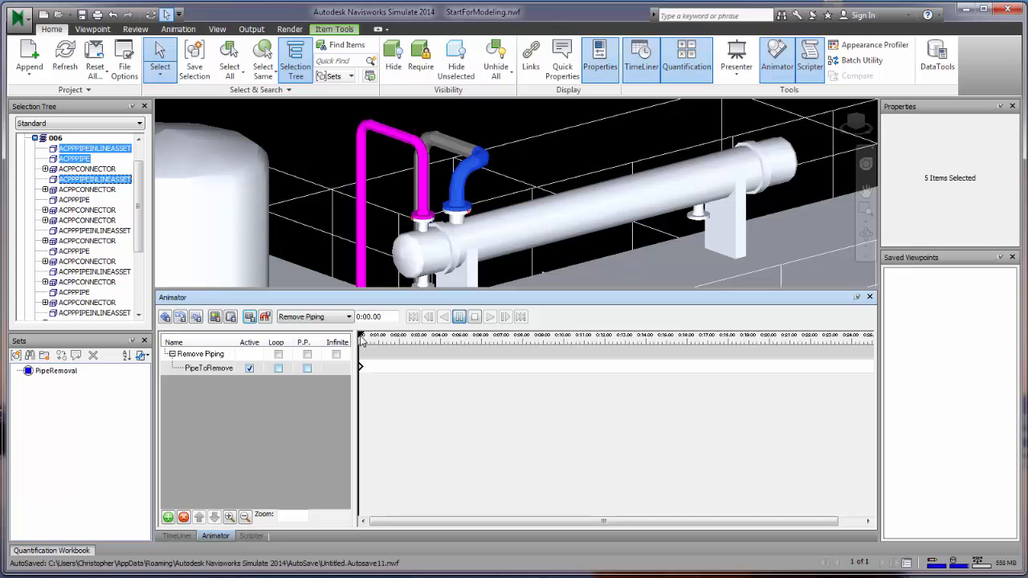
drag(361, 342, 423, 344)
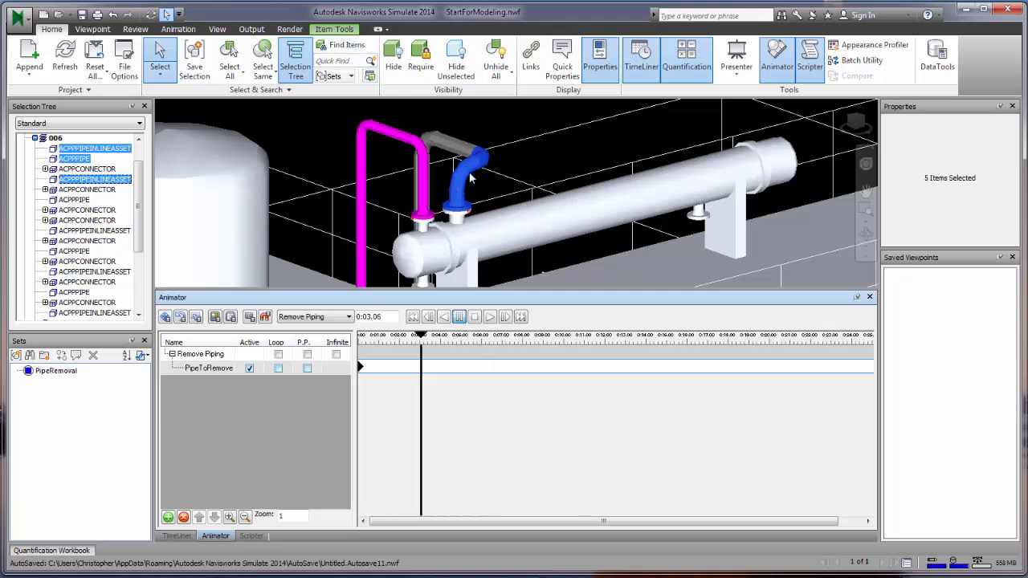
- Select PipeToRemove and pick the Translate animation set tool
click(335, 30)
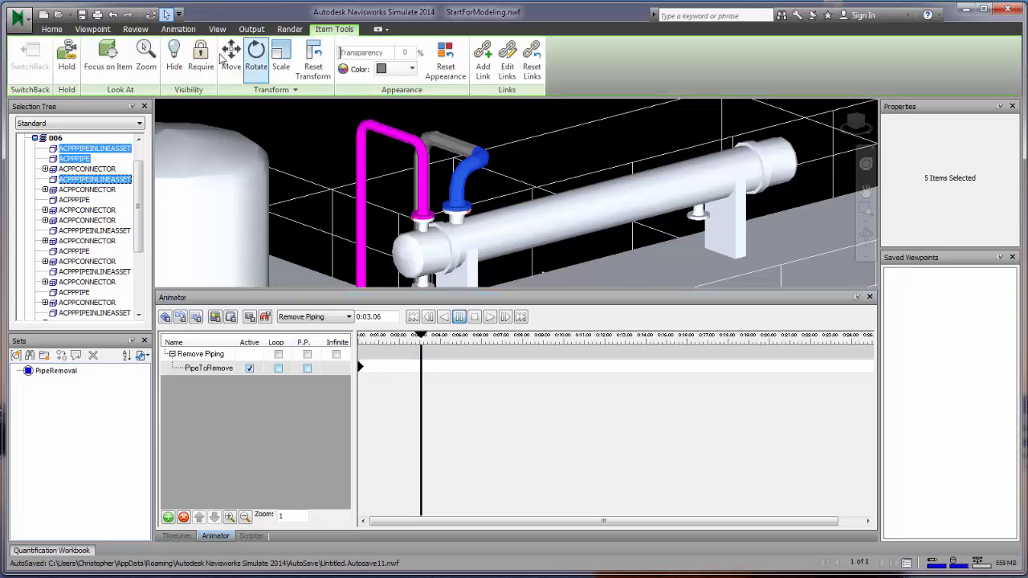
click(211, 368)
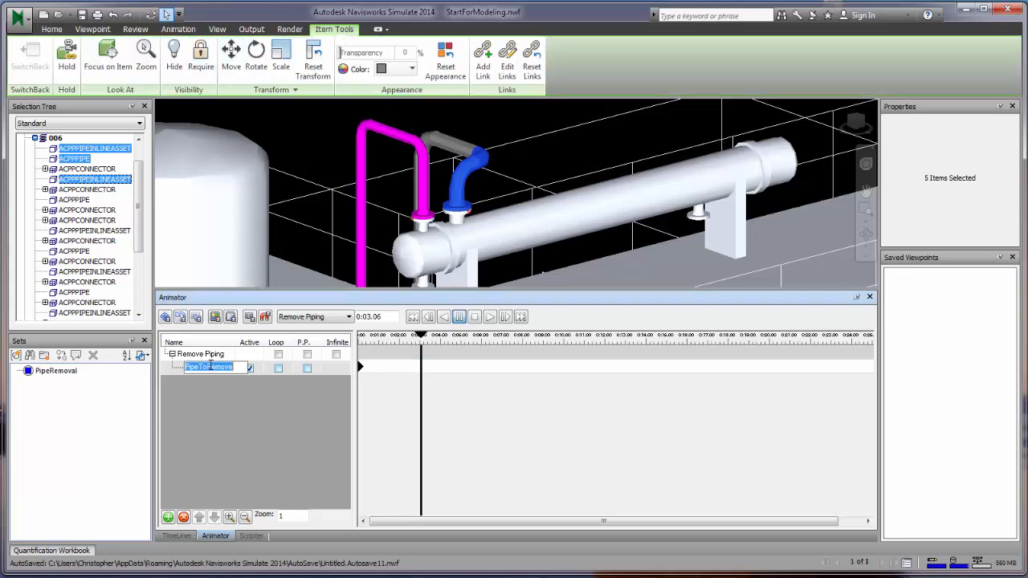
click(164, 317)
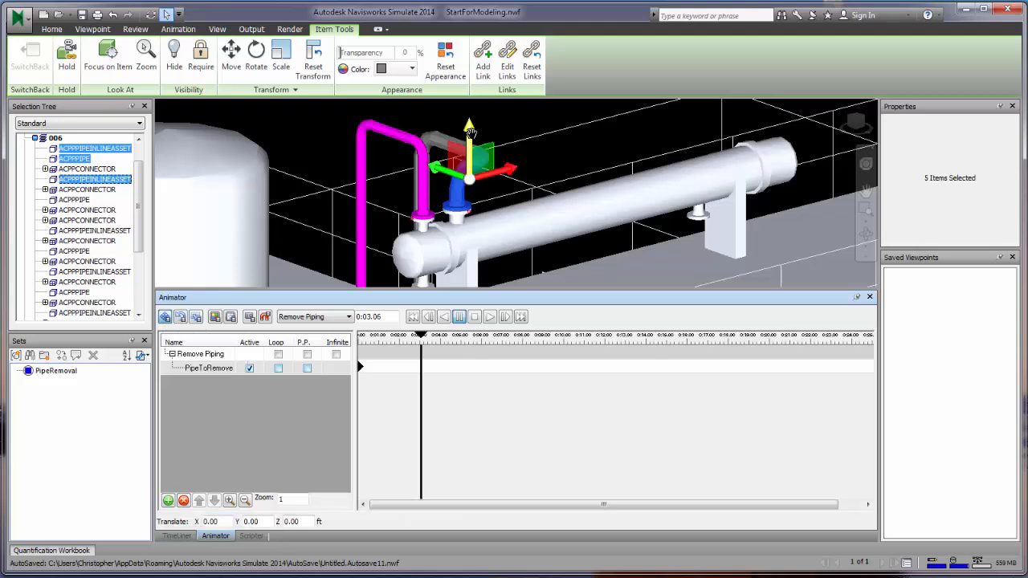
click(180, 317)
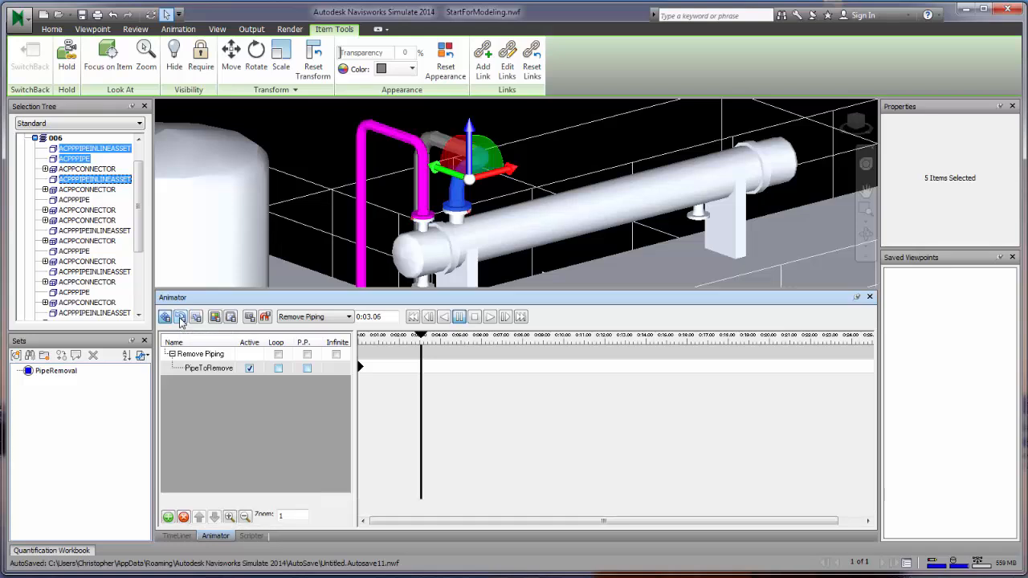
click(196, 317)
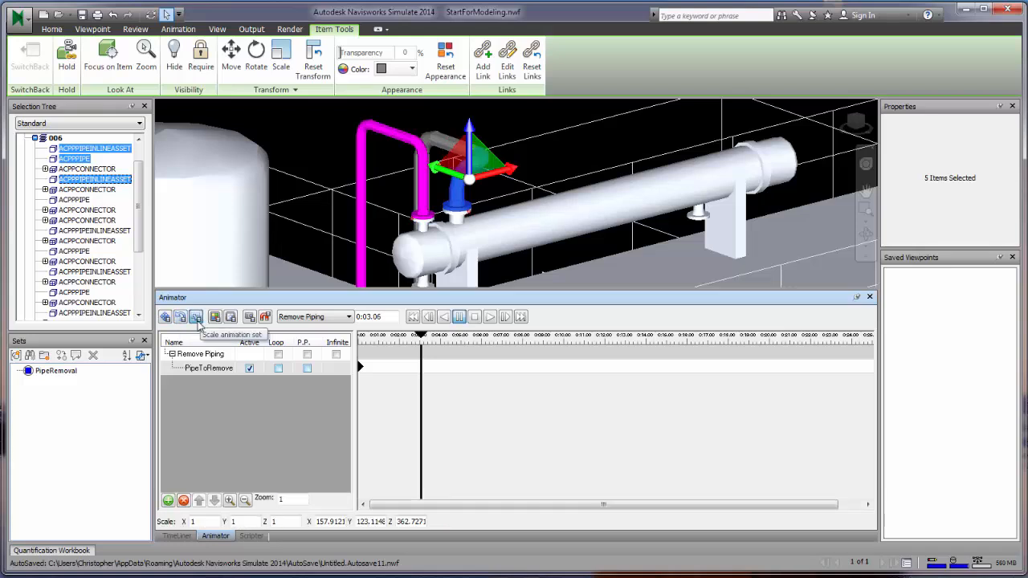
click(164, 317)
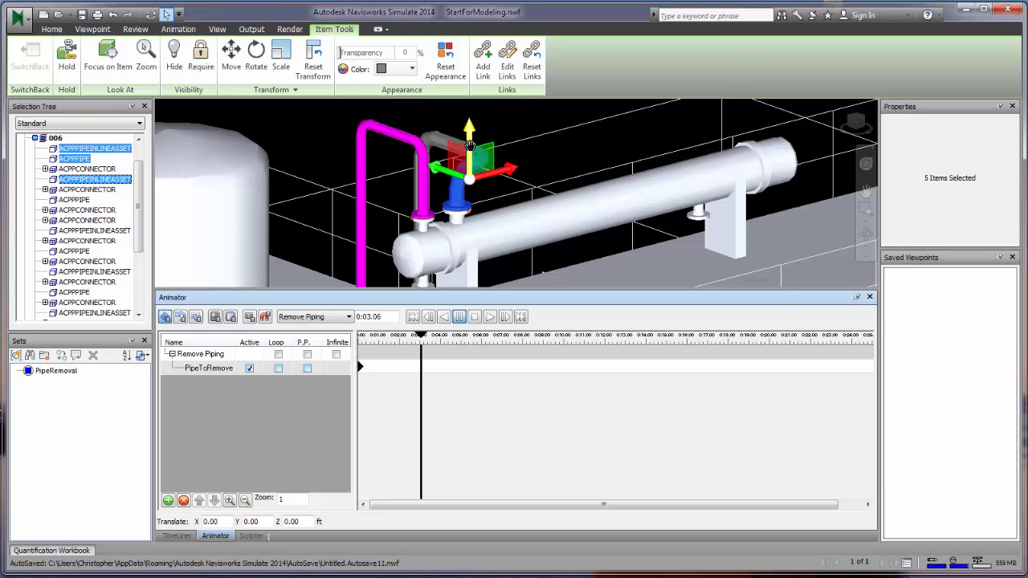
- Raise the pipe section 4.23 ft along Z, capture a keyframe at 0:03.06, and advance to 0:06.06
drag(469, 144, 488, 32)
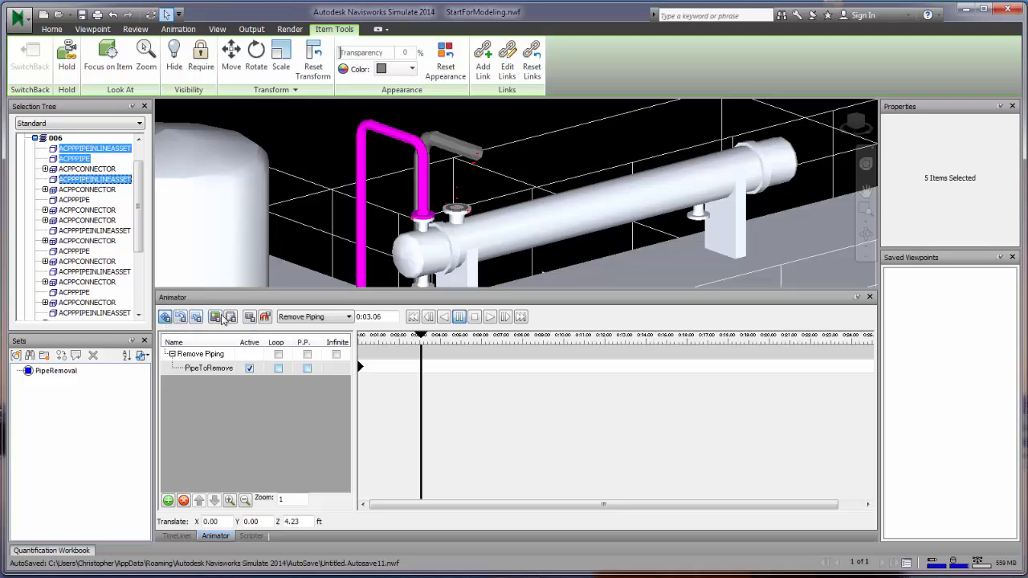
click(250, 317)
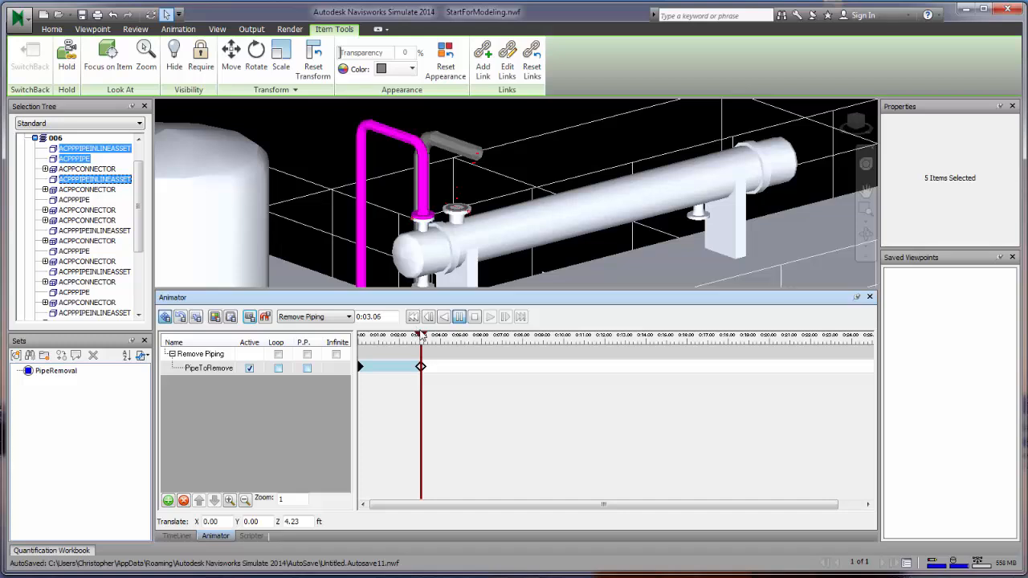
drag(423, 337, 484, 338)
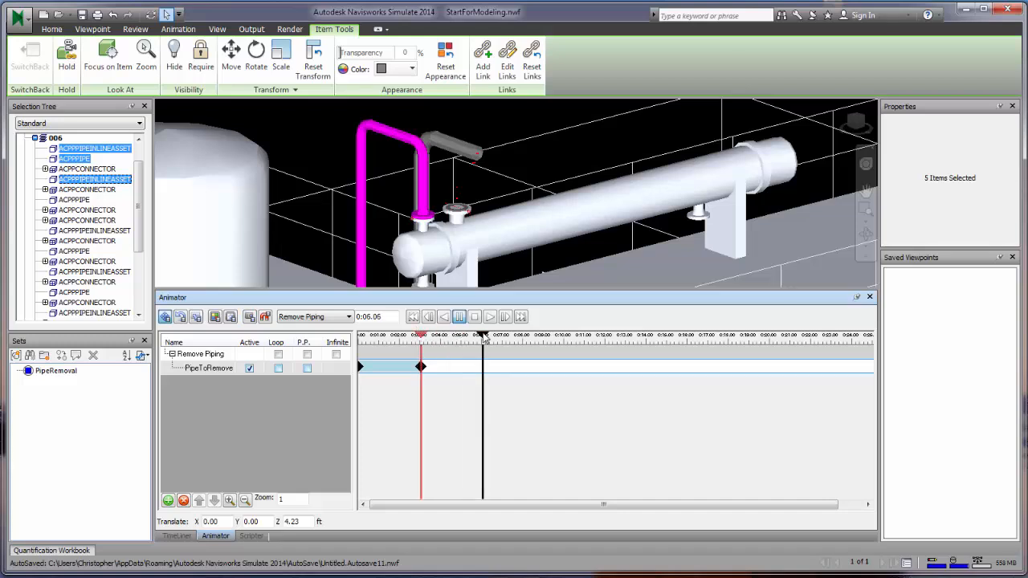
click(530, 144)
scroll(494, 233, down, 5)
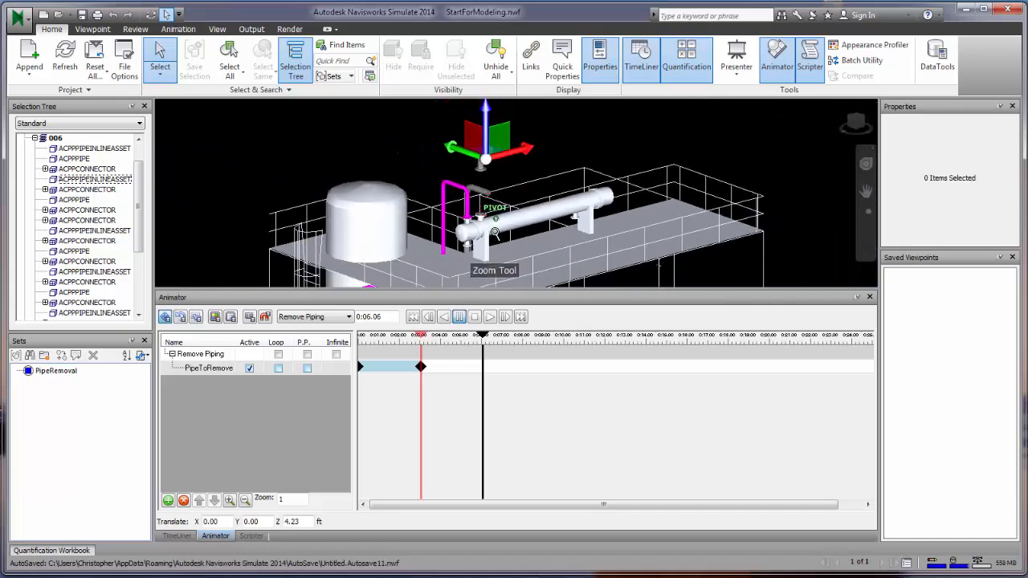
- Tilt the pipe section around the Y axis and capture a keyframe at 0:06.06
scroll(494, 232, down, 2)
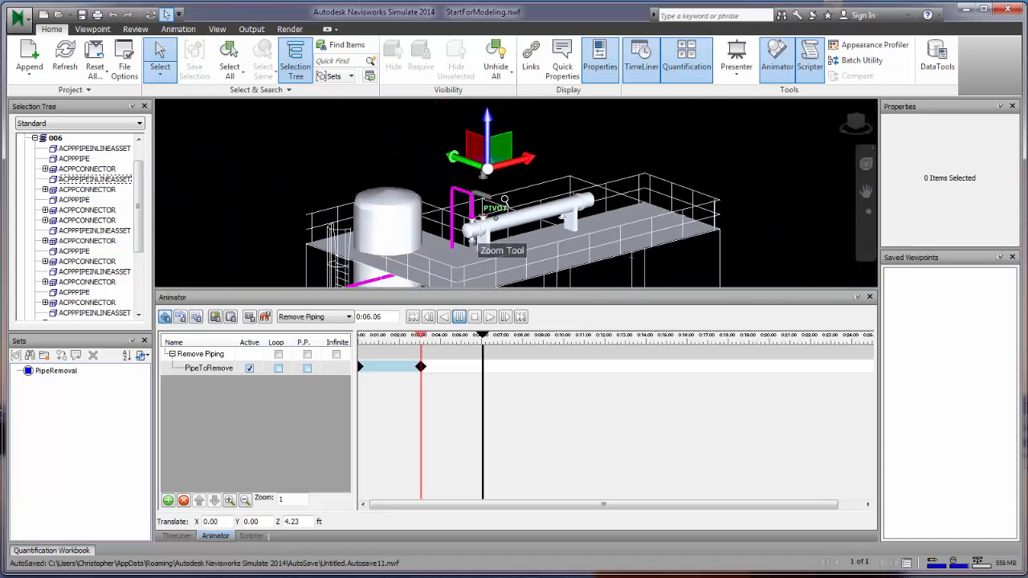
click(180, 317)
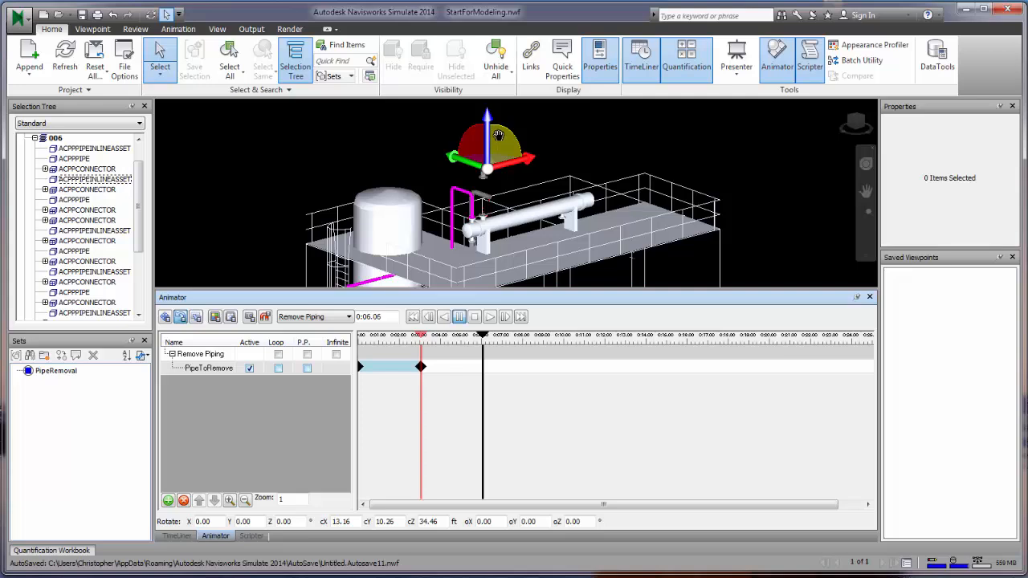
drag(498, 135, 447, 217)
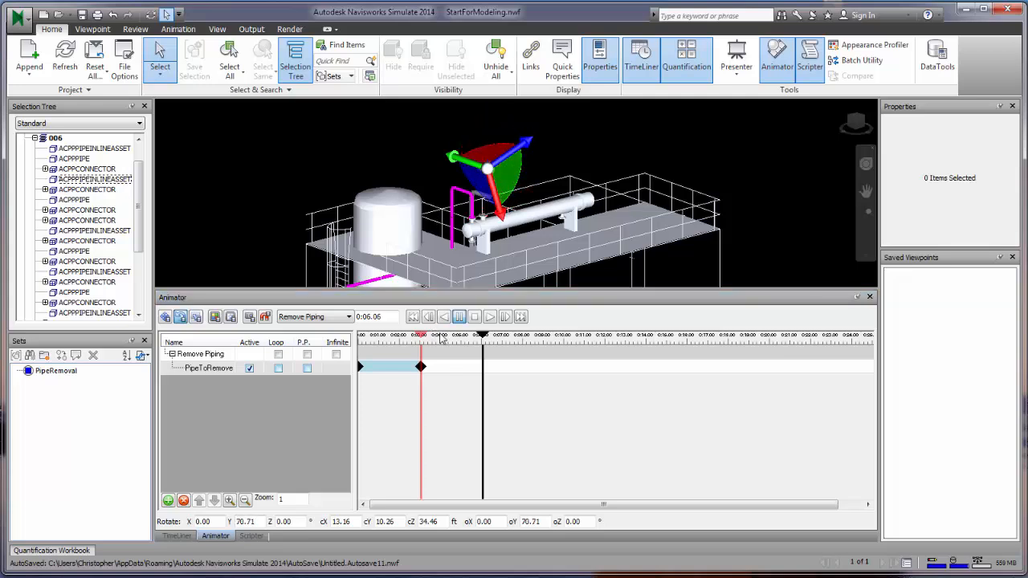
click(249, 318)
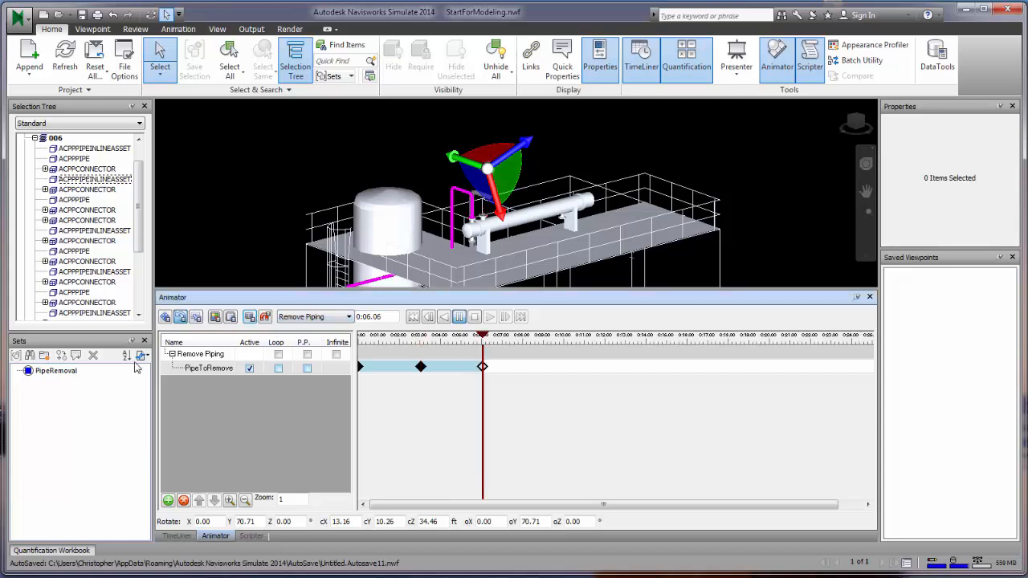
- Lift the pipe to Z 48.06 ft, capture a keyframe at 0:08.38, then rewind to the start
click(165, 317)
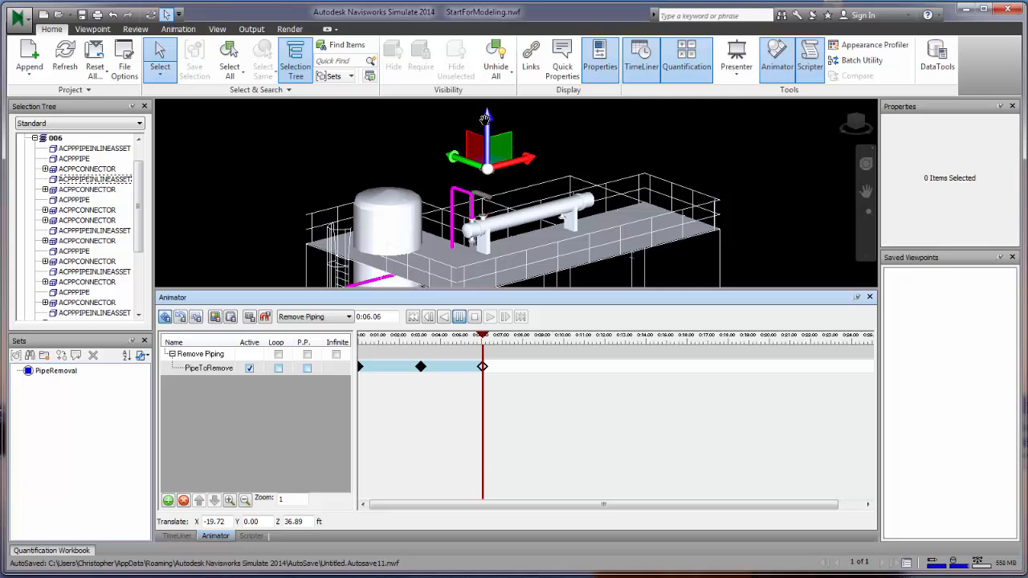
drag(487, 117, 506, 30)
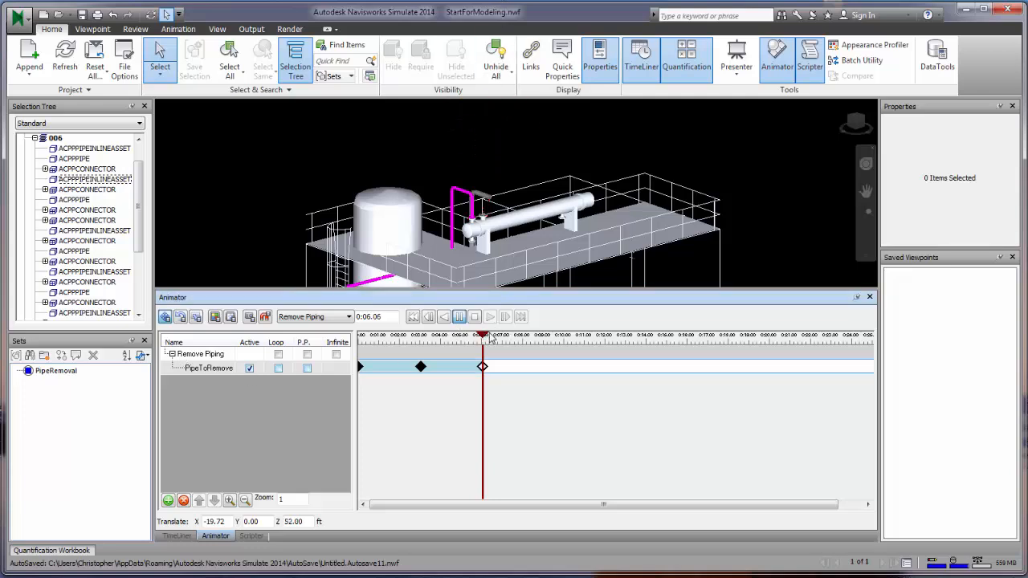
drag(485, 338, 530, 337)
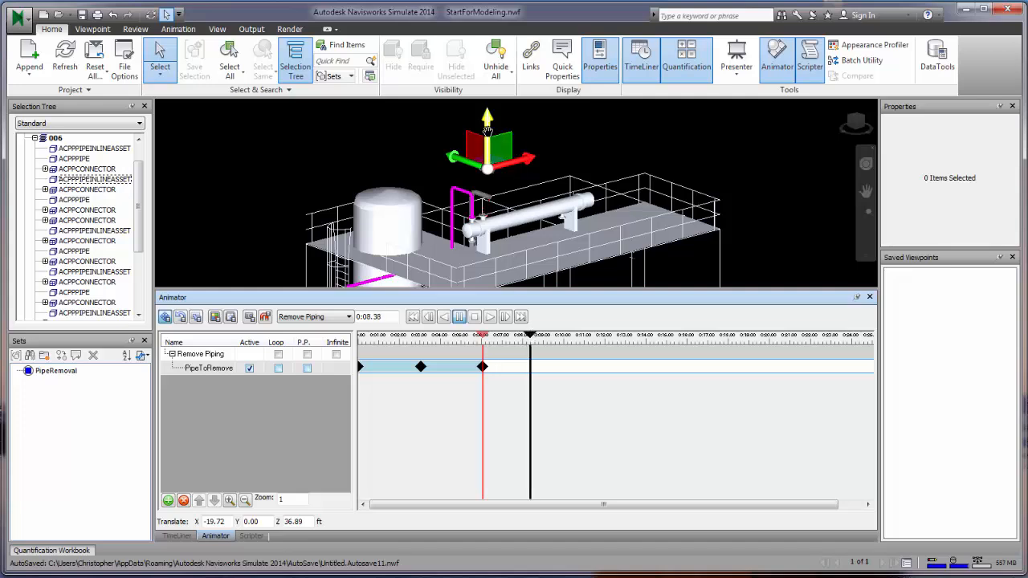
drag(501, 137, 495, 42)
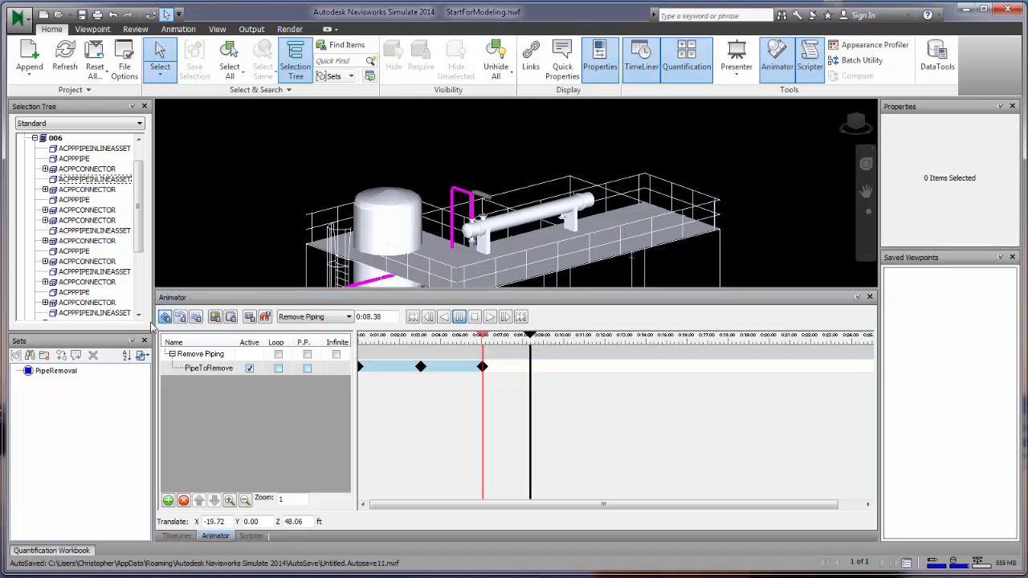
click(250, 317)
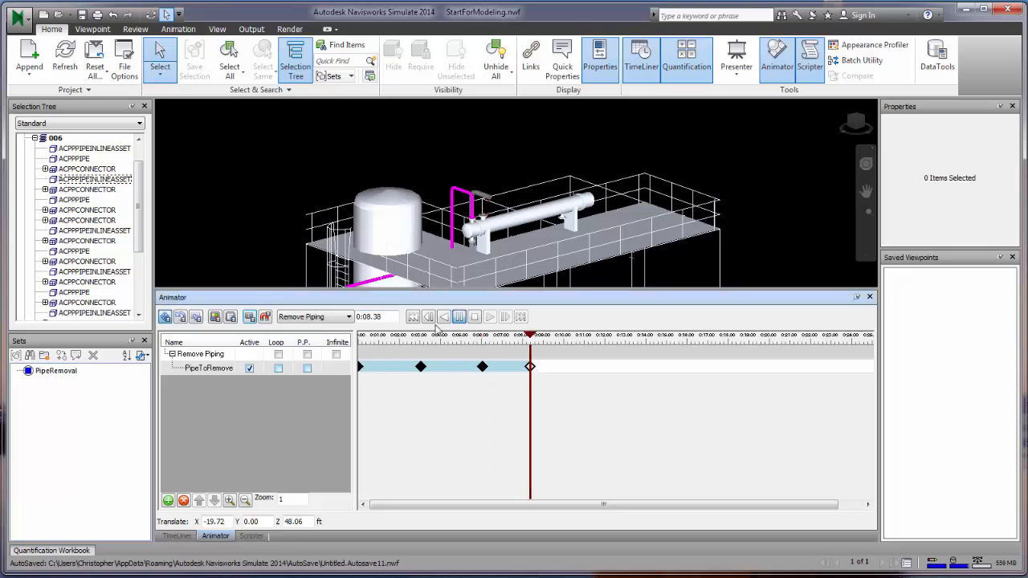
drag(530, 335, 360, 341)
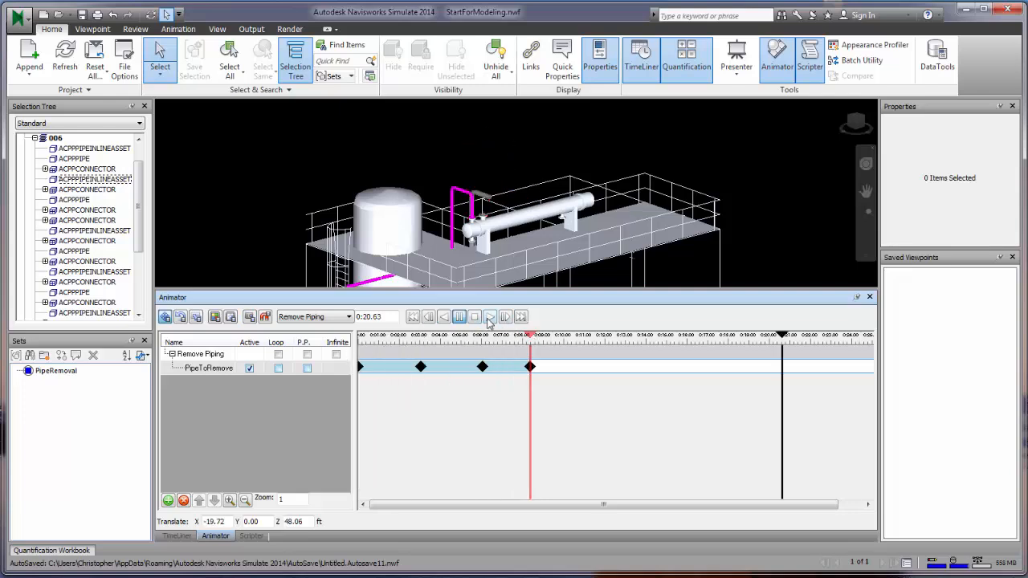
- Preview the pipe animation, enable P.P. on PipeToRemove, and replay it through to 0:16.75
click(489, 318)
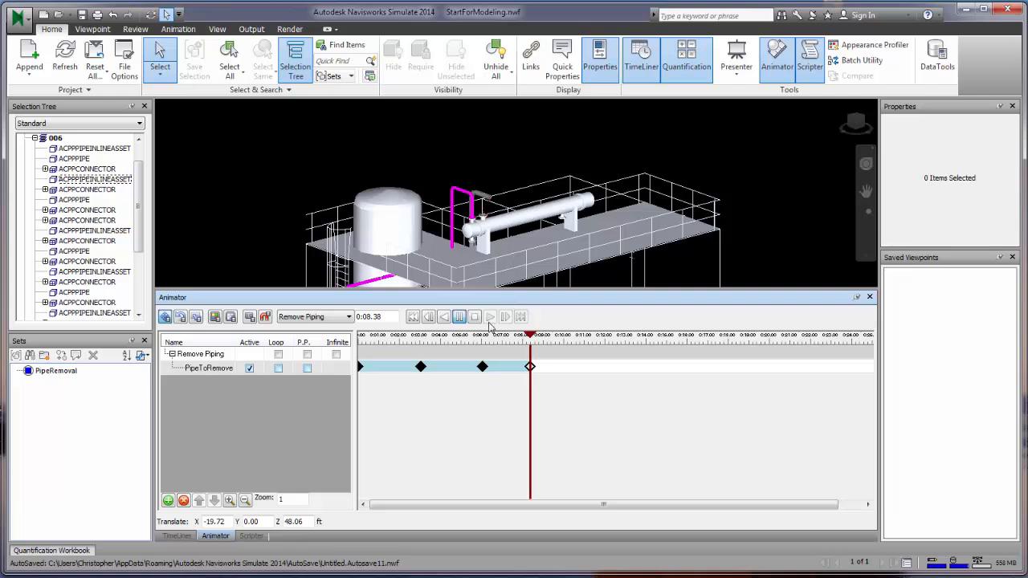
drag(530, 338, 361, 340)
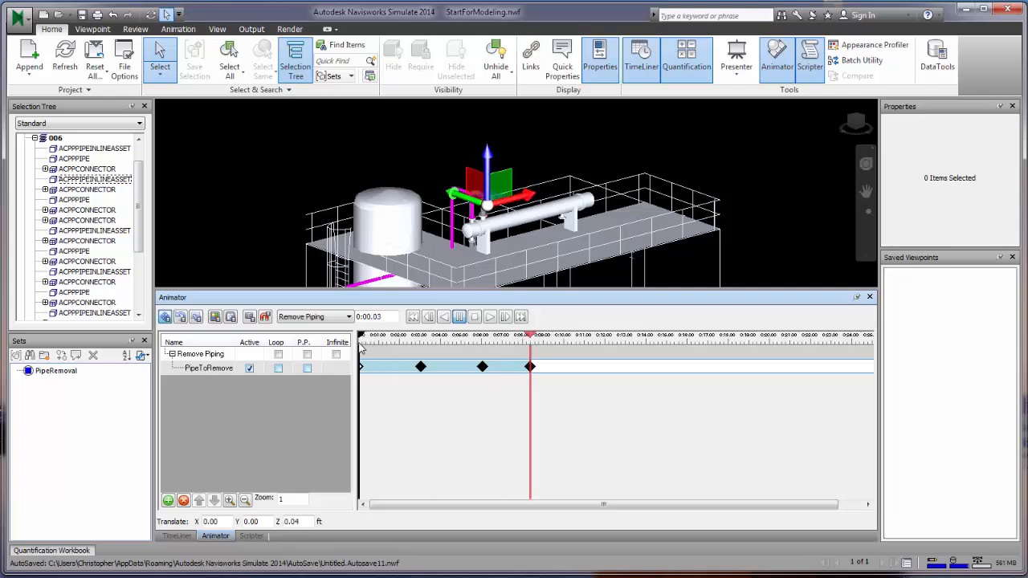
click(489, 318)
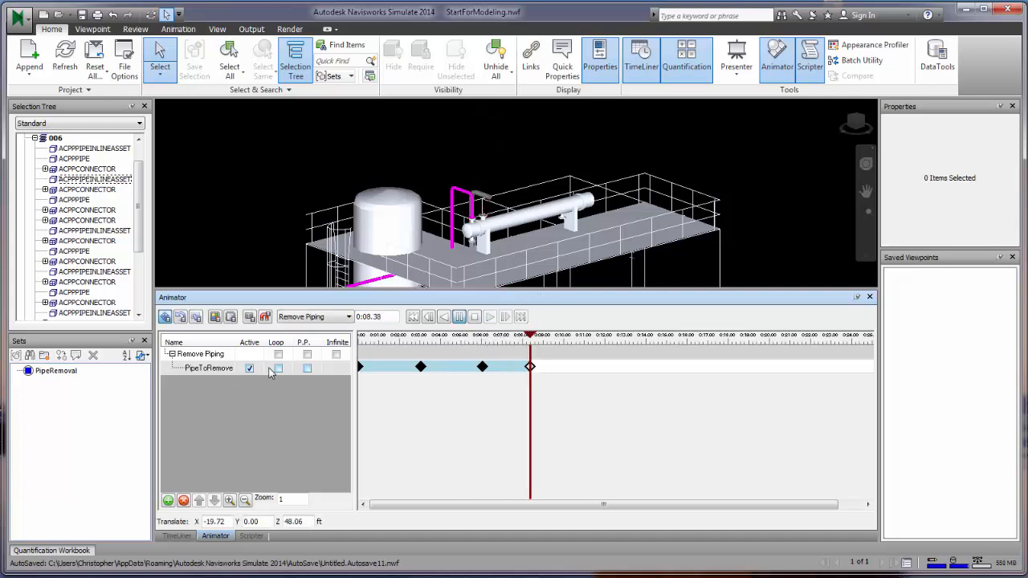
click(307, 368)
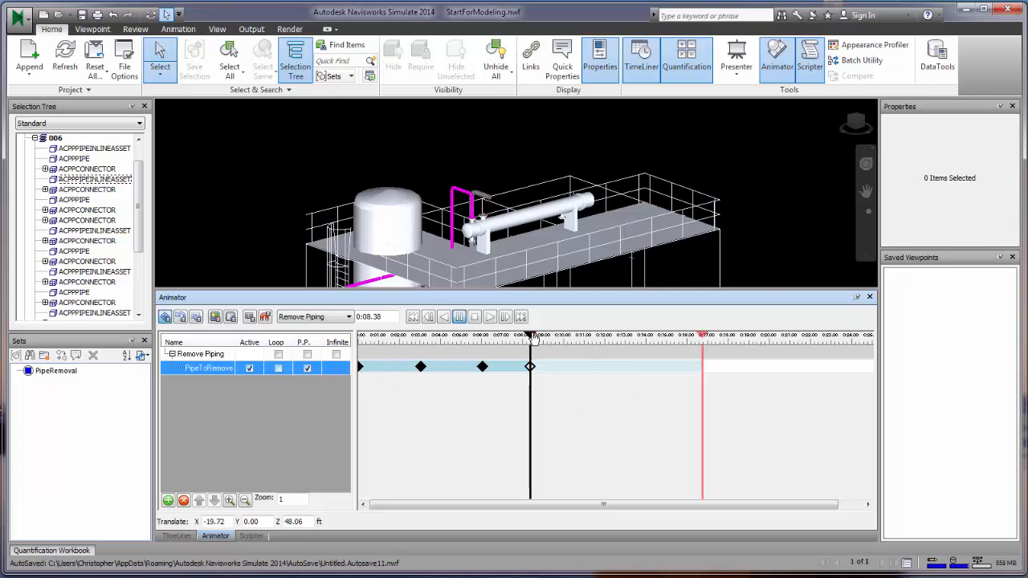
click(413, 316)
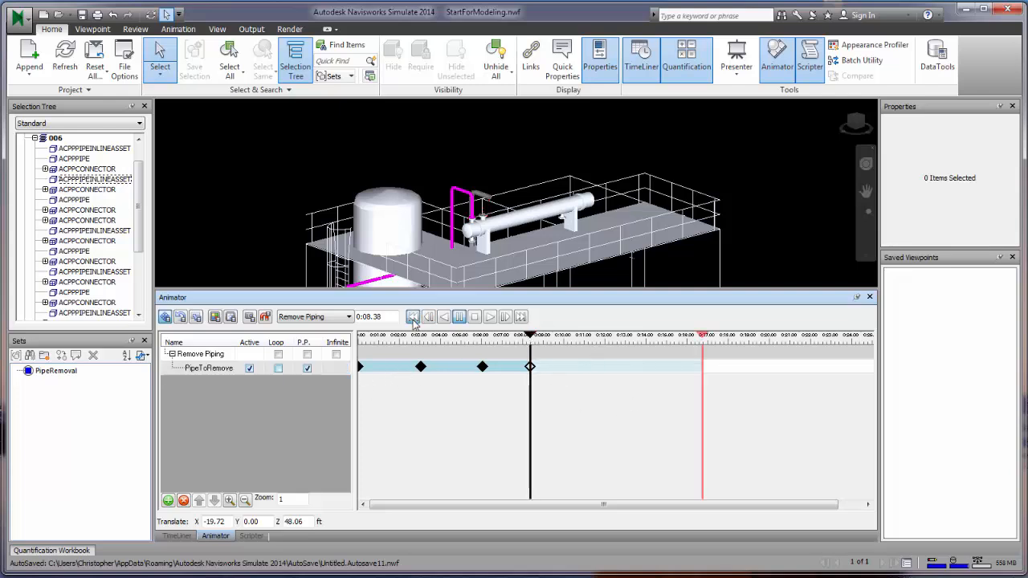
click(491, 318)
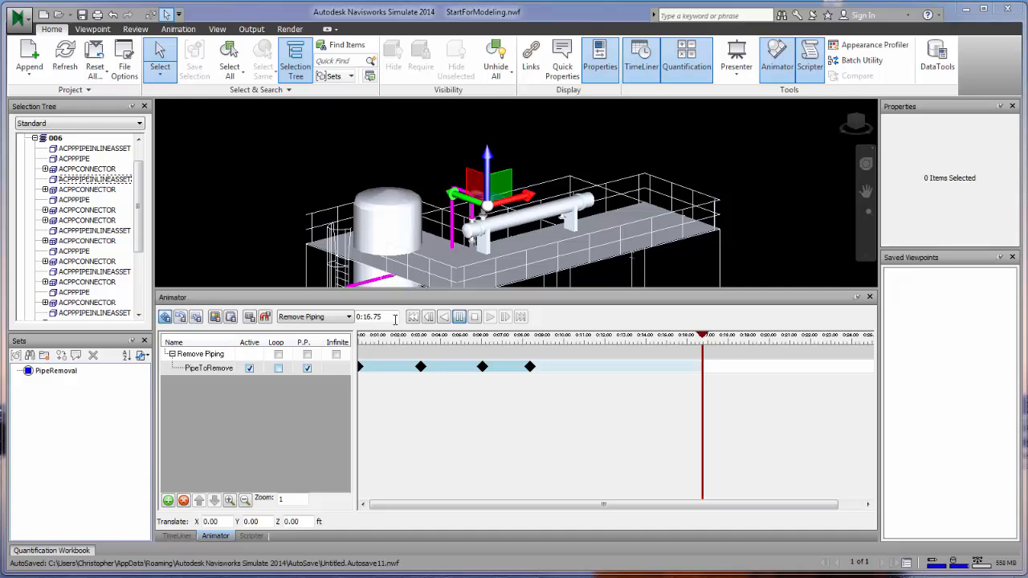
- Select the horizontal pipe and add it to Remove Piping as a new animation set named Tank
right_click(202, 374)
right_click(190, 367)
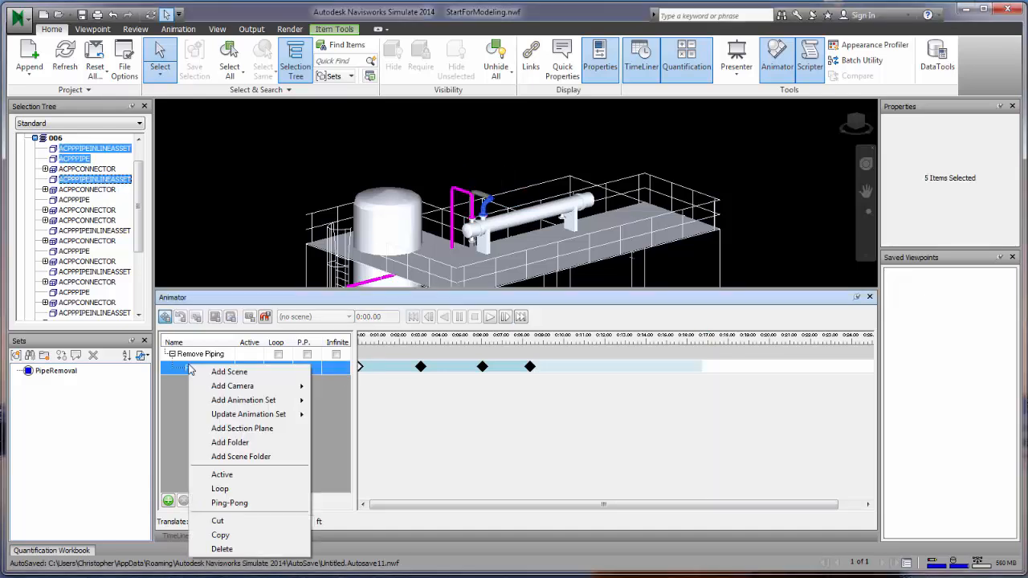
click(536, 166)
click(525, 221)
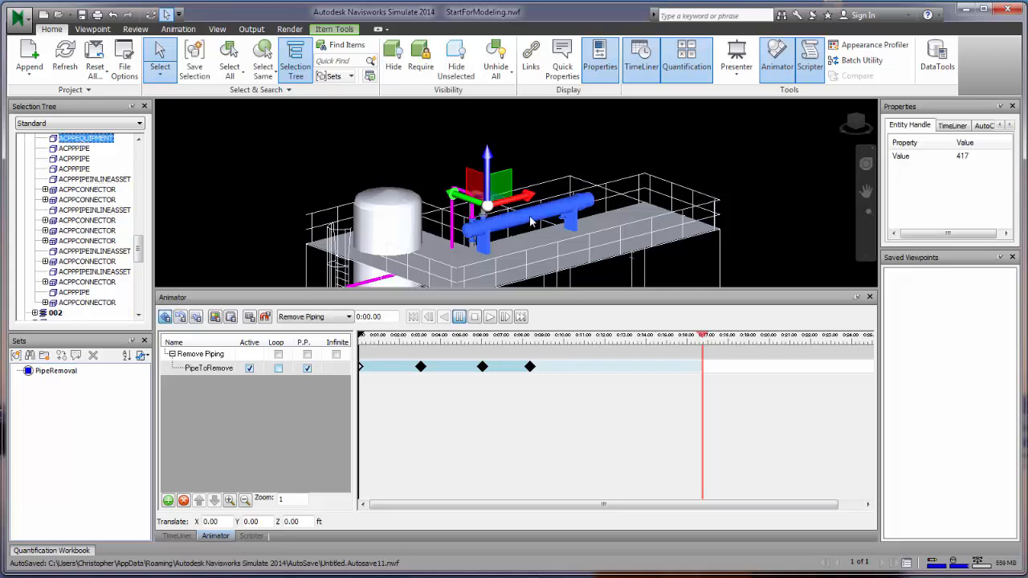
right_click(202, 356)
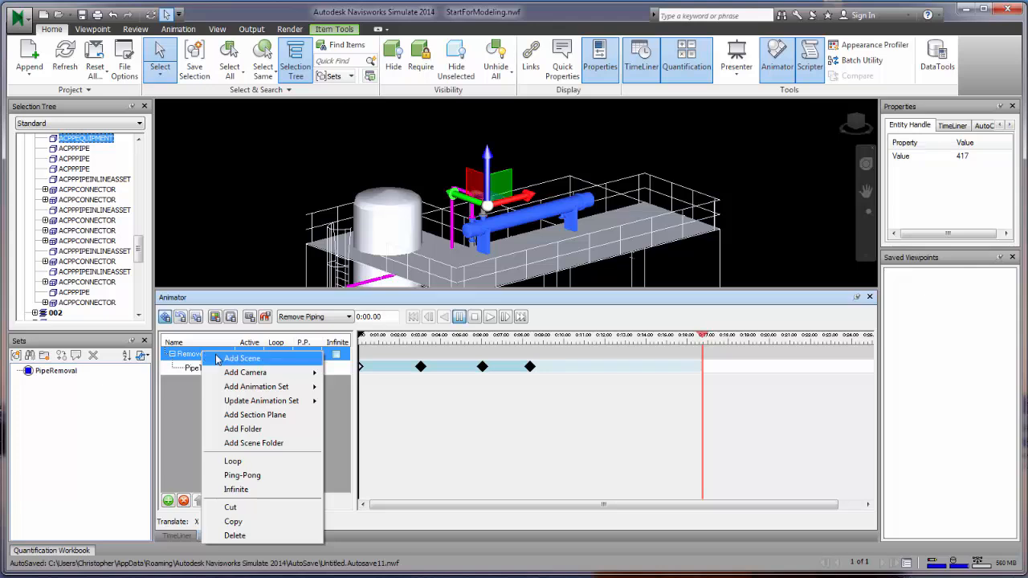
mouse_move(281, 390)
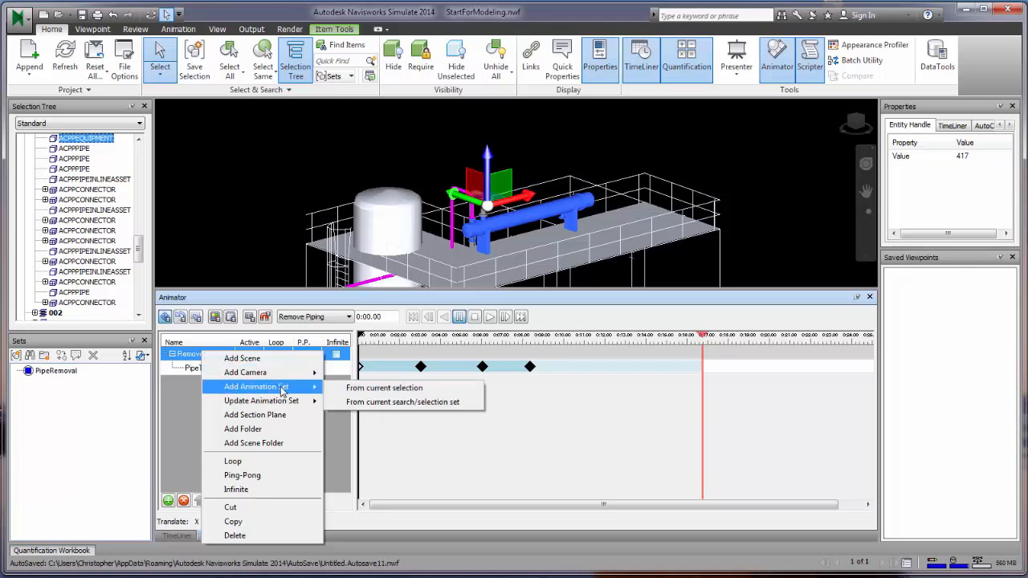
click(342, 390)
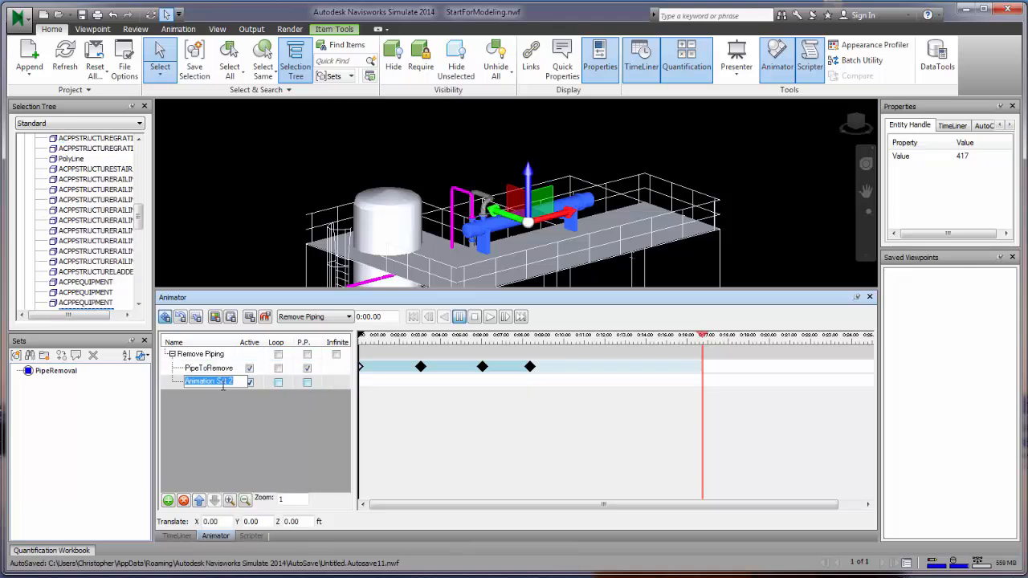
text(Tank)
key(Return)
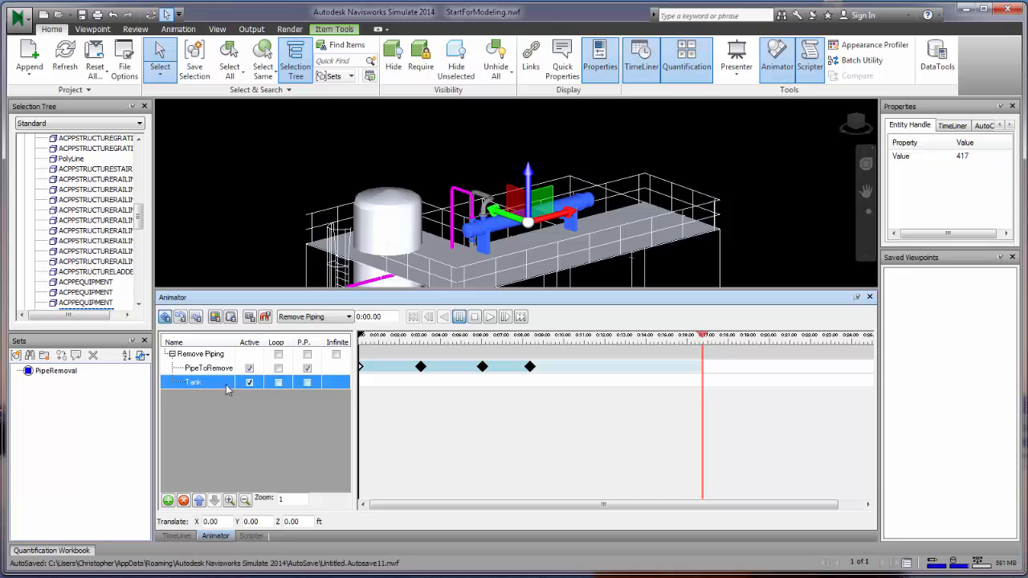
- Select the Tank set and capture its starting keyframe at 0:01.84
click(191, 357)
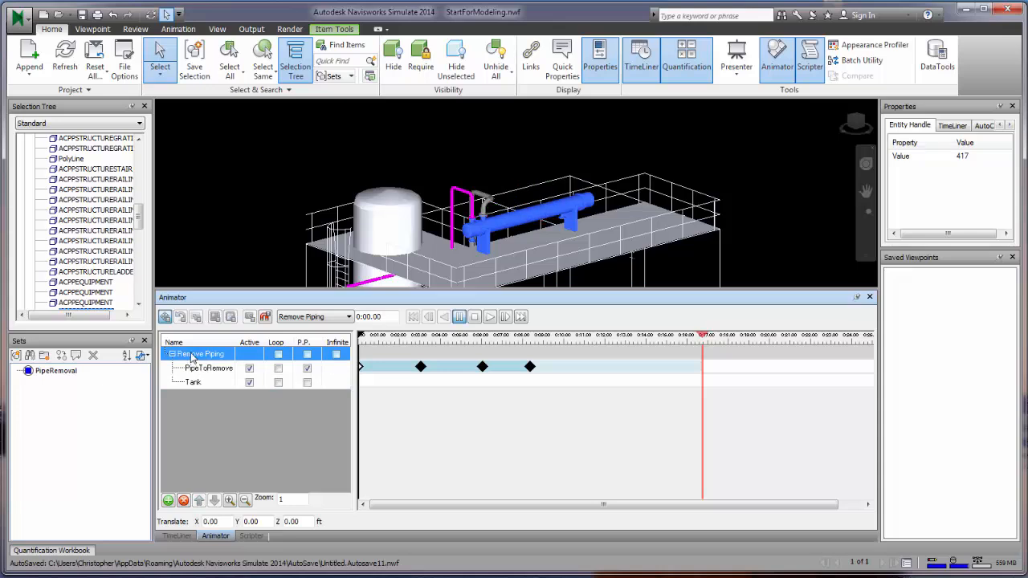
click(193, 383)
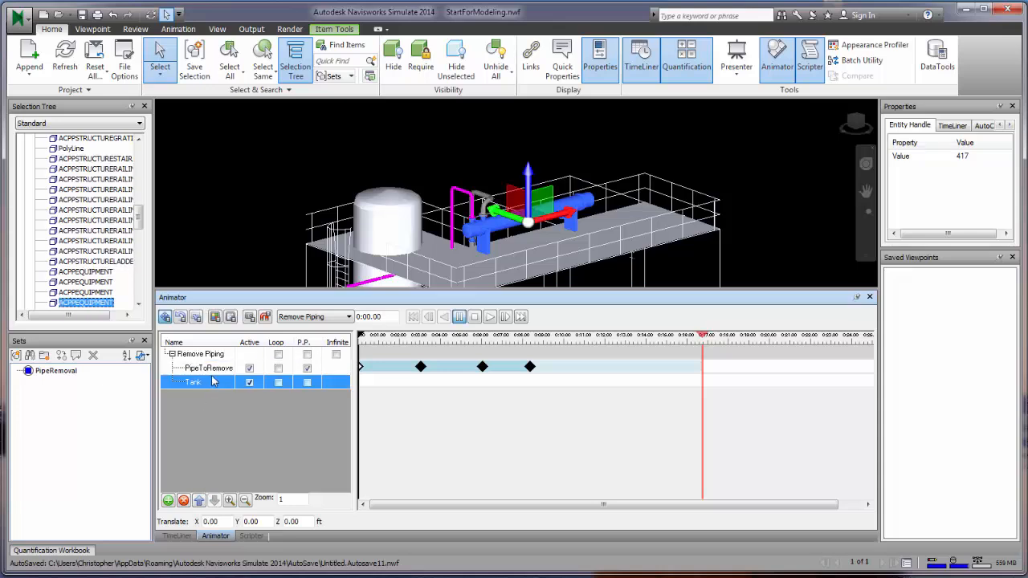
click(194, 382)
click(179, 395)
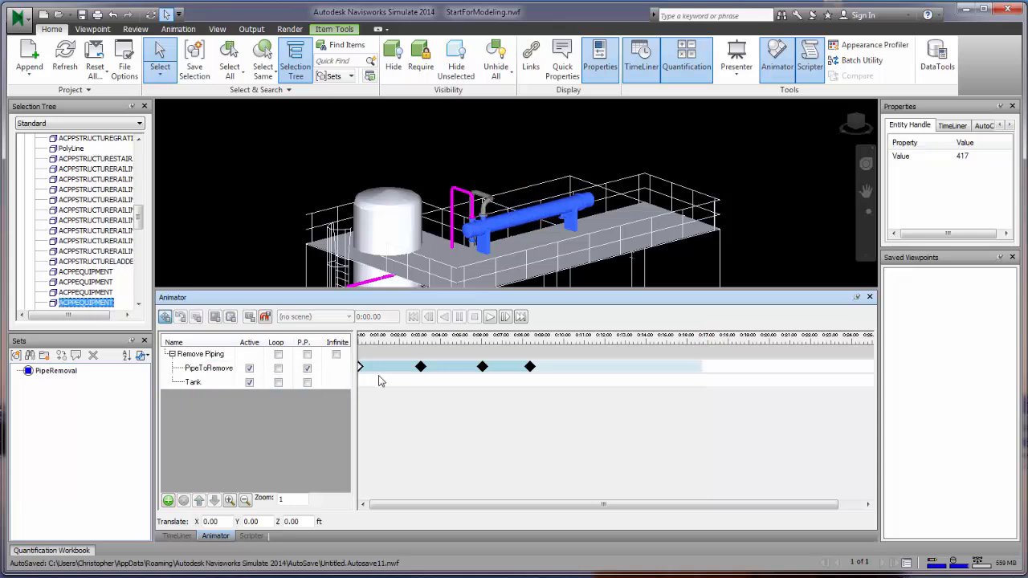
click(186, 383)
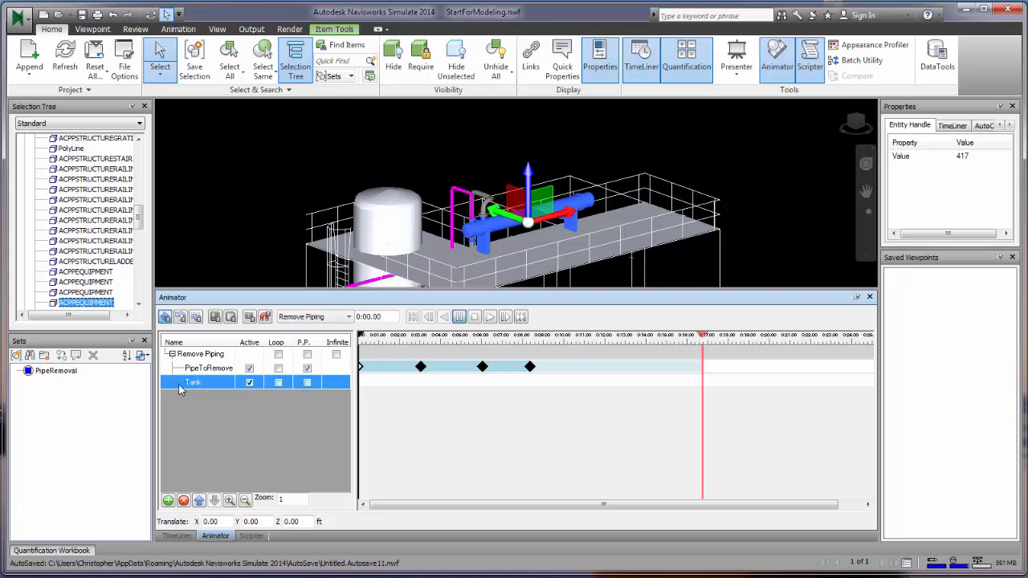
drag(361, 337, 395, 341)
drag(398, 342, 399, 344)
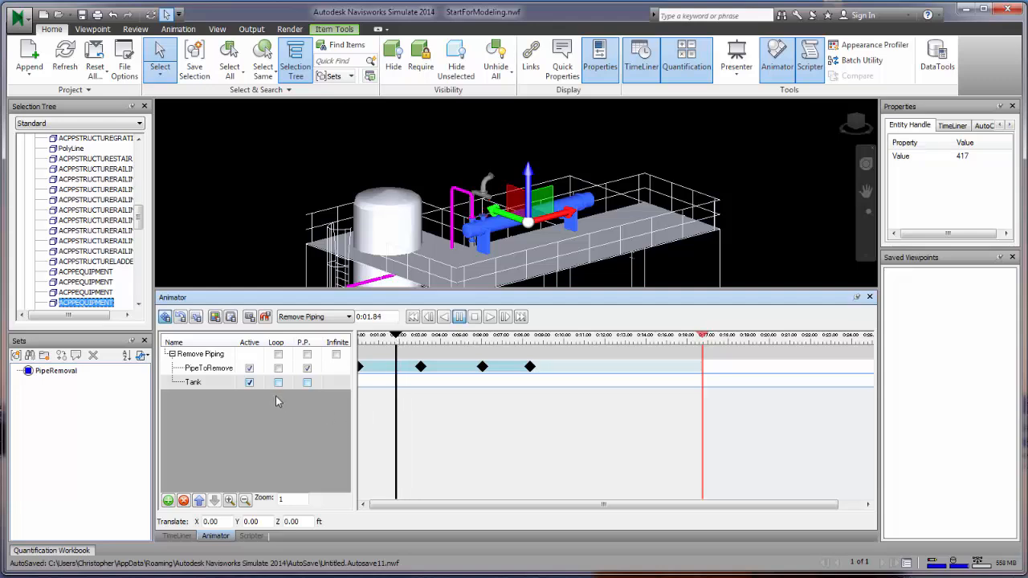
click(250, 317)
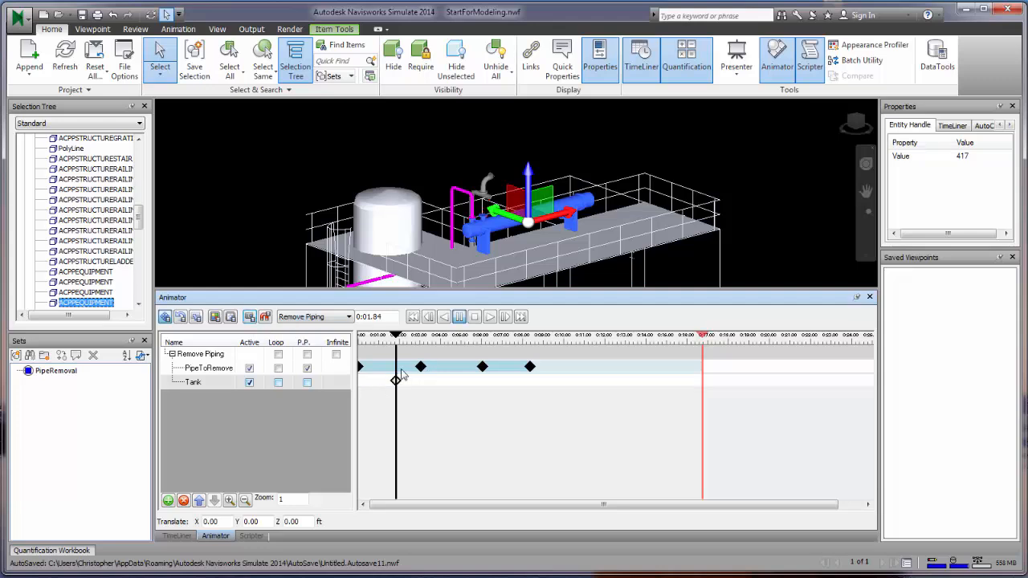
- Lift the tank 13.36 ft and capture a second keyframe at 0:05.25
drag(529, 185, 534, 50)
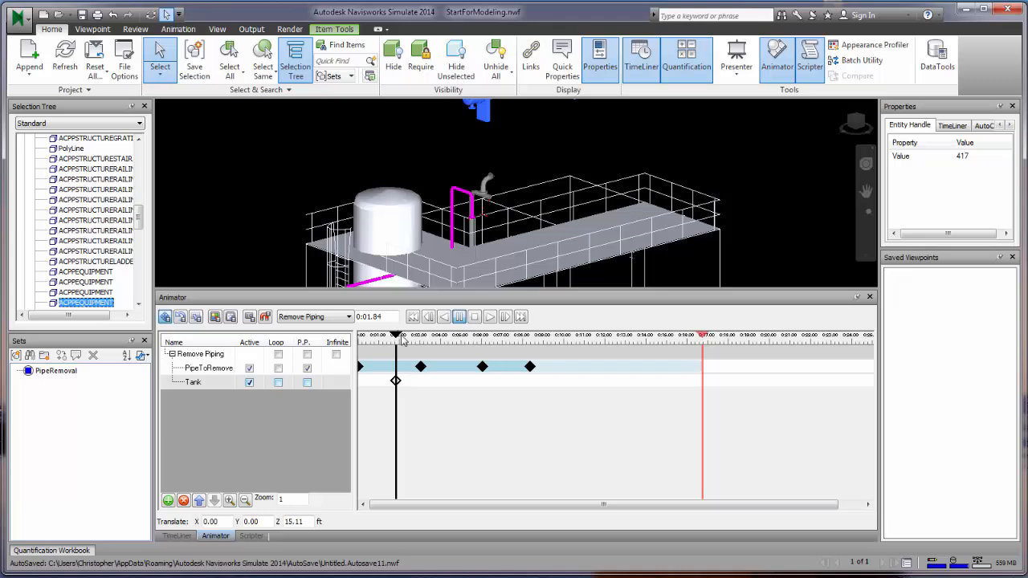
drag(403, 336, 466, 335)
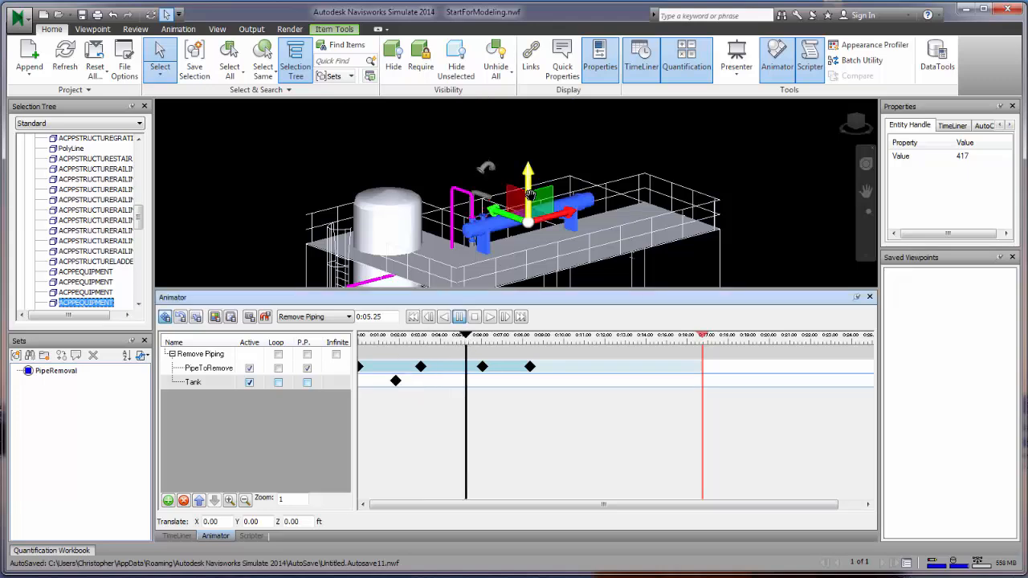
drag(530, 194, 527, 80)
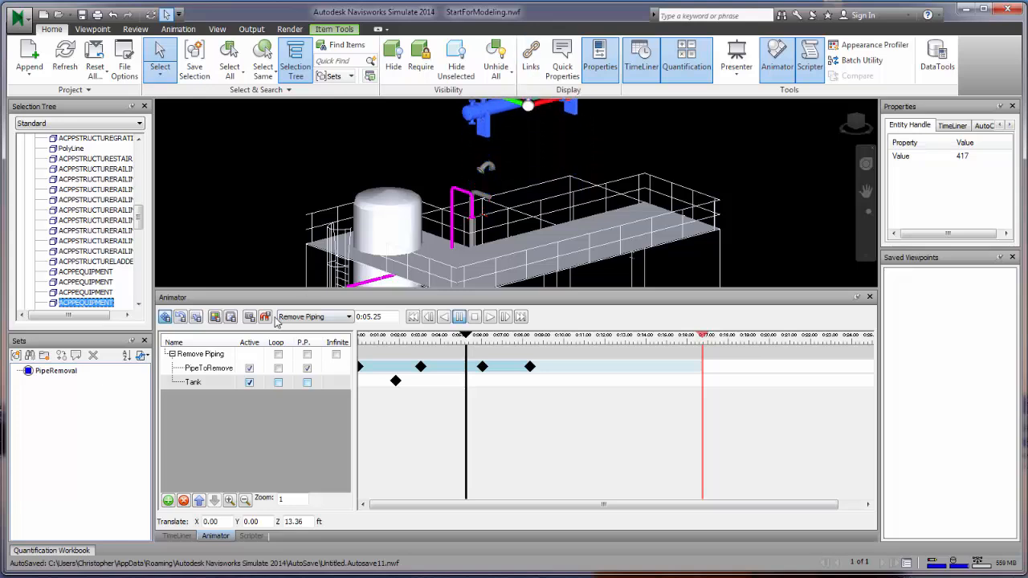
click(249, 316)
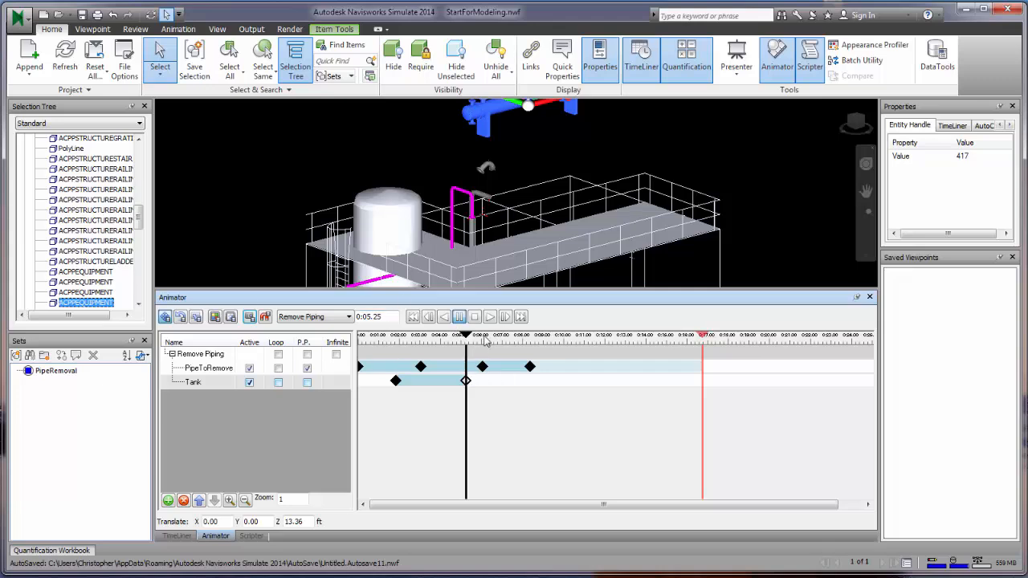
- Play and stop the Remove Piping scene preview, then clear the scene selection
click(489, 317)
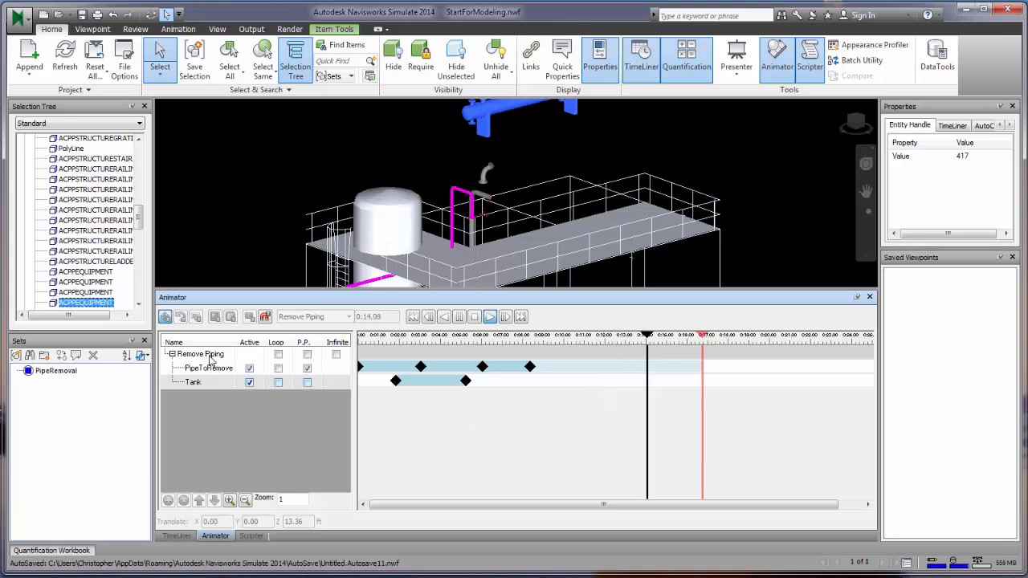
click(482, 318)
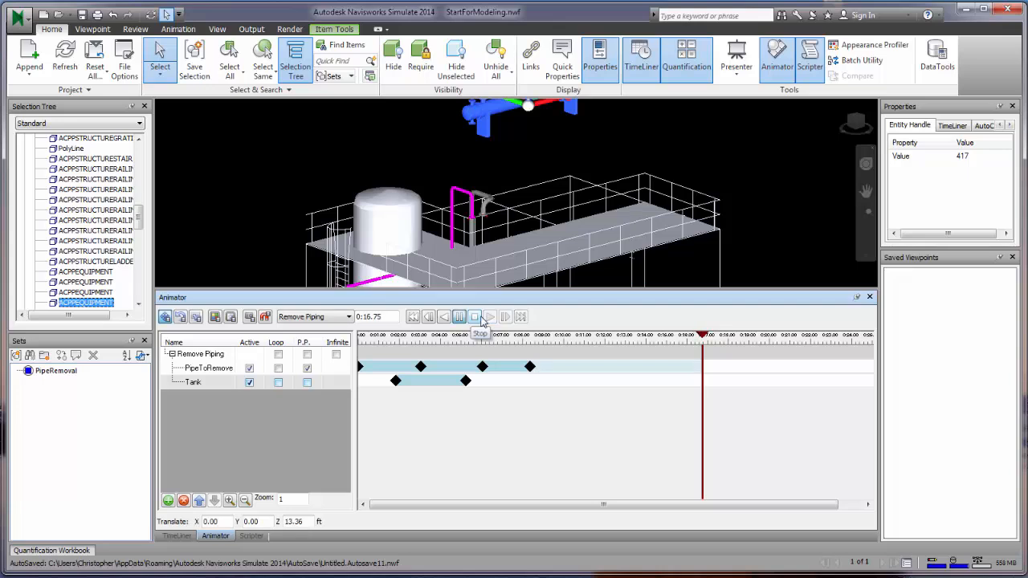
click(348, 317)
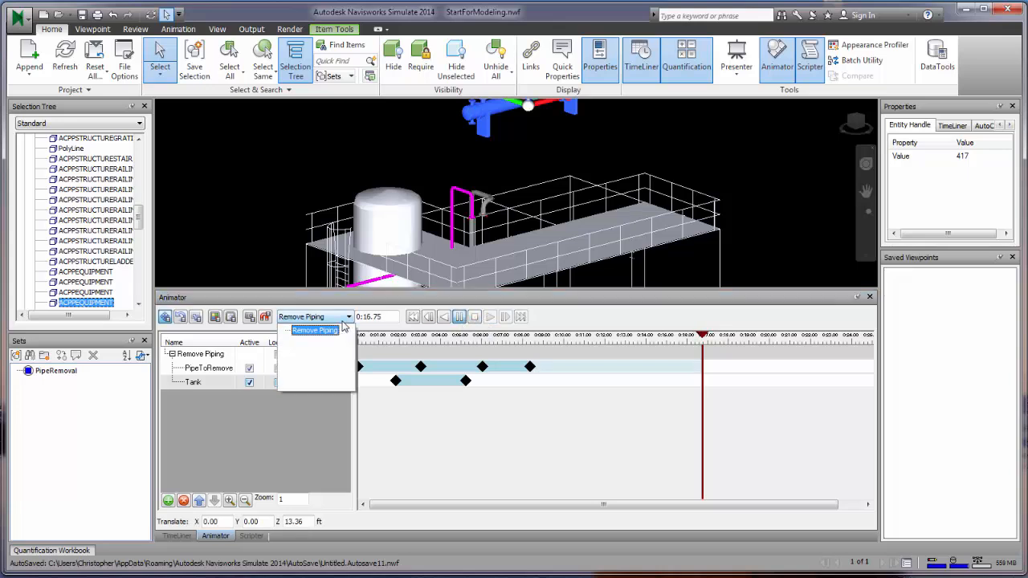
click(346, 324)
click(294, 432)
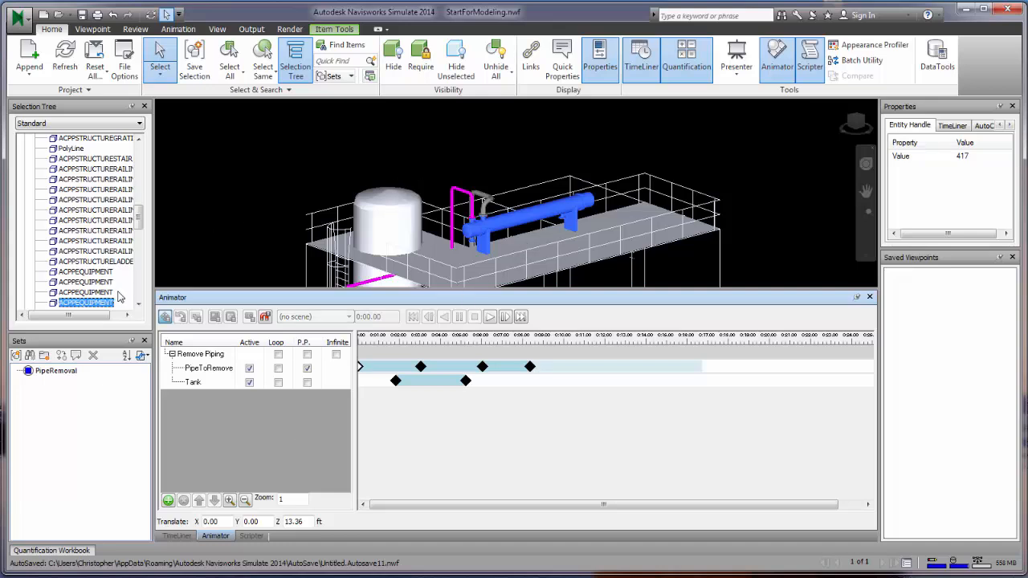
- Set the Remove Reboiler task's Animation to Remove Piping
click(177, 535)
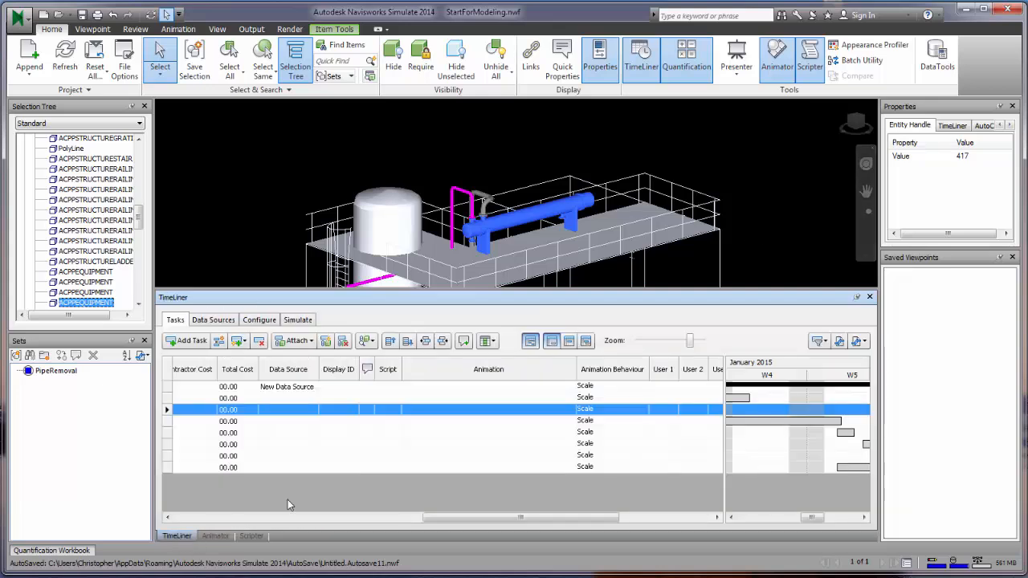
click(554, 416)
click(547, 415)
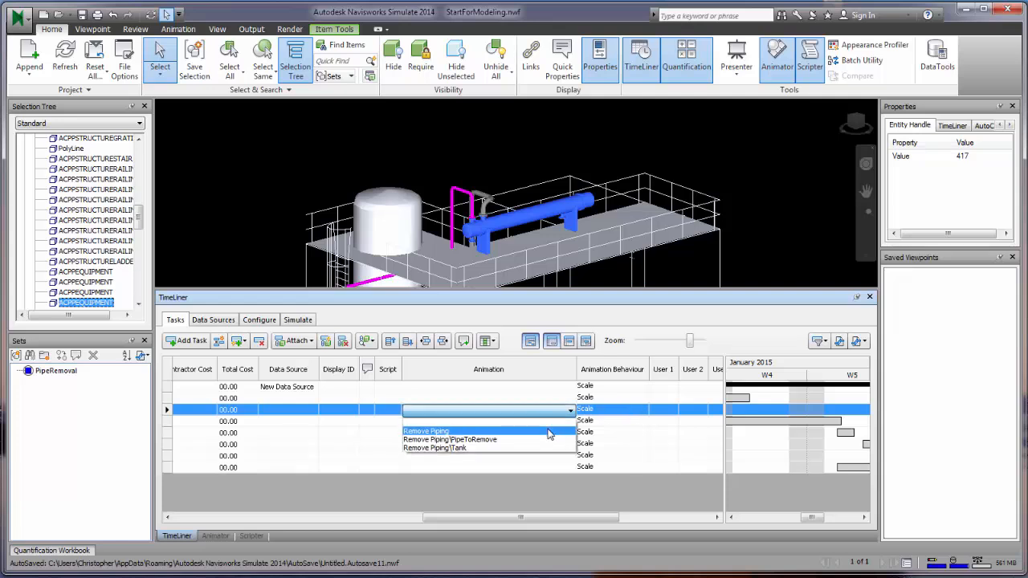
click(478, 439)
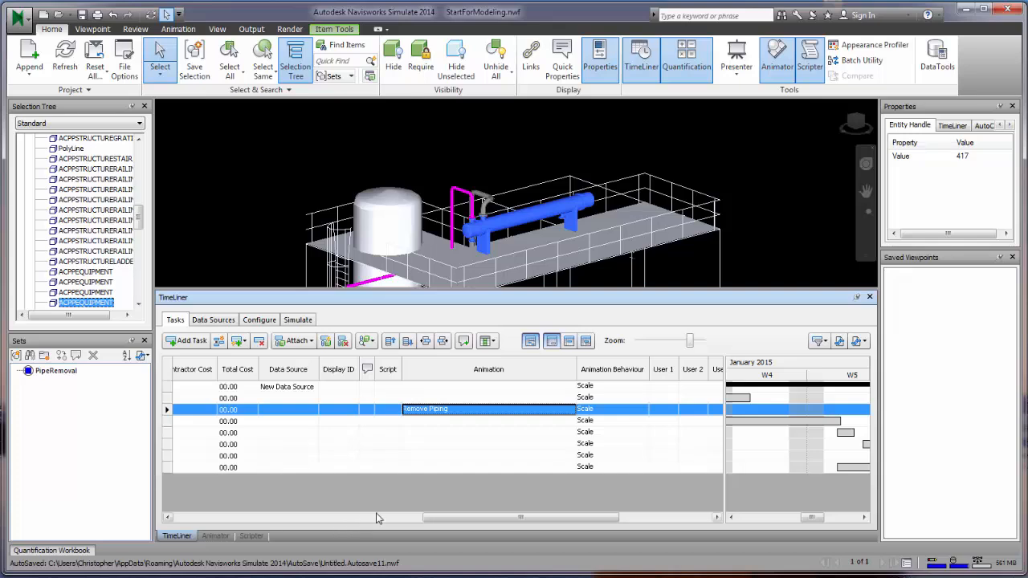
- Zoom and pan to the reboiler, check the Simulate tab, then select the reboiler
drag(448, 520, 200, 520)
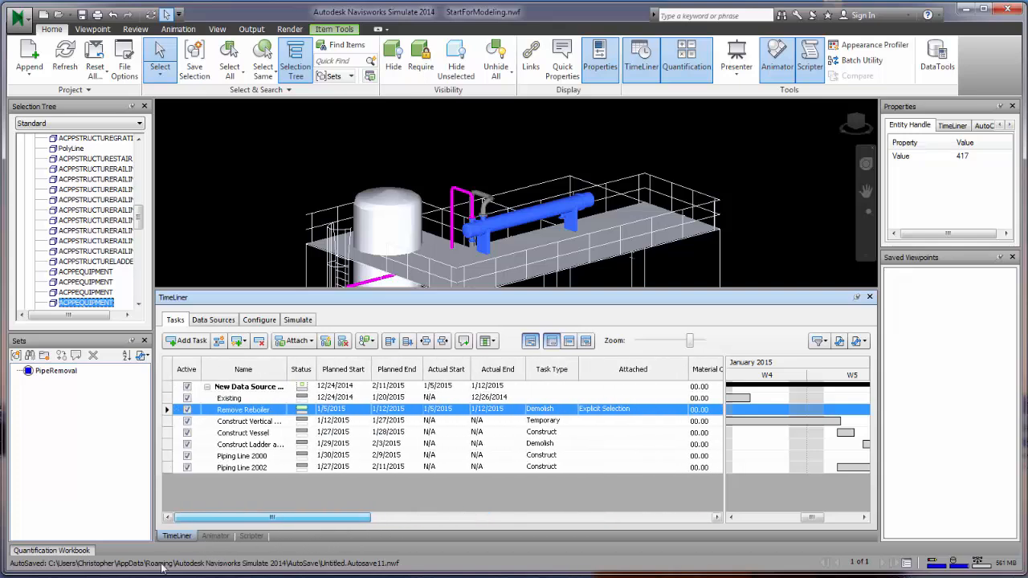
click(575, 169)
scroll(516, 239, up, 5)
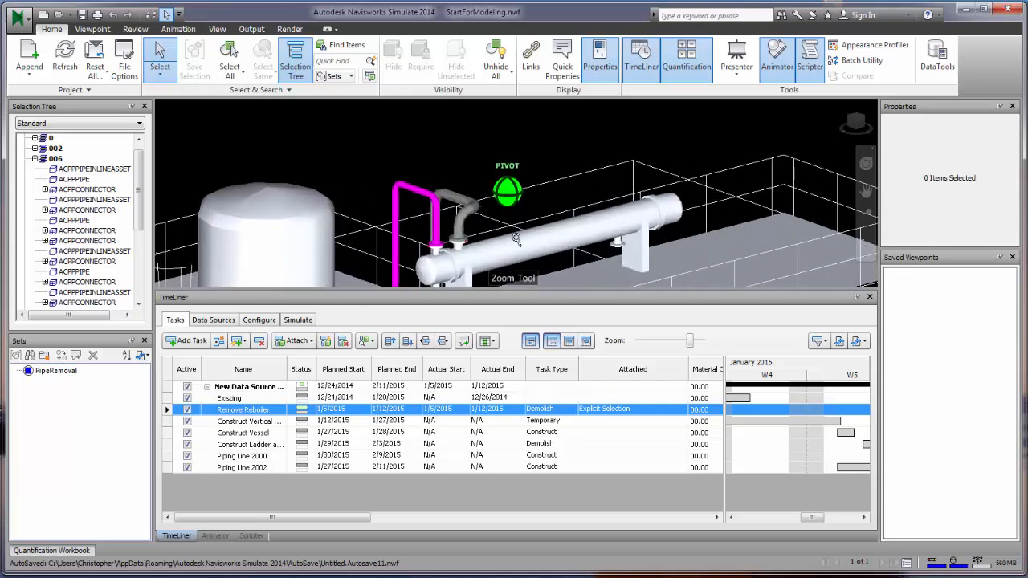
middle_drag(516, 239, 518, 197)
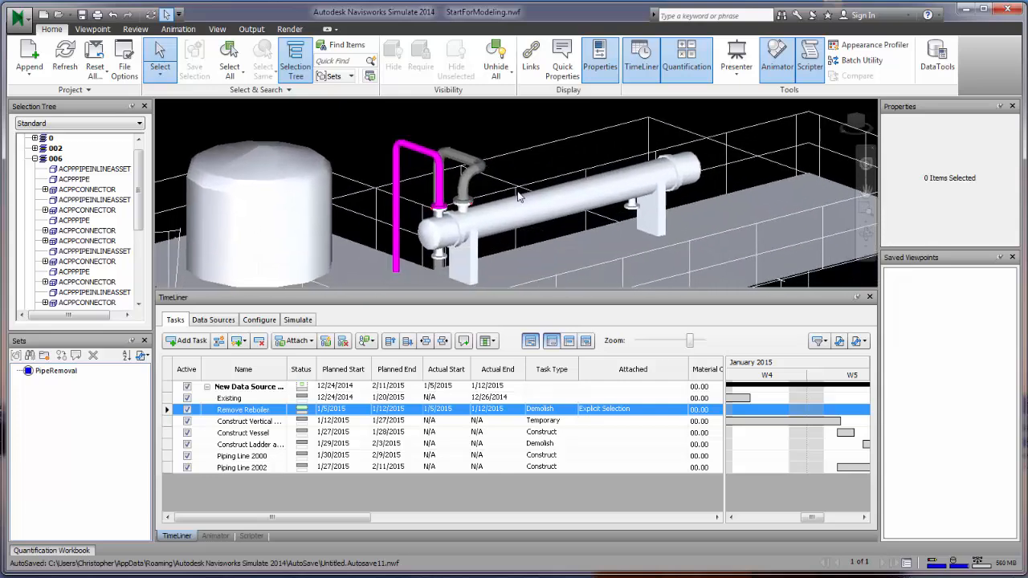
click(301, 320)
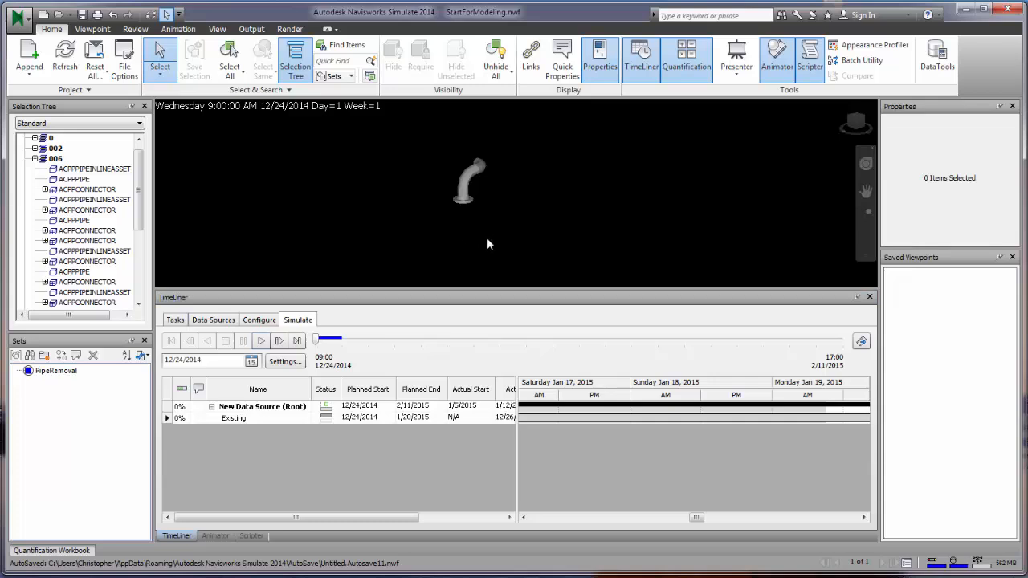
click(176, 321)
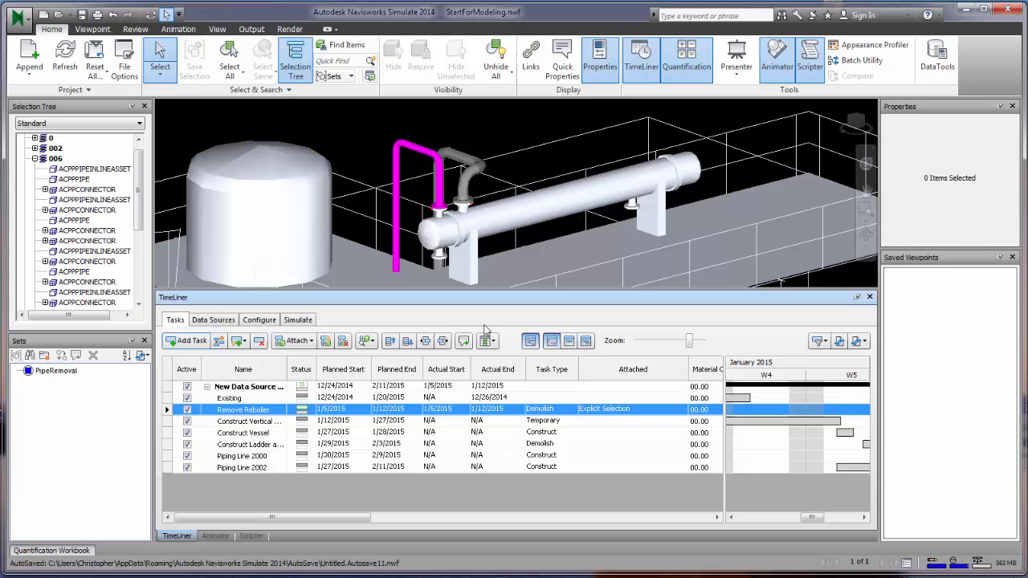
click(518, 218)
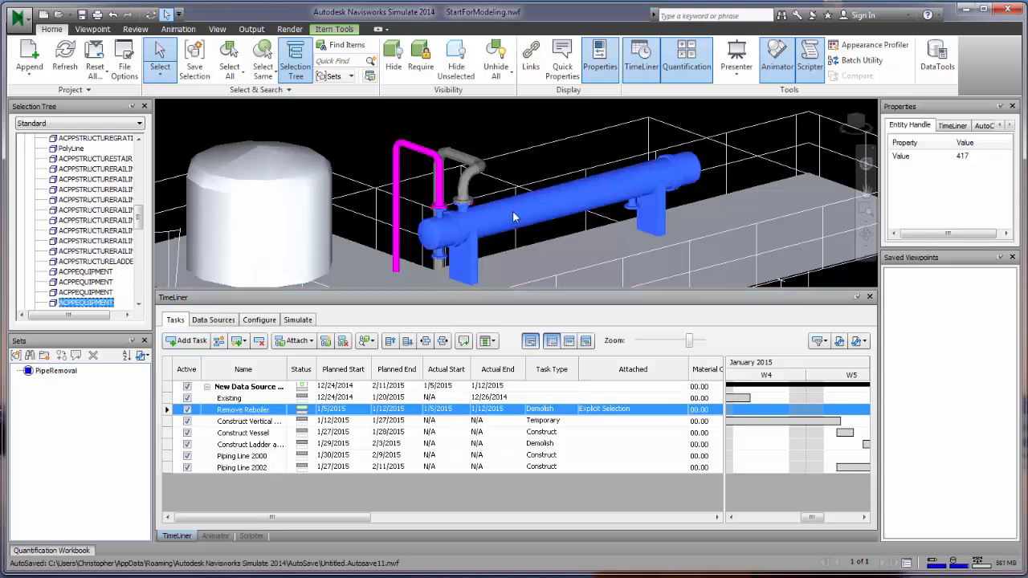
- Append the selected reboiler to the Remove Reboiler task's attached objects
right_click(466, 411)
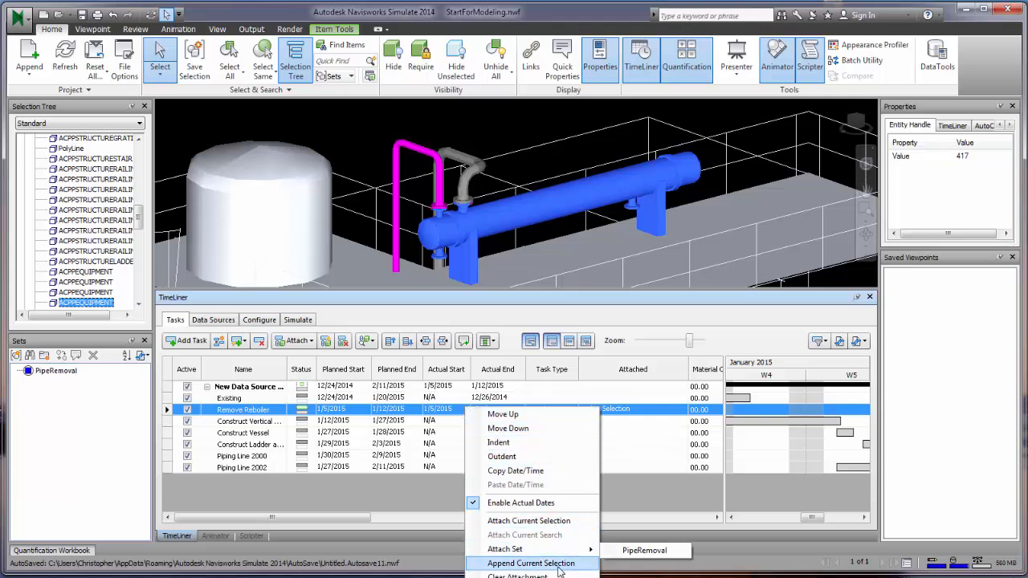
click(530, 563)
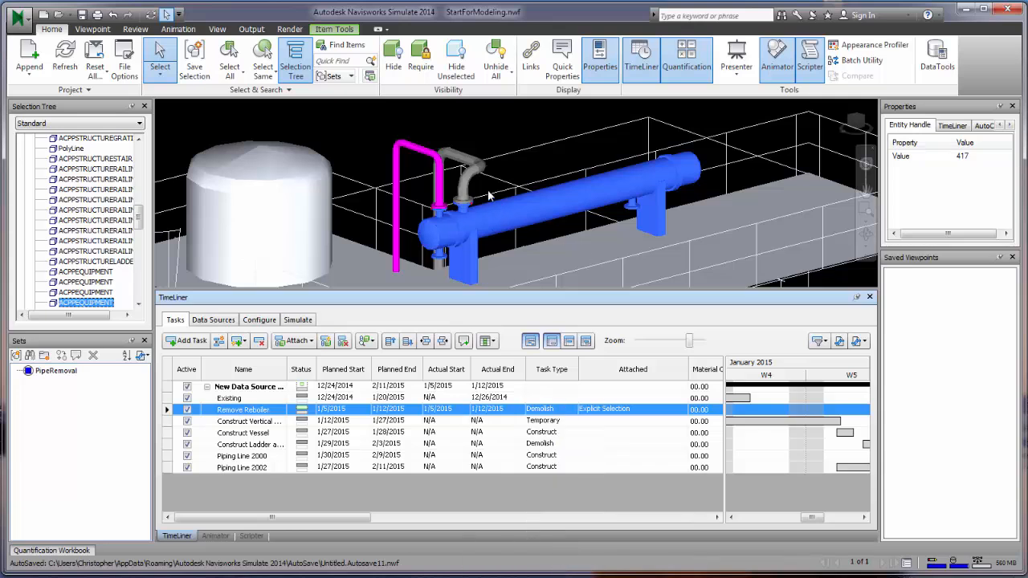
click(546, 157)
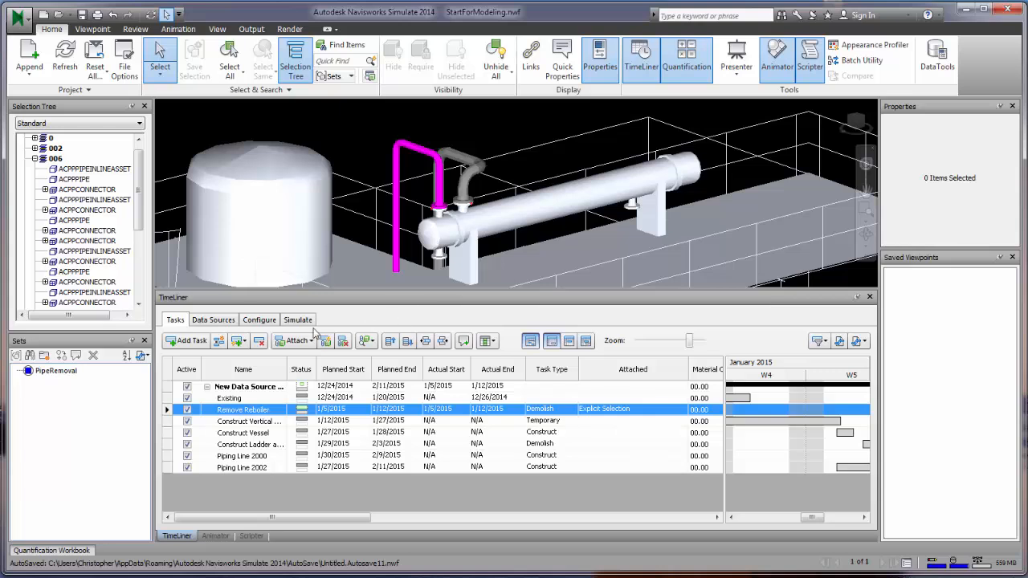
- Play the construction simulation into late January 2015, then stop and rewind
click(297, 320)
click(262, 342)
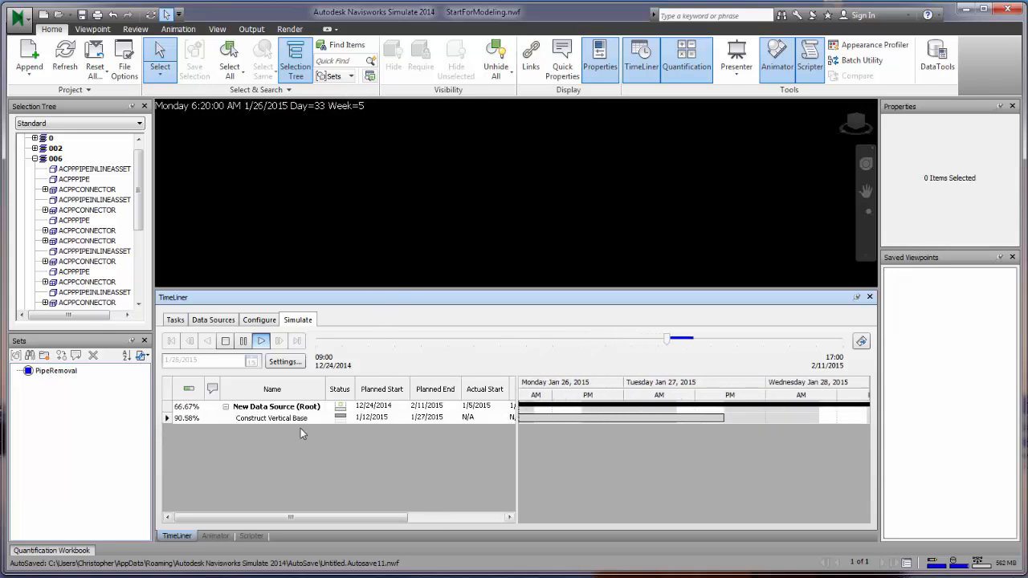
click(227, 341)
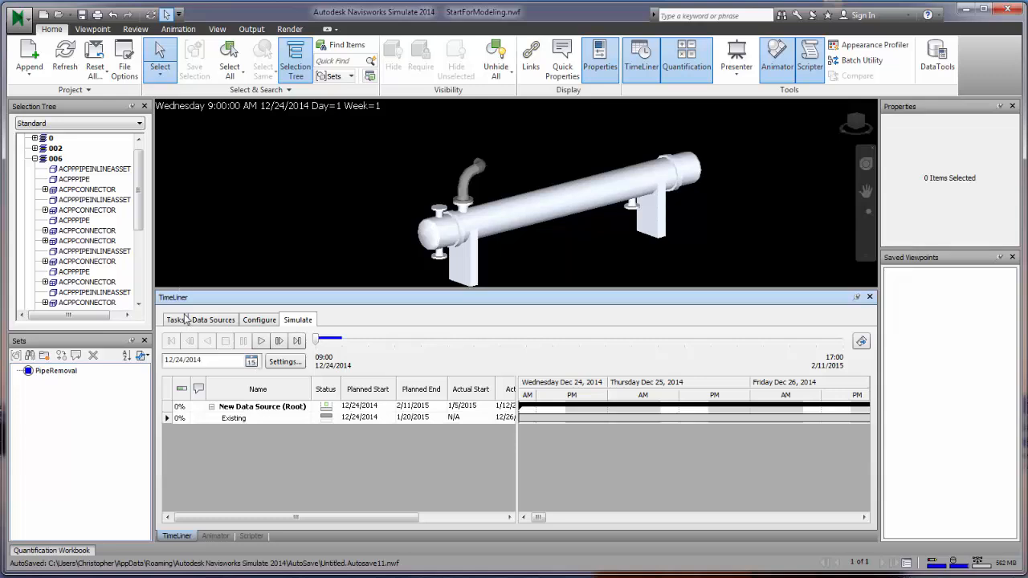
- Set the Demolish task type's Start Appearance to Green and End Appearance to Red
click(240, 322)
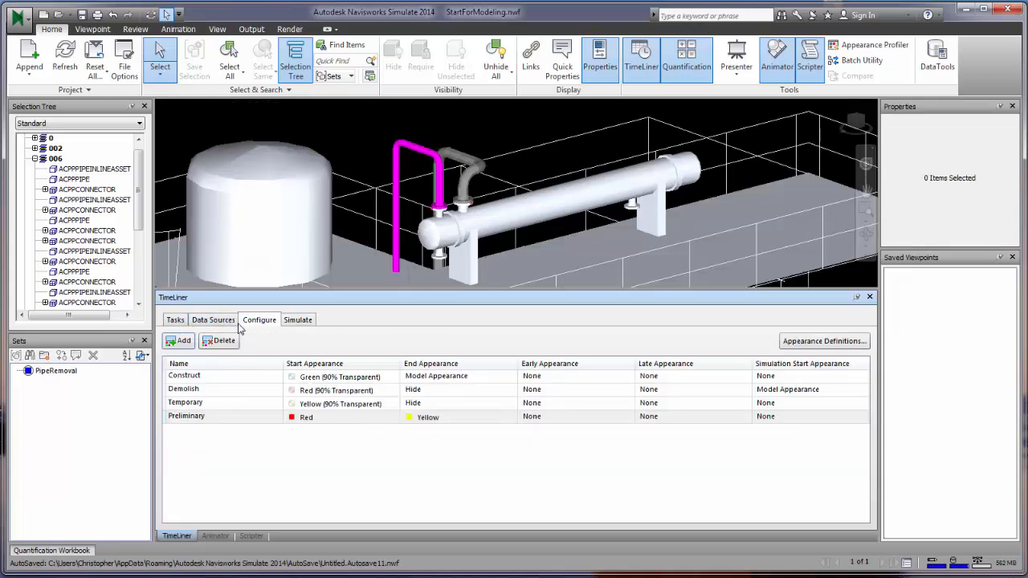
click(256, 390)
click(478, 391)
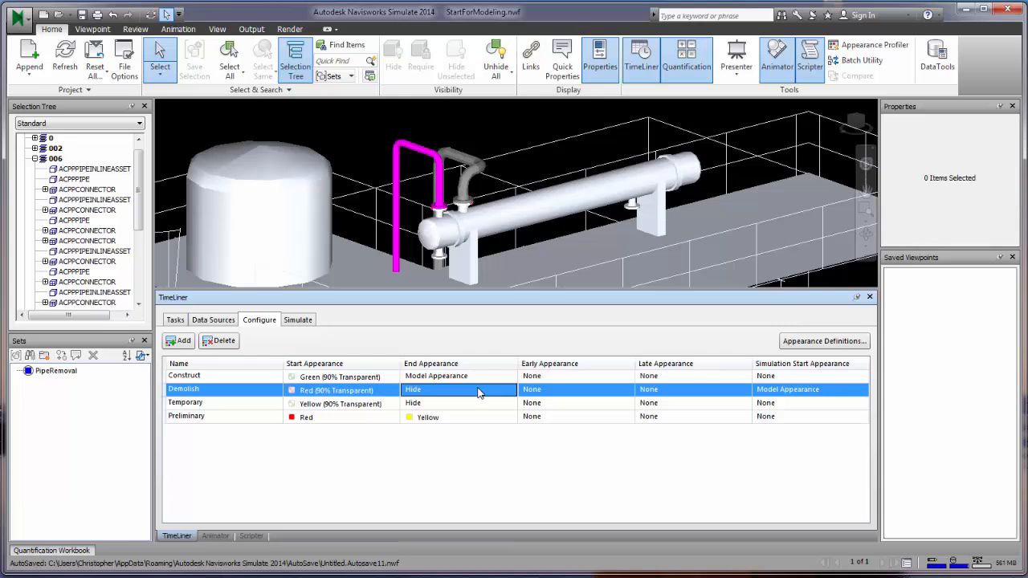
click(390, 393)
click(390, 391)
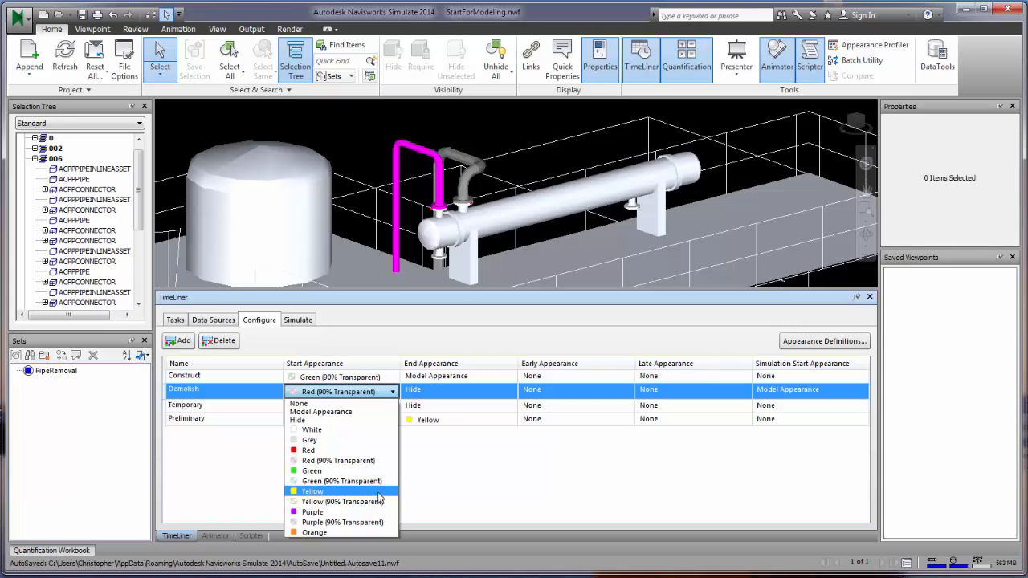
click(377, 471)
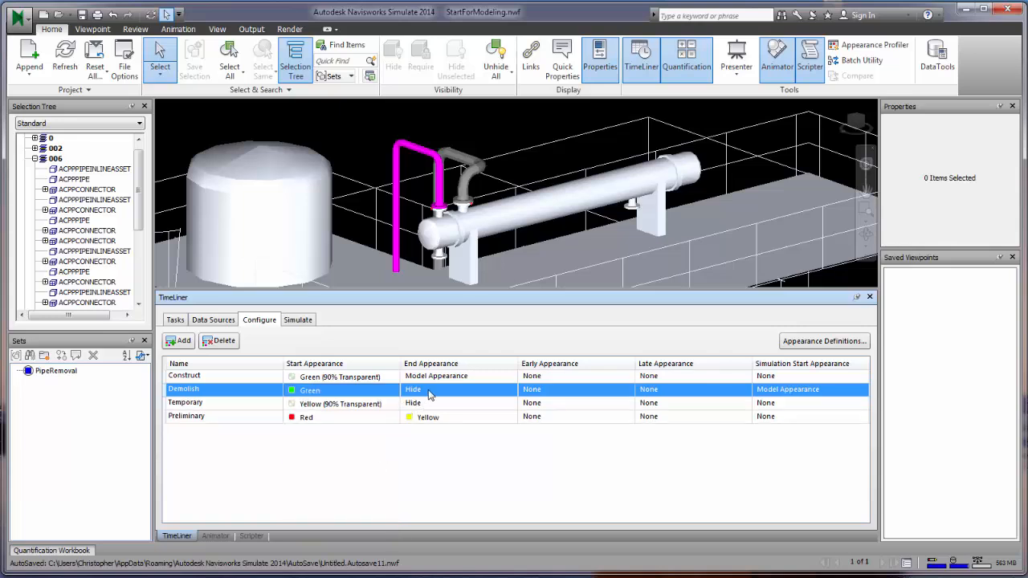
click(430, 393)
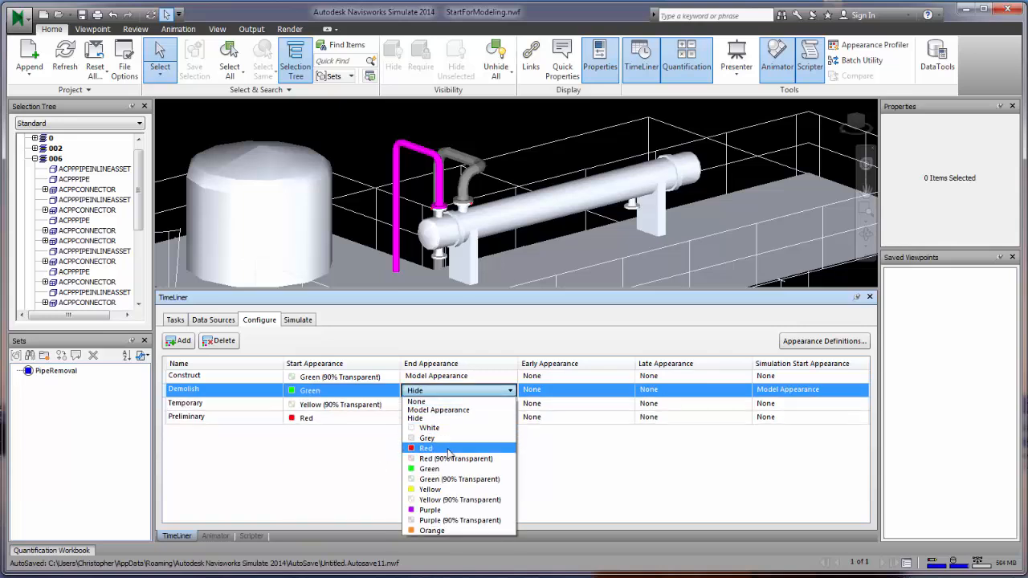
click(426, 448)
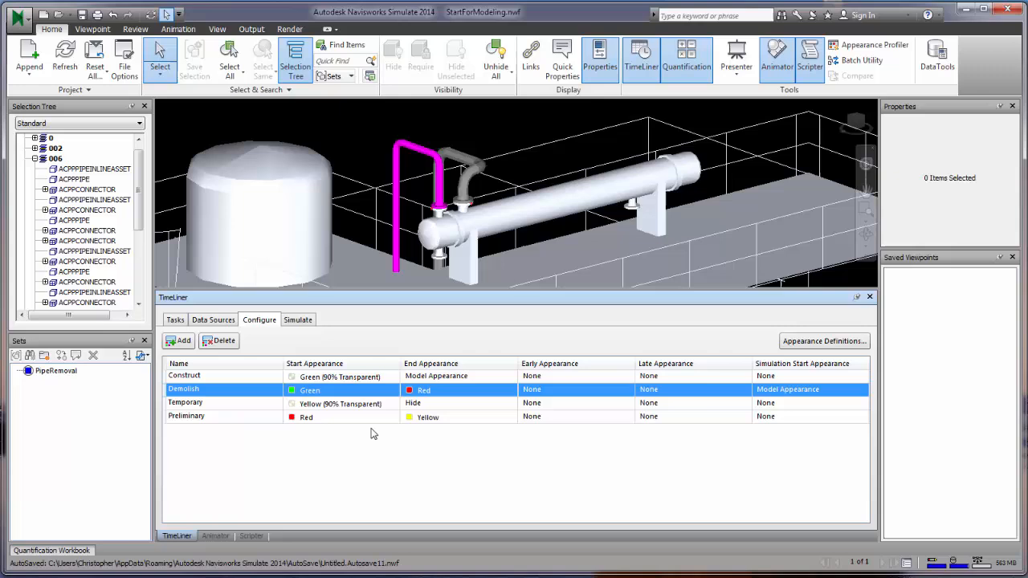
- Replay the simulation with the new colours, stop it, and return to Tasks
click(298, 320)
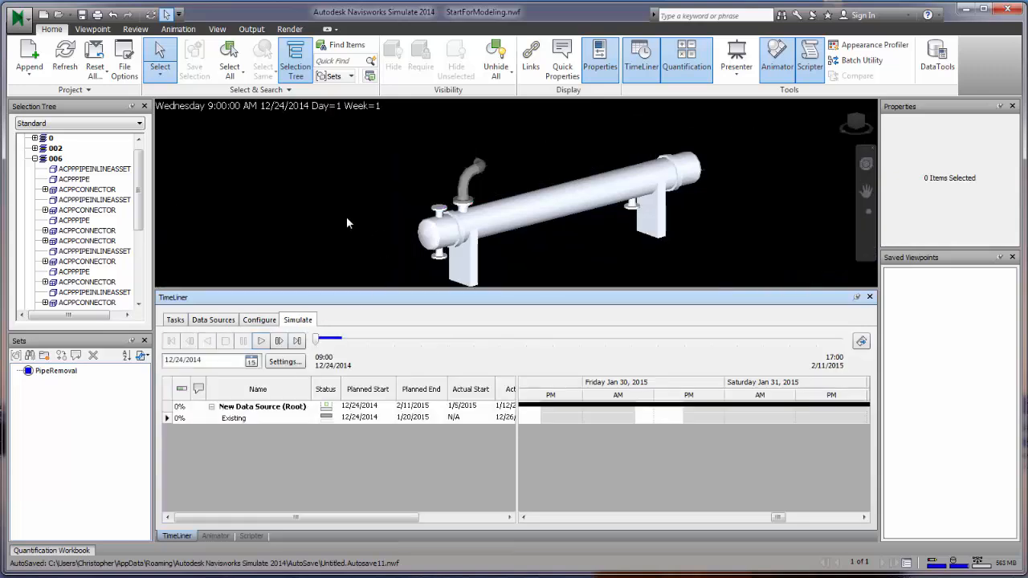
click(263, 340)
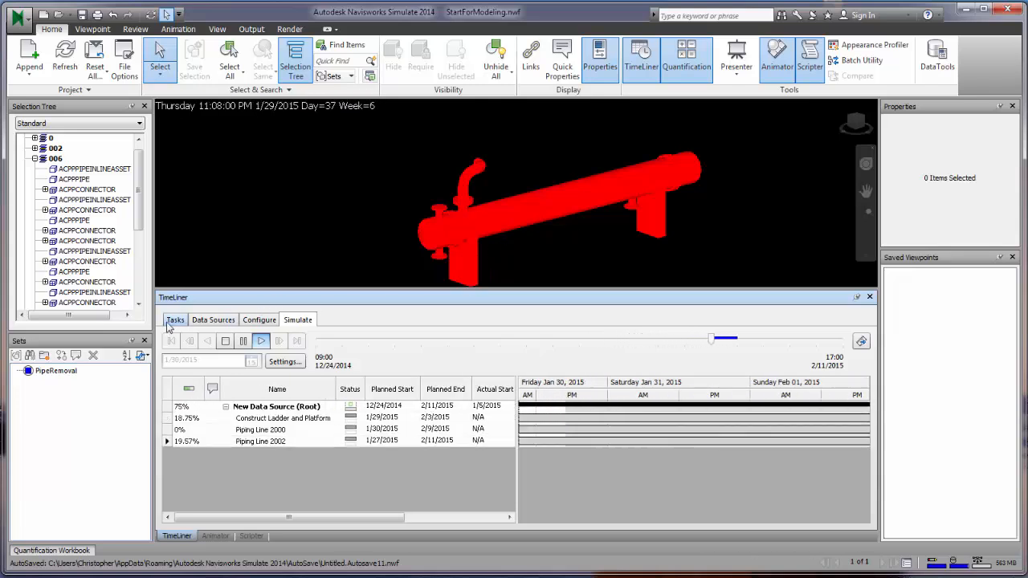
click(225, 340)
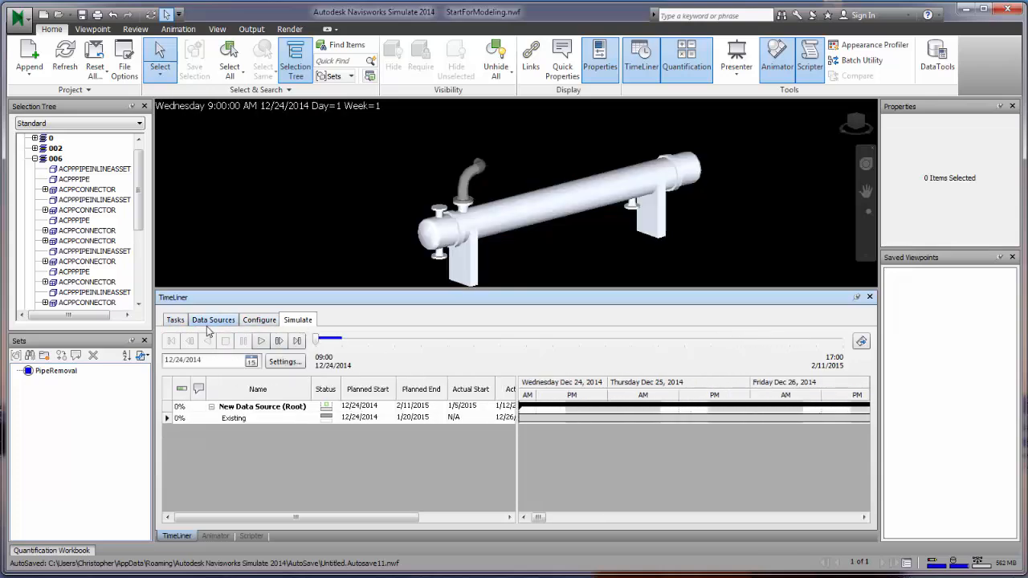
click(175, 320)
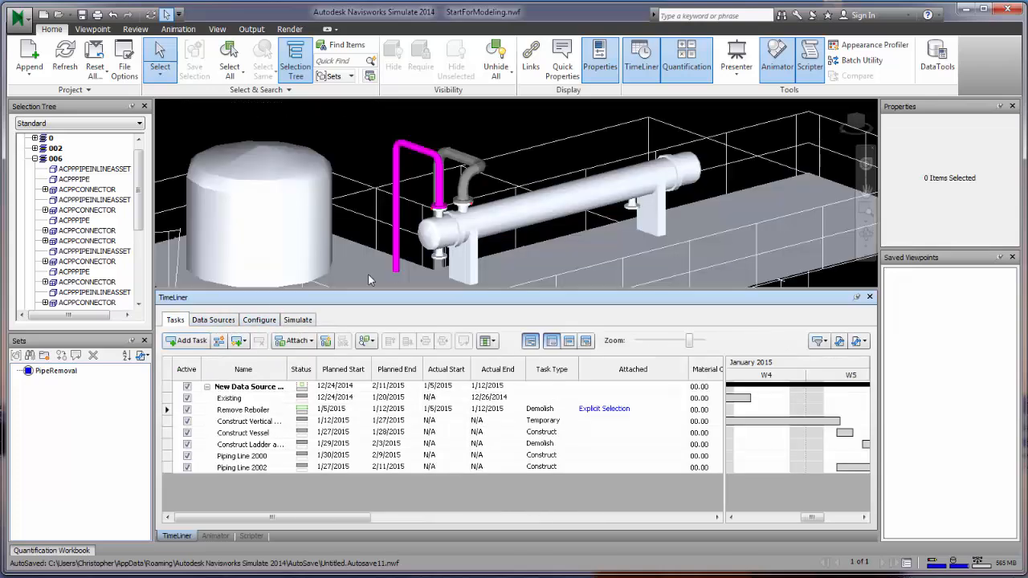
- Save the current view under the name Looking In Model
click(535, 161)
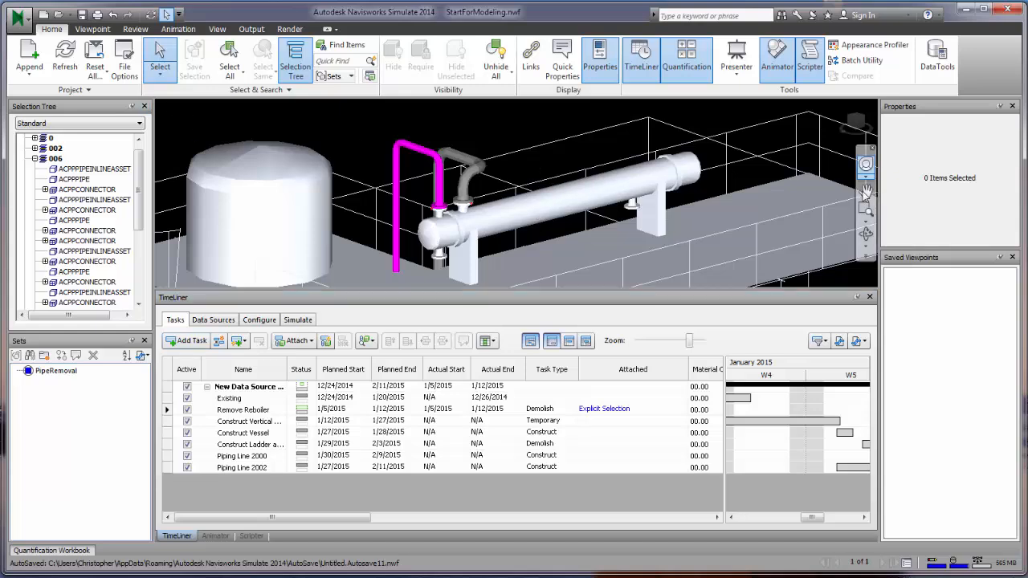
scroll(562, 175, down, 5)
scroll(562, 175, down, 2)
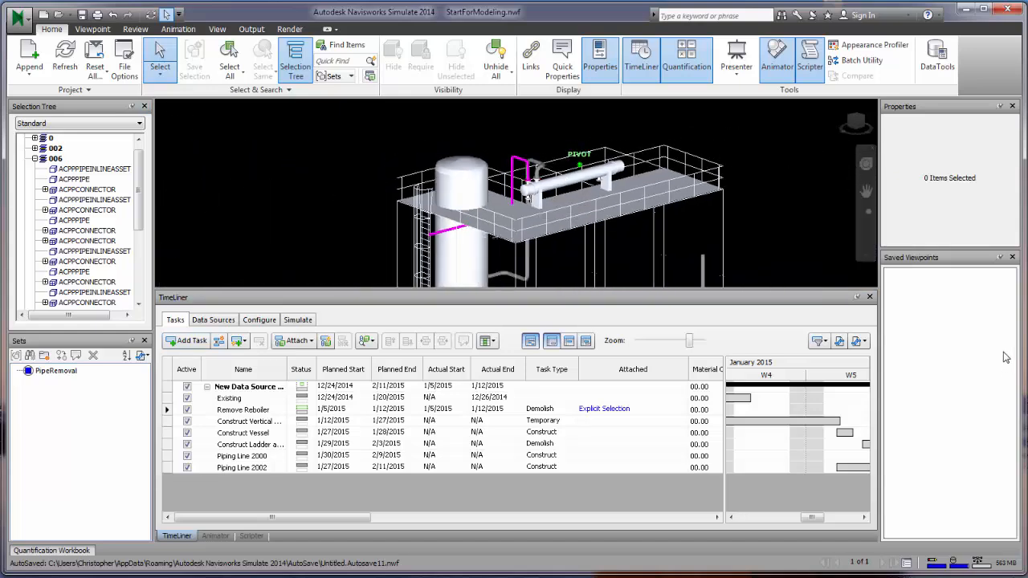
right_click(907, 290)
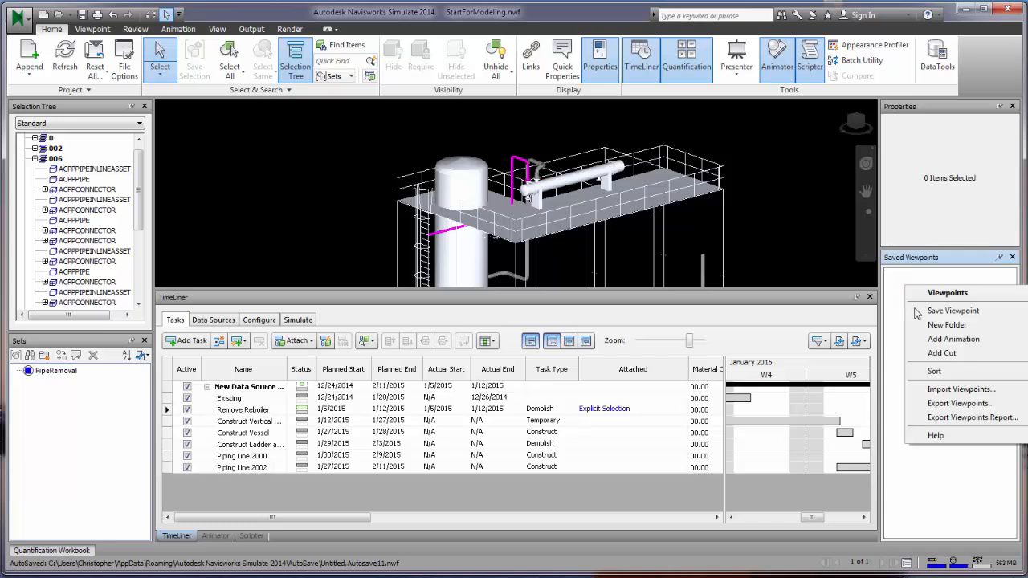
click(934, 341)
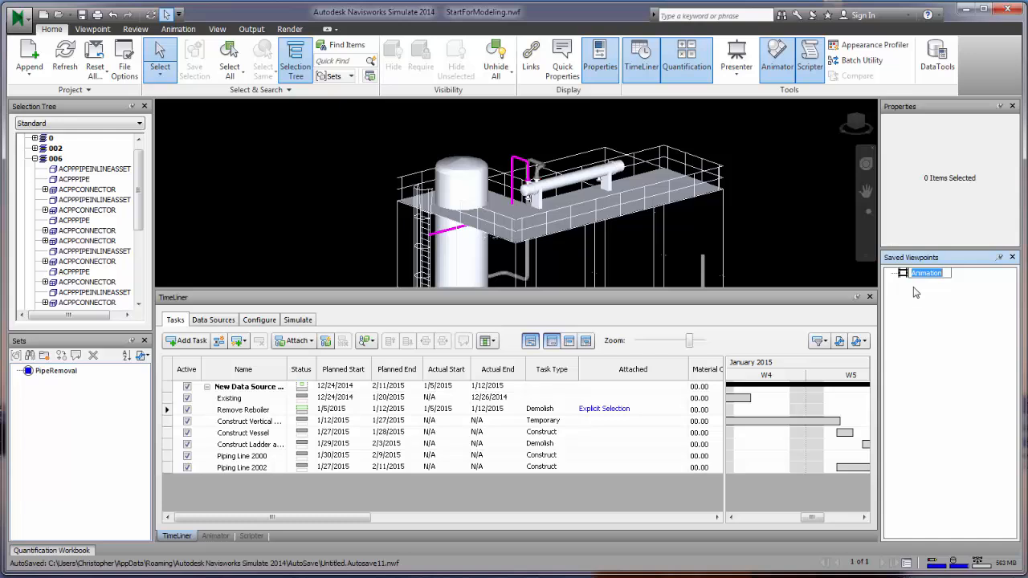
text(Looking In Model)
key(Return)
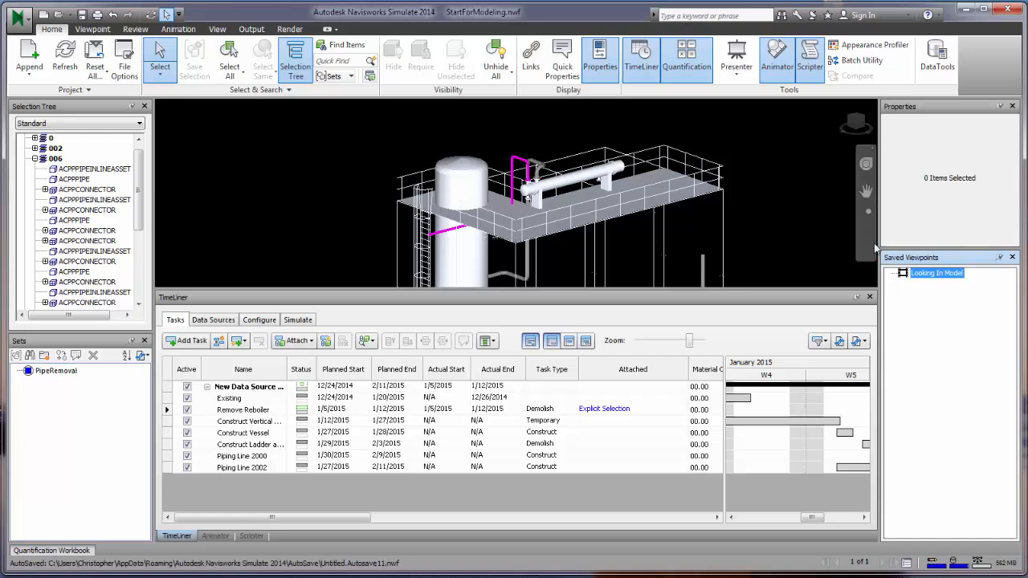
- Save the current camera view and add it to the Looking In Model animation
right_click(927, 277)
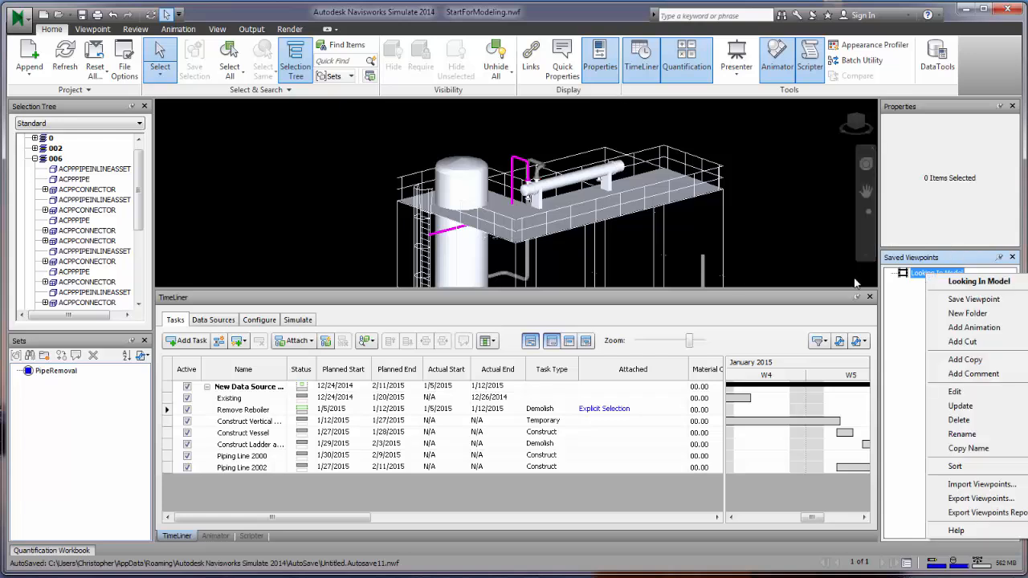
click(66, 30)
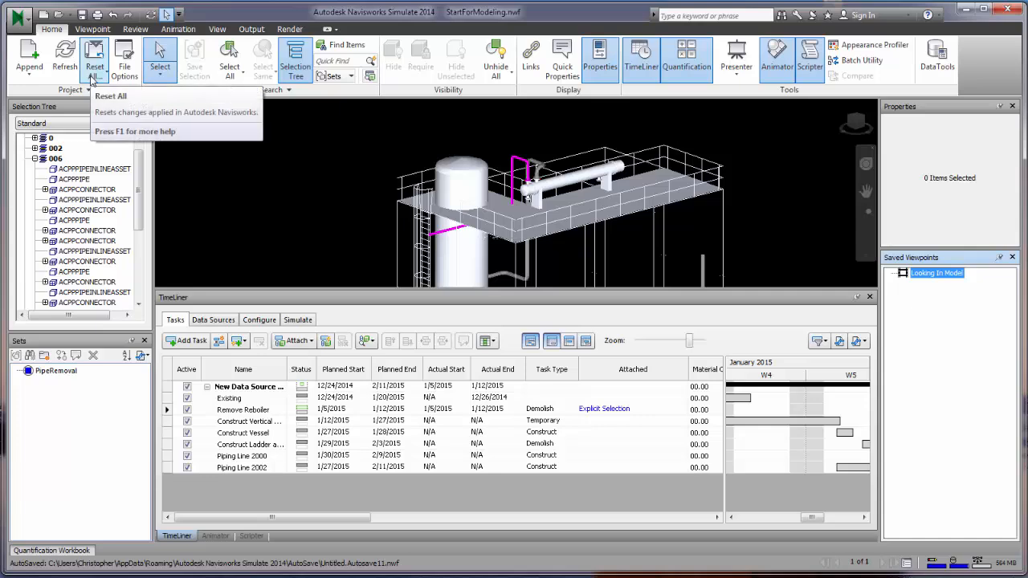
click(94, 50)
click(92, 31)
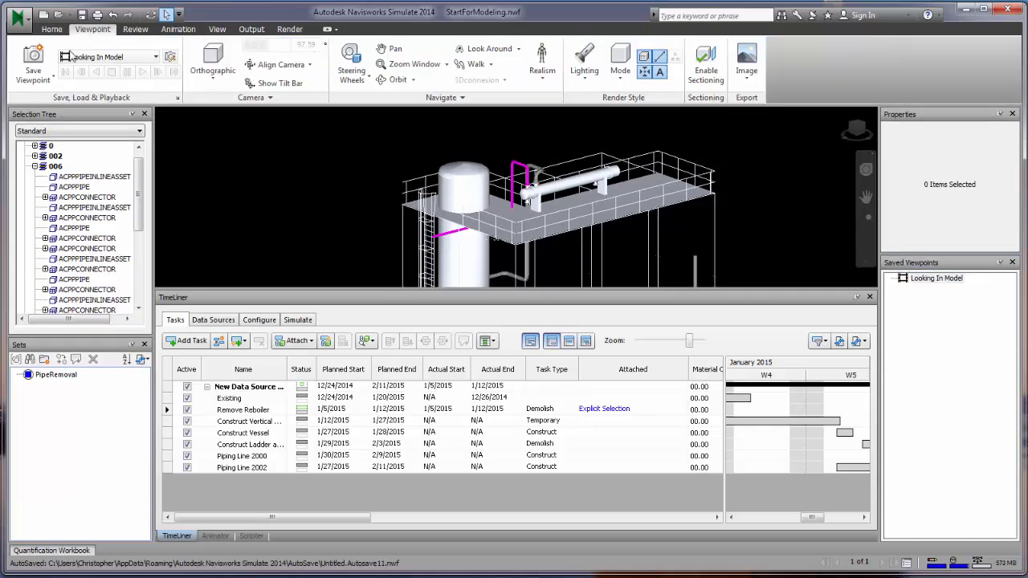
click(33, 77)
click(61, 73)
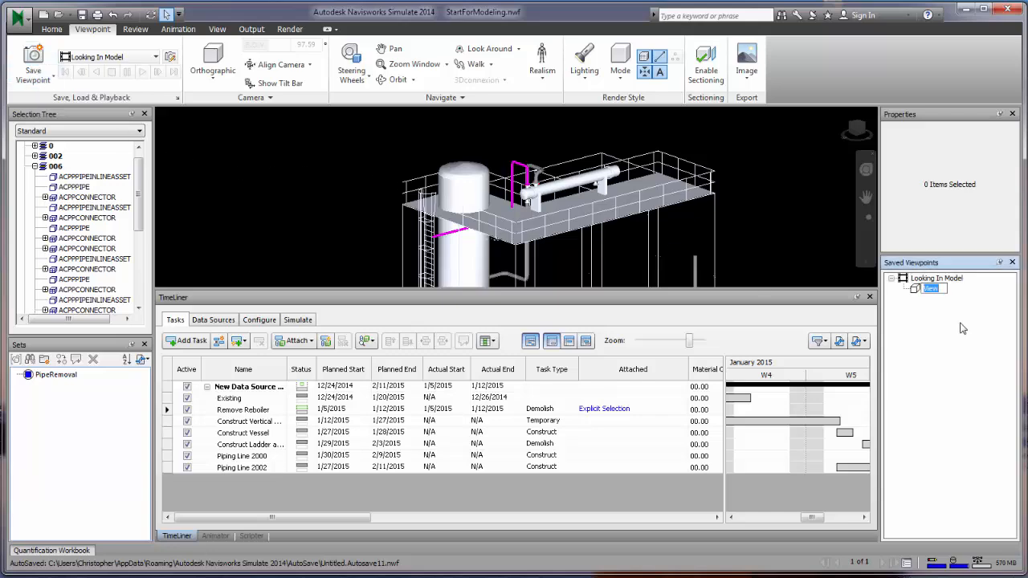
- Save a close-up of the tank and move it into the Looking In Model animation
click(449, 210)
scroll(461, 211, up, 5)
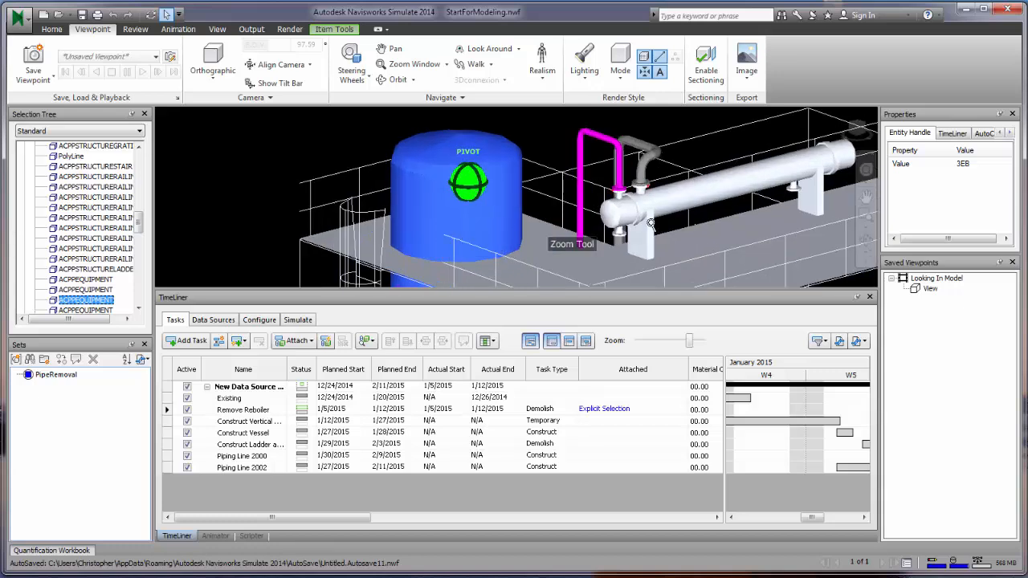
click(47, 56)
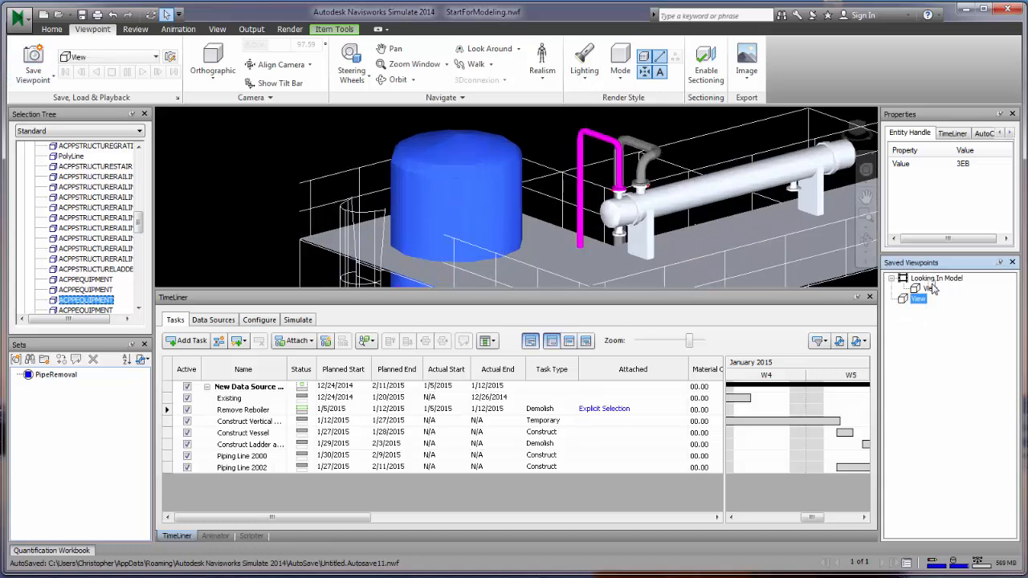
drag(931, 283, 930, 279)
click(930, 278)
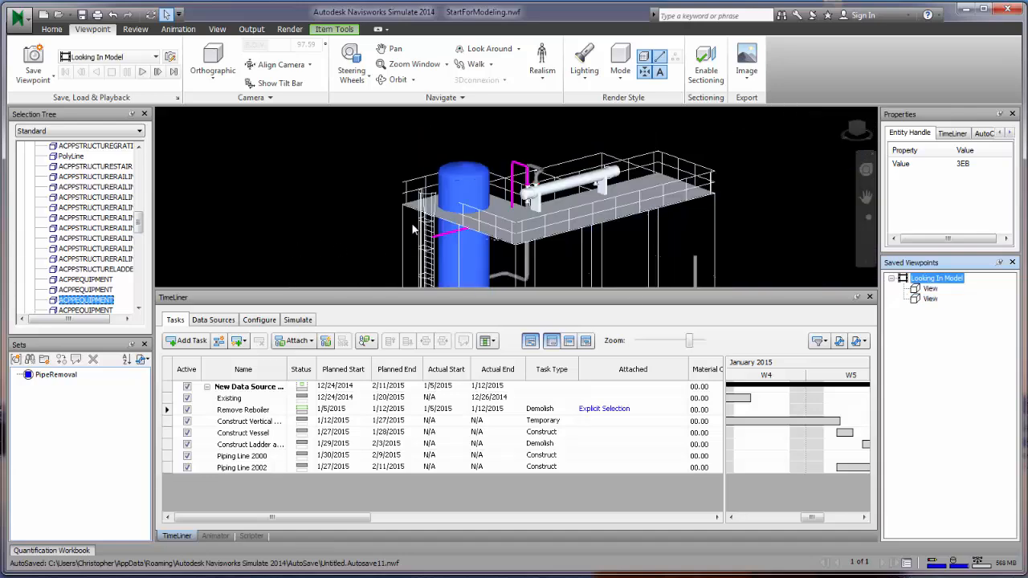
click(376, 220)
- Save an orbited view from below the tank as View (1) and a panned view as View (2)
scroll(354, 209, up, 5)
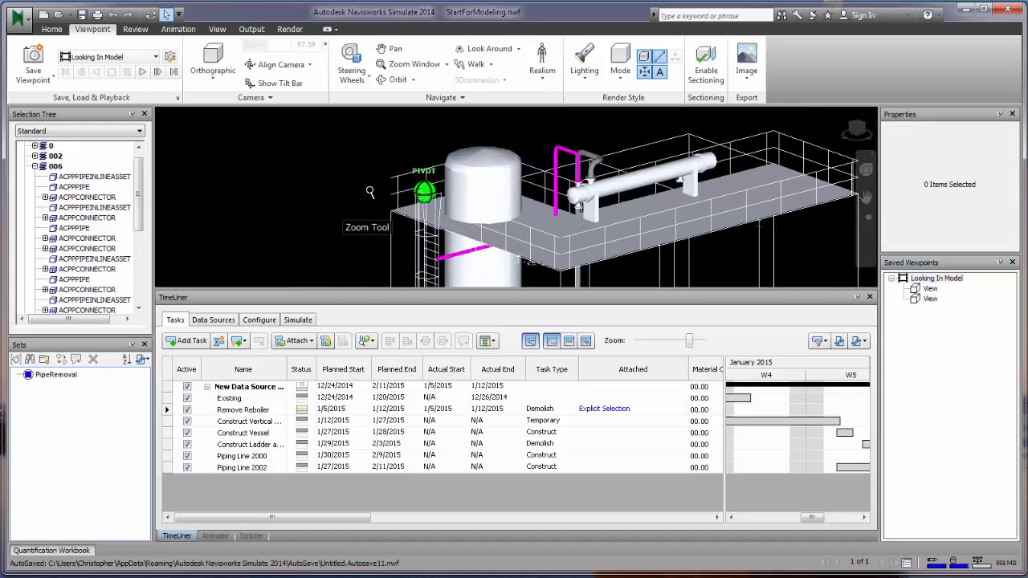
shift+middle_drag(352, 202, 499, 196)
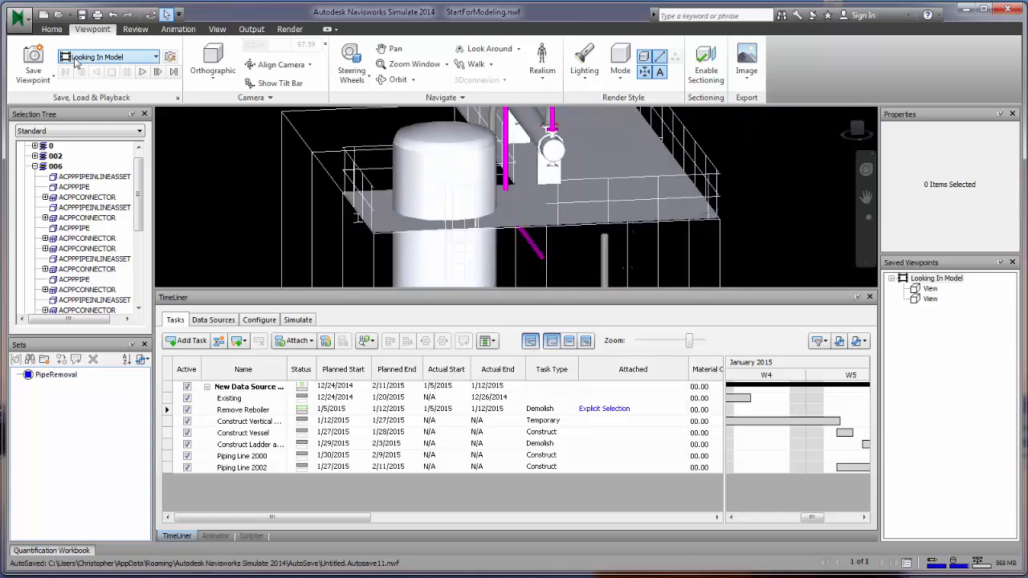
click(33, 54)
click(935, 278)
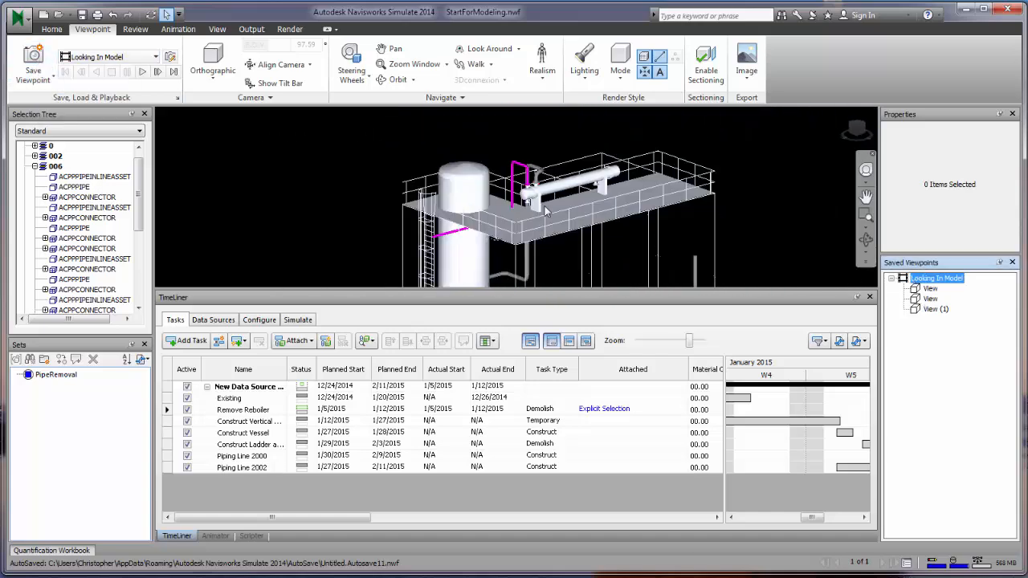
middle_drag(243, 185, 342, 195)
scroll(354, 200, up, 3)
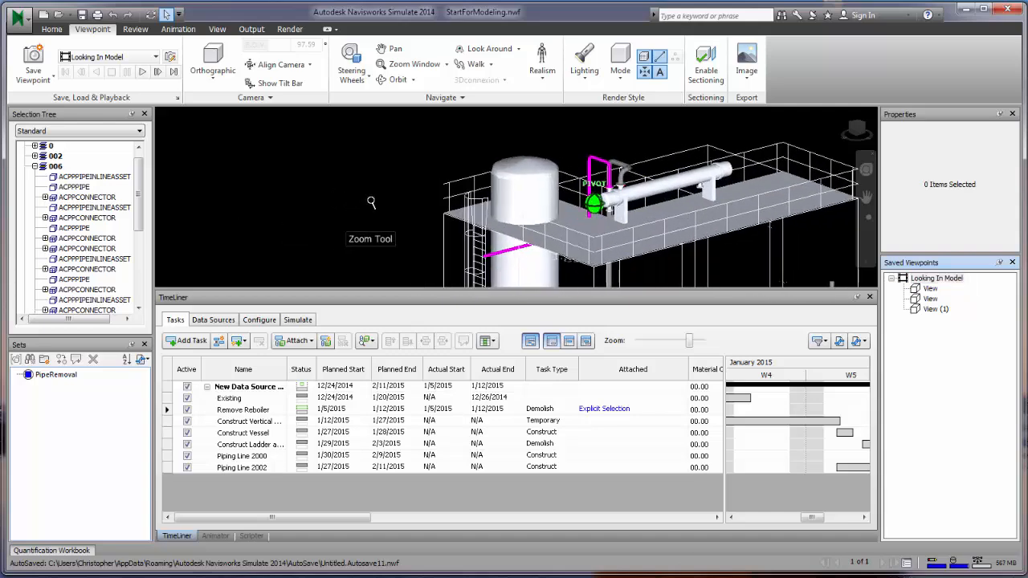
middle_drag(404, 201, 735, 186)
click(33, 60)
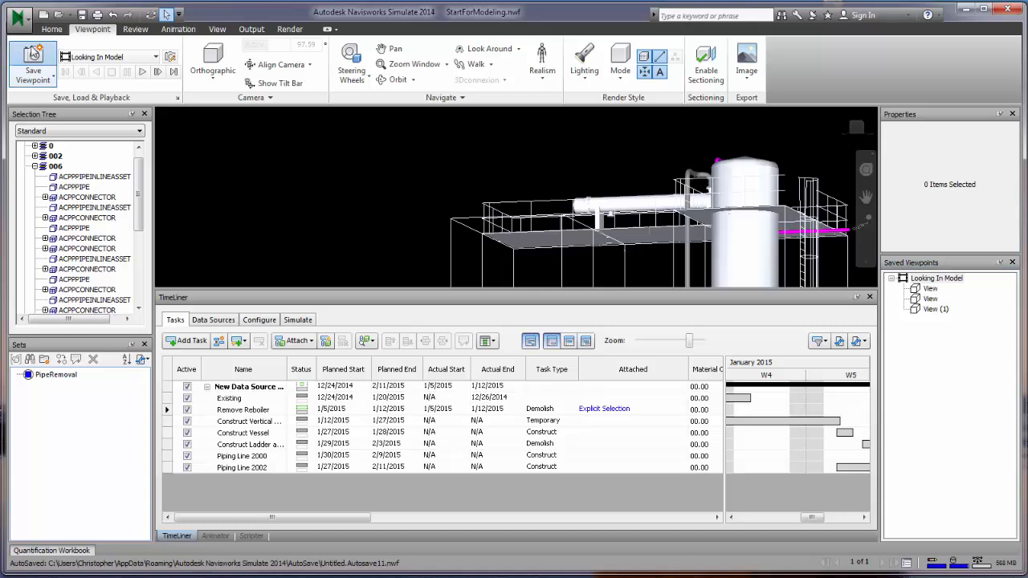
click(934, 279)
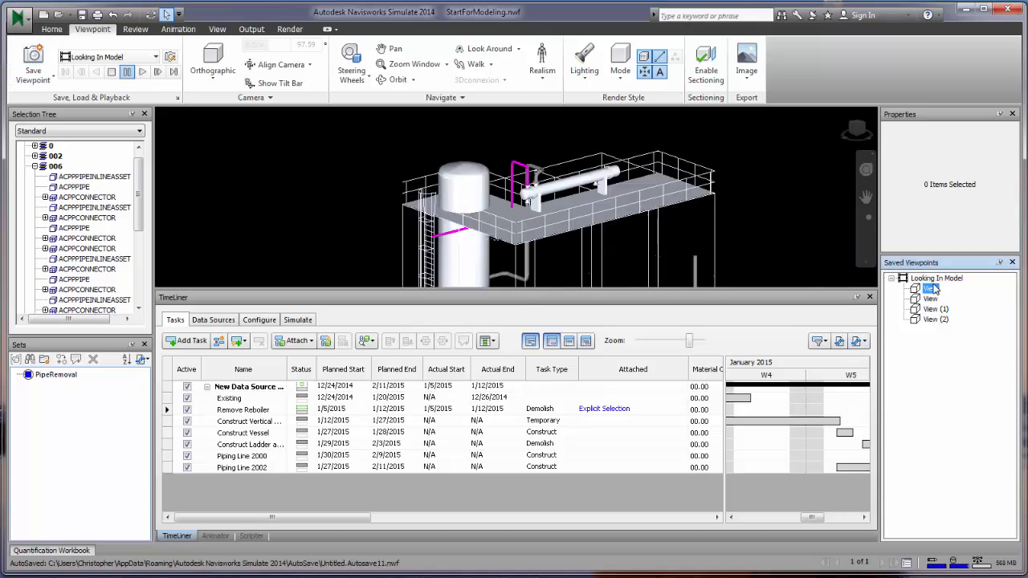
- Play back the Looking In Model viewpoint animation
click(108, 57)
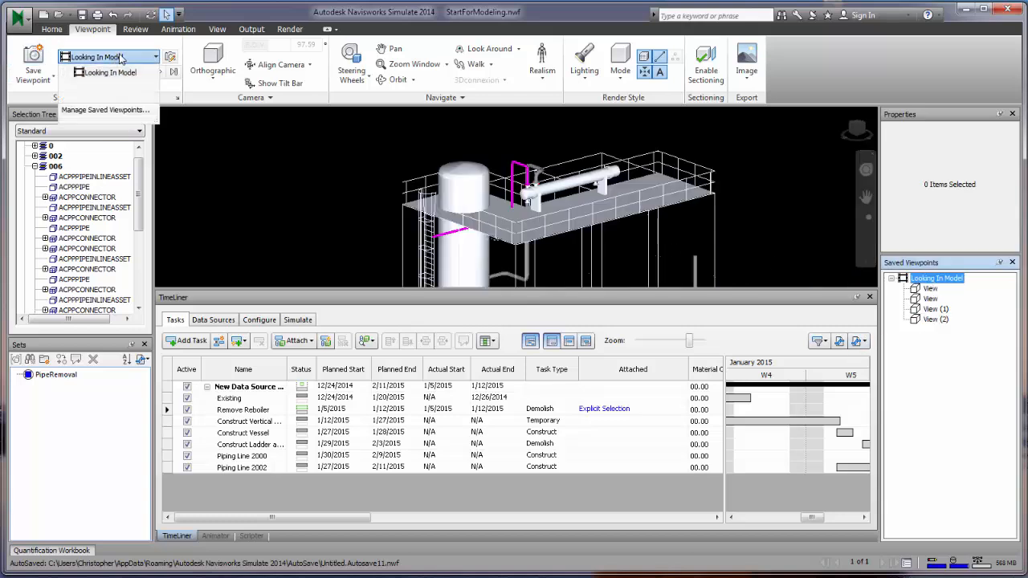
click(219, 109)
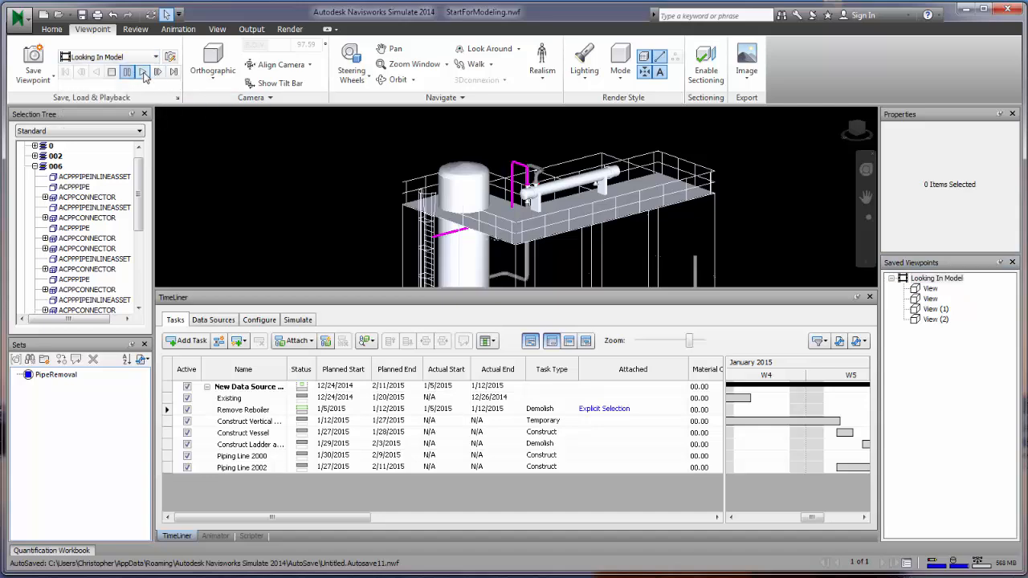
click(143, 73)
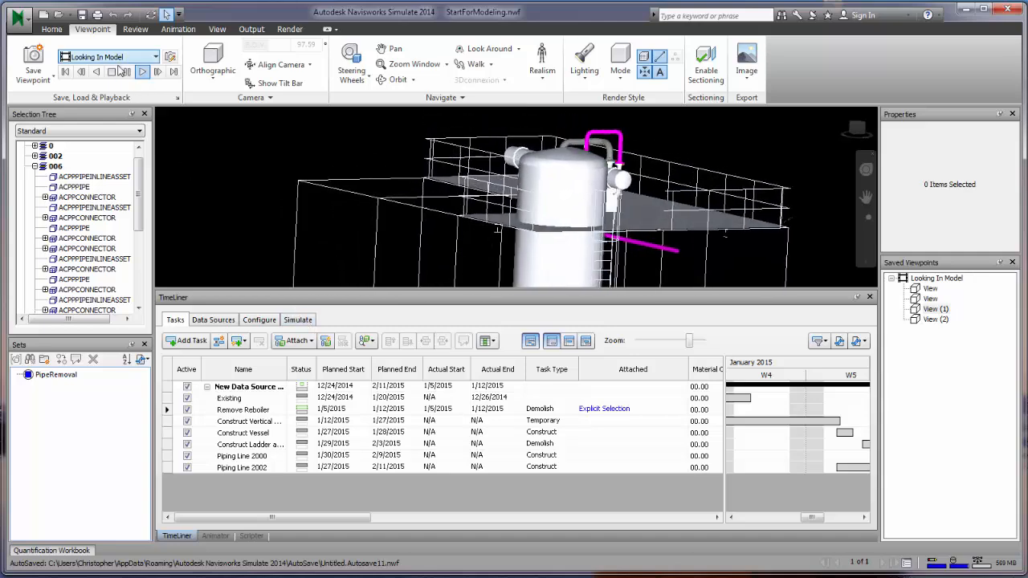
- Link the simulation to Saved Viewpoints Animation with a 20-second playback and play it
click(118, 71)
click(297, 320)
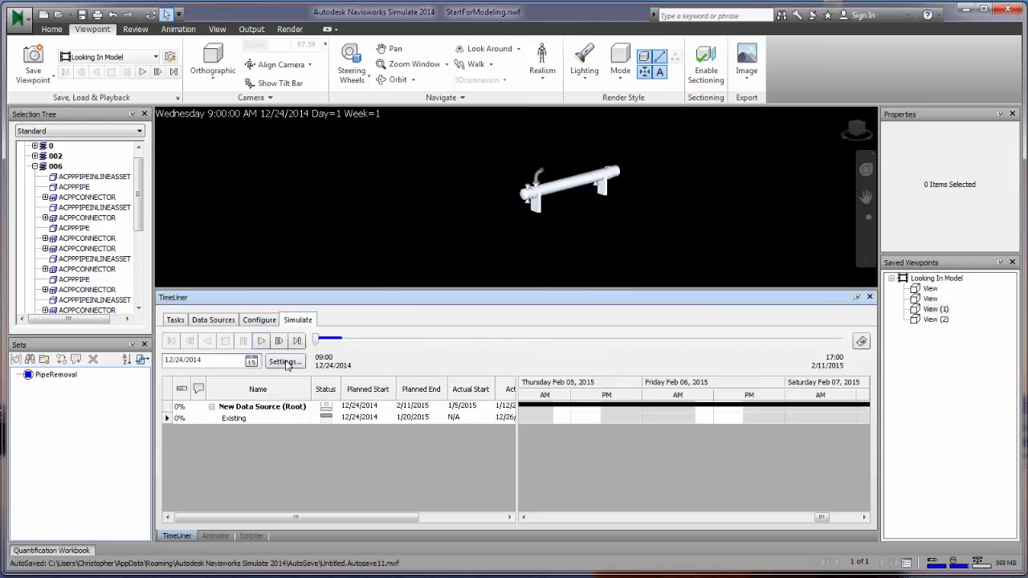
click(285, 362)
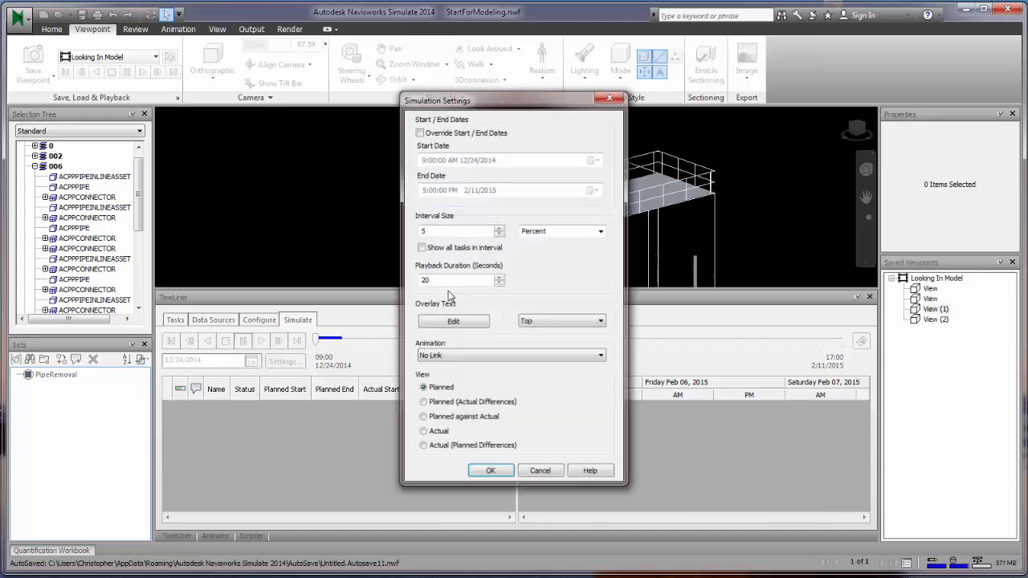
click(495, 356)
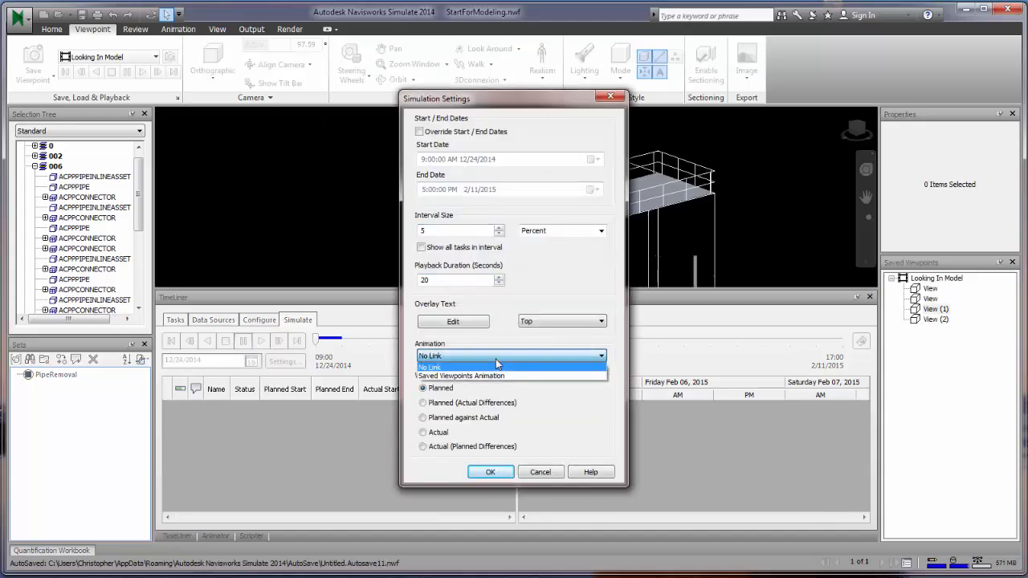
click(497, 376)
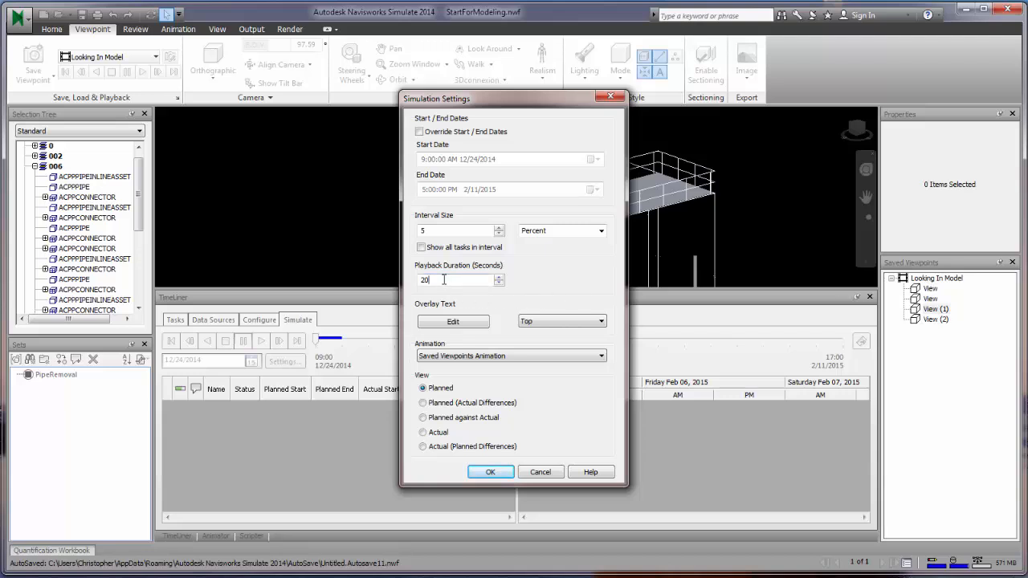
drag(443, 280, 407, 281)
click(490, 474)
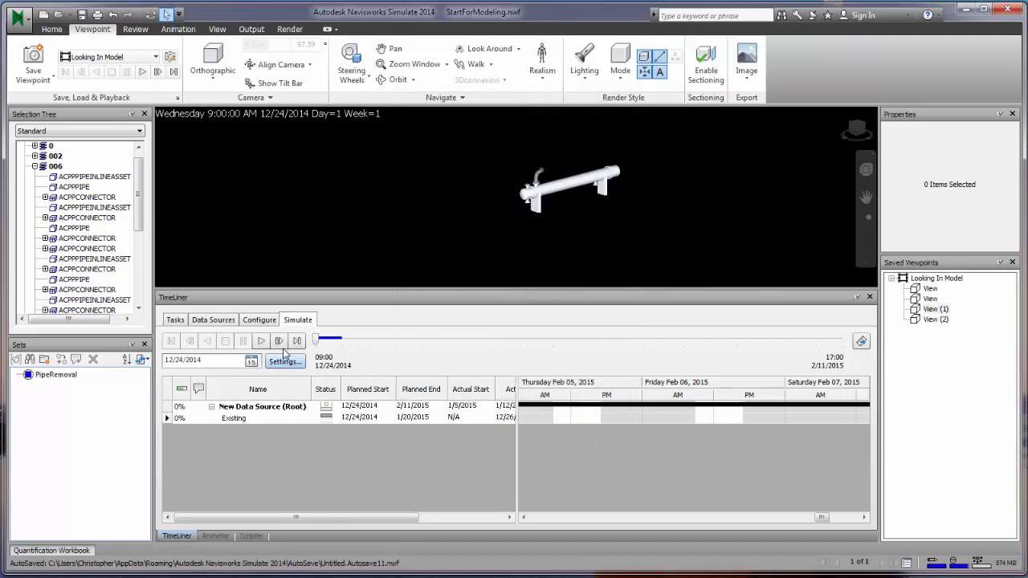
click(262, 341)
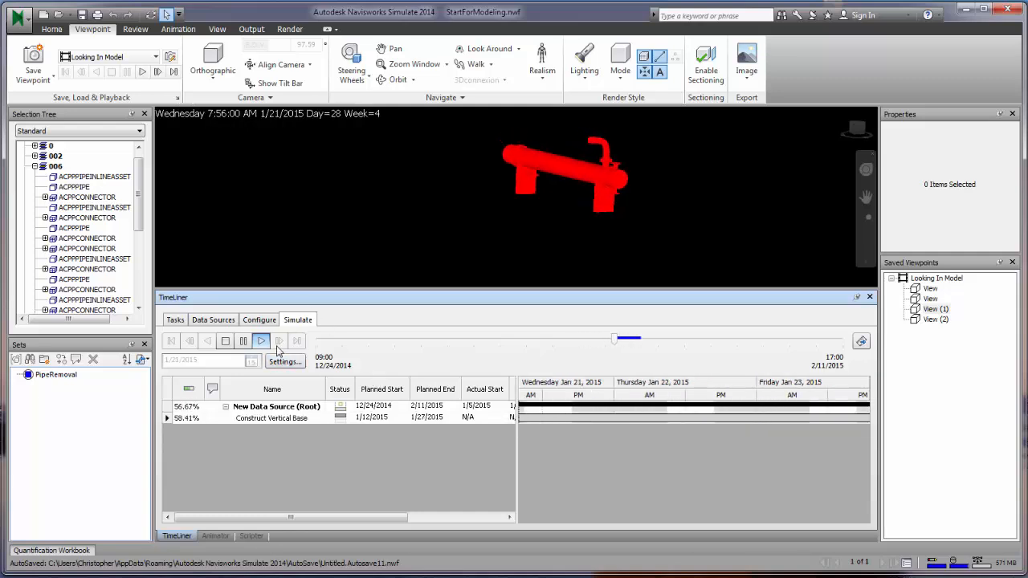
- Stop and rewind the simulation, then save the current view as viewpoint asdf
click(225, 346)
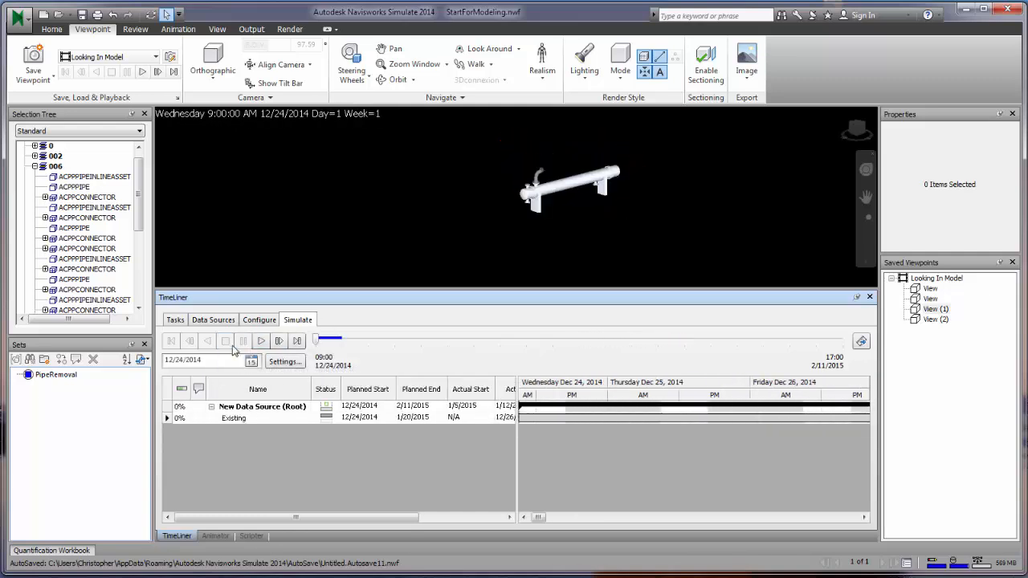
click(917, 392)
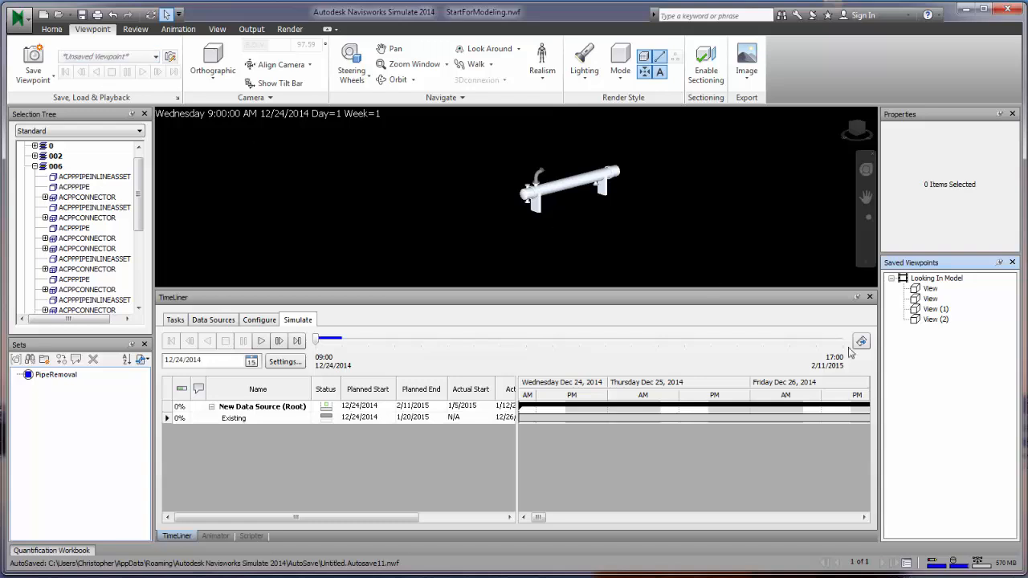
click(33, 60)
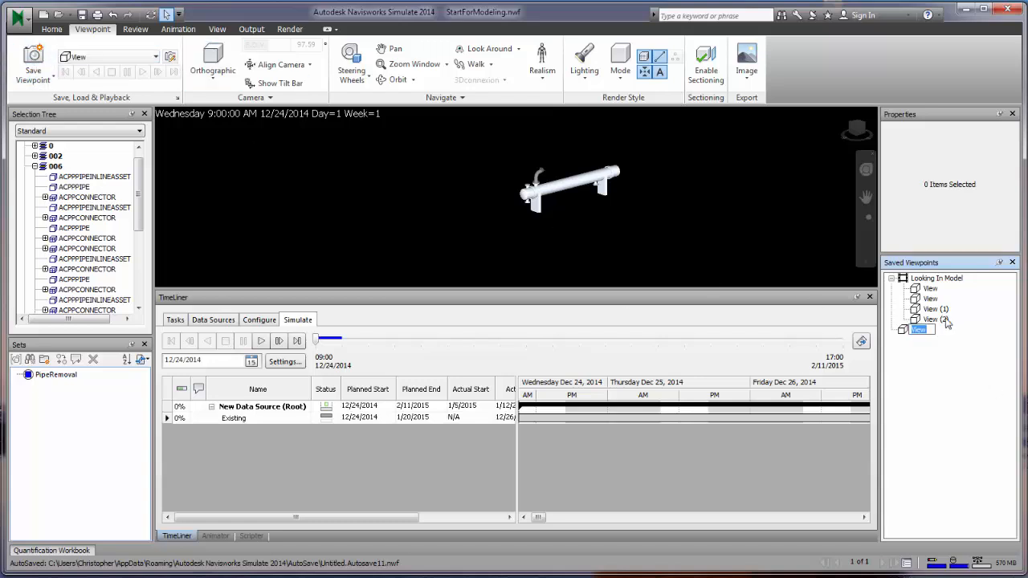
text(asdf)
key(Return)
- Cycle through the TimeLiner tabs back to Tasks and open the Animation ribbon tab
click(175, 319)
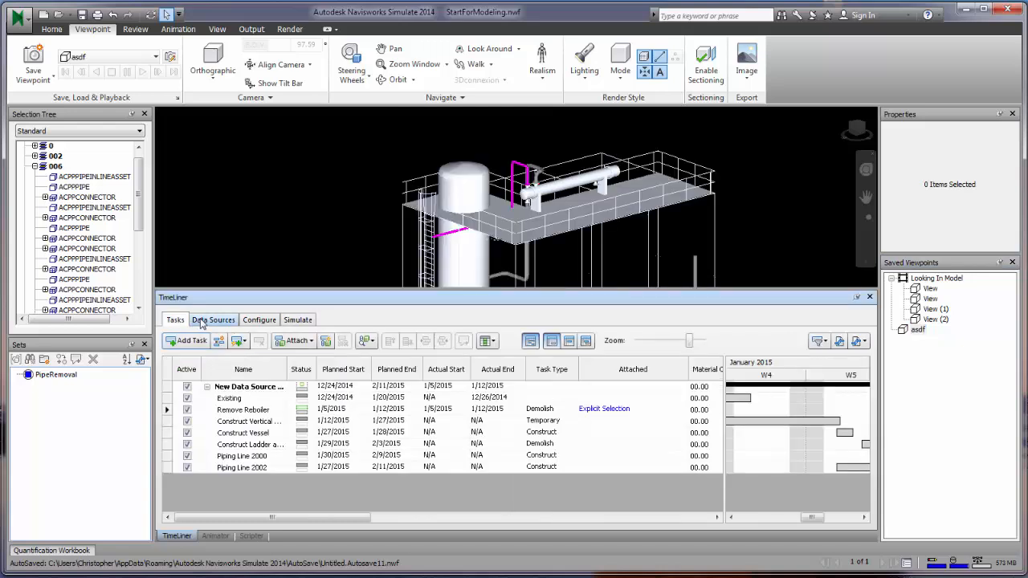
click(203, 320)
click(258, 319)
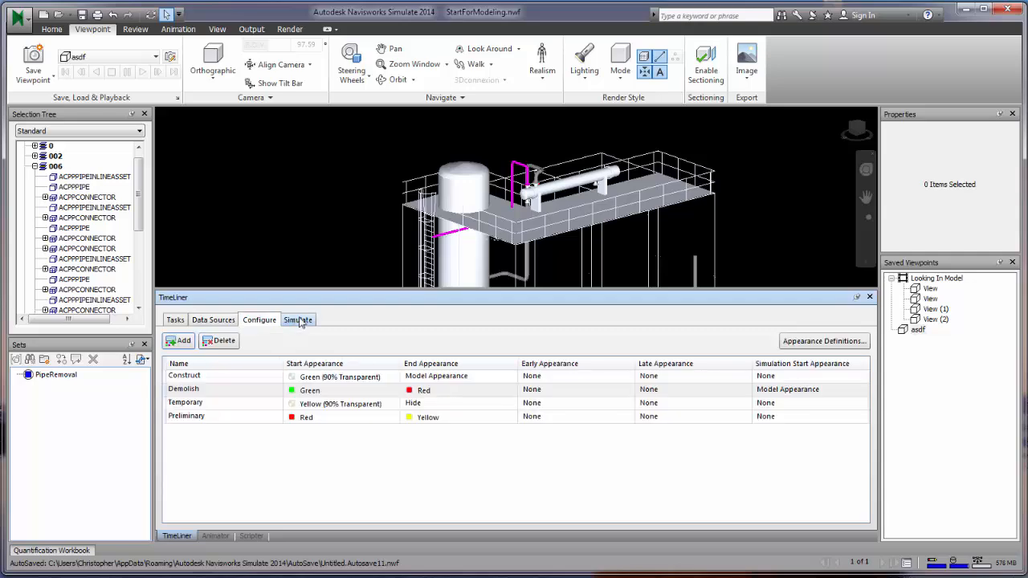
click(297, 320)
click(176, 319)
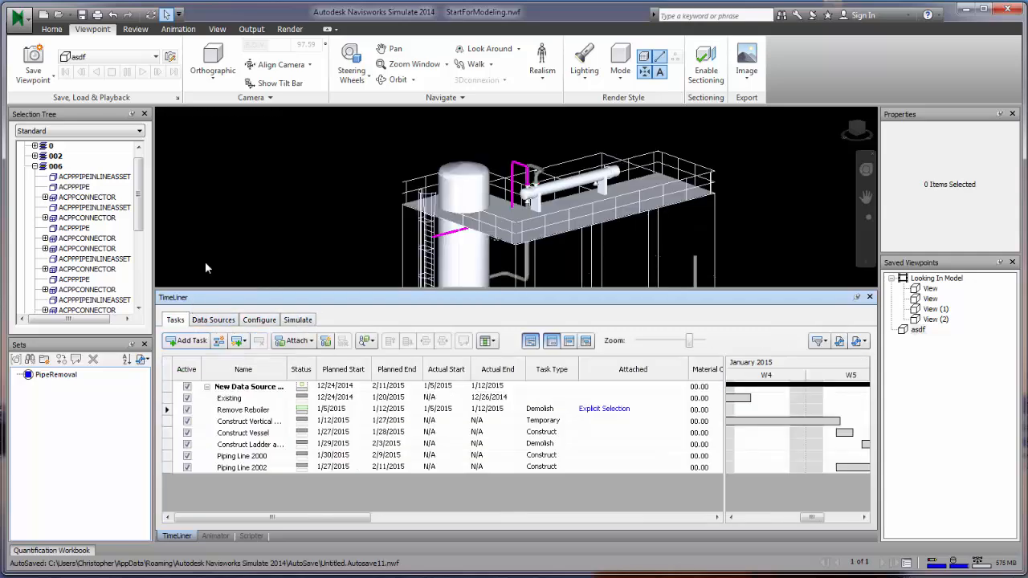
click(191, 30)
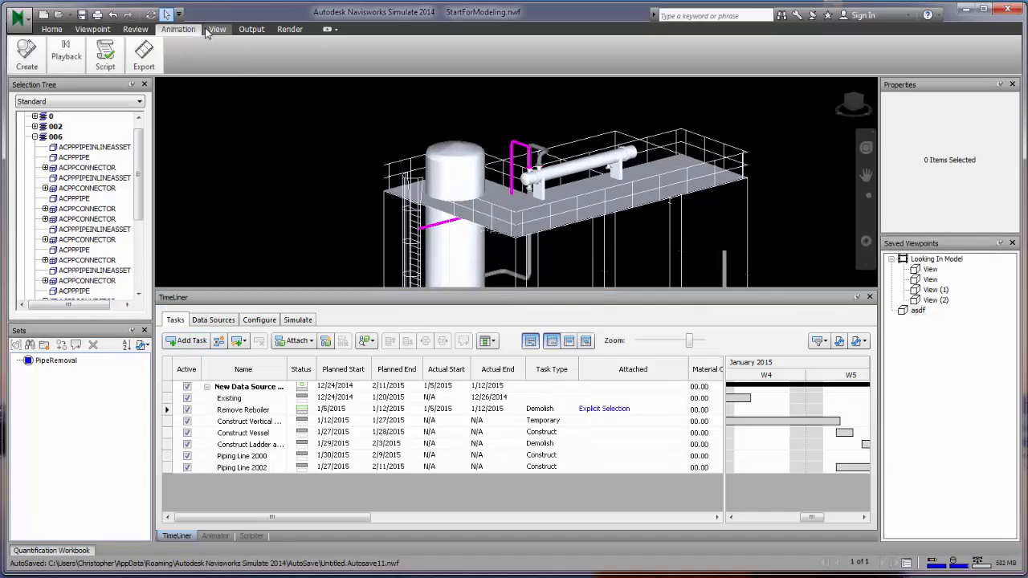
- Toggle the ribbon display, then open Animation Export keeping Presenter renderer and Windows AVI format
double_click(186, 33)
double_click(176, 30)
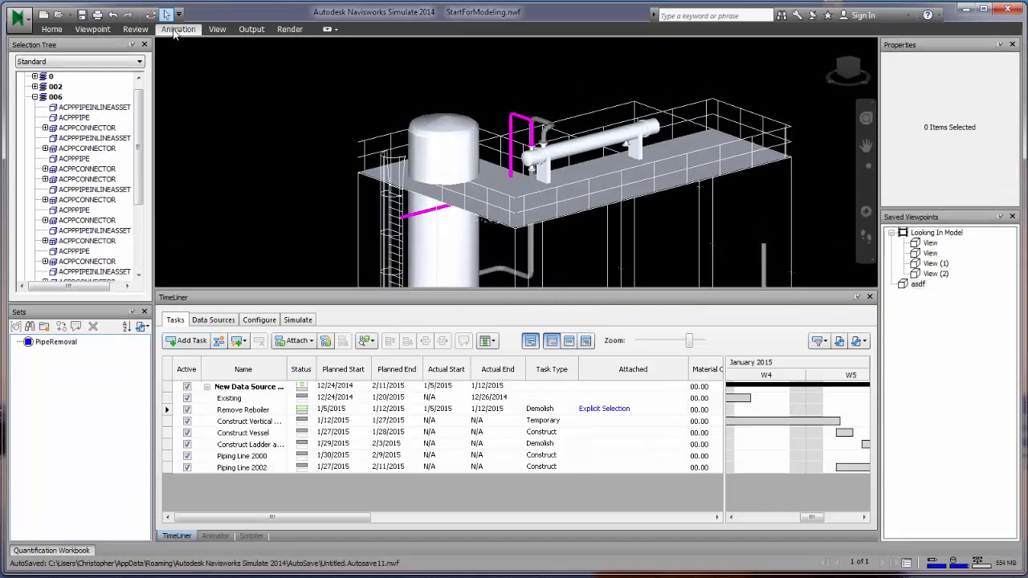
double_click(173, 30)
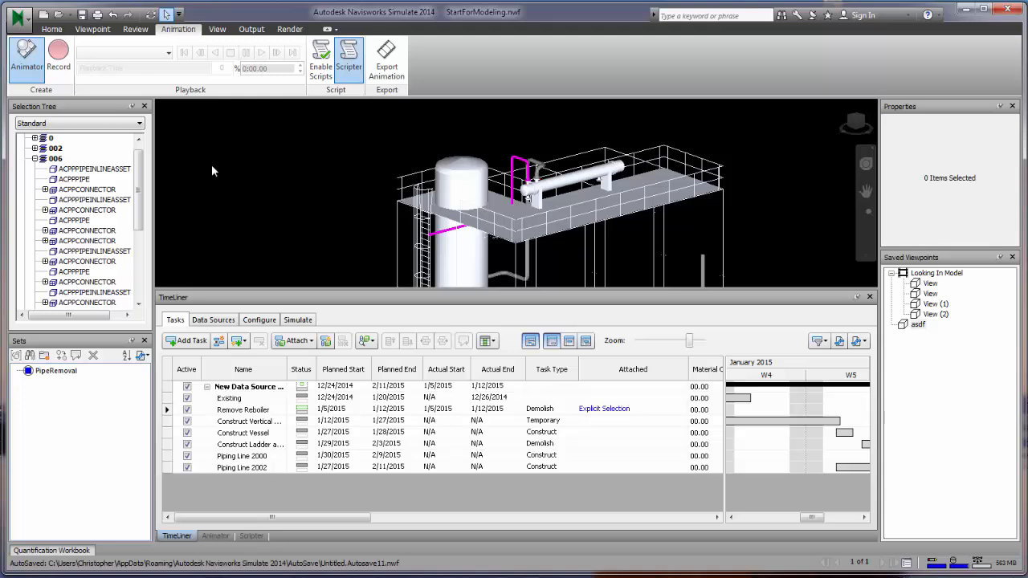
click(297, 320)
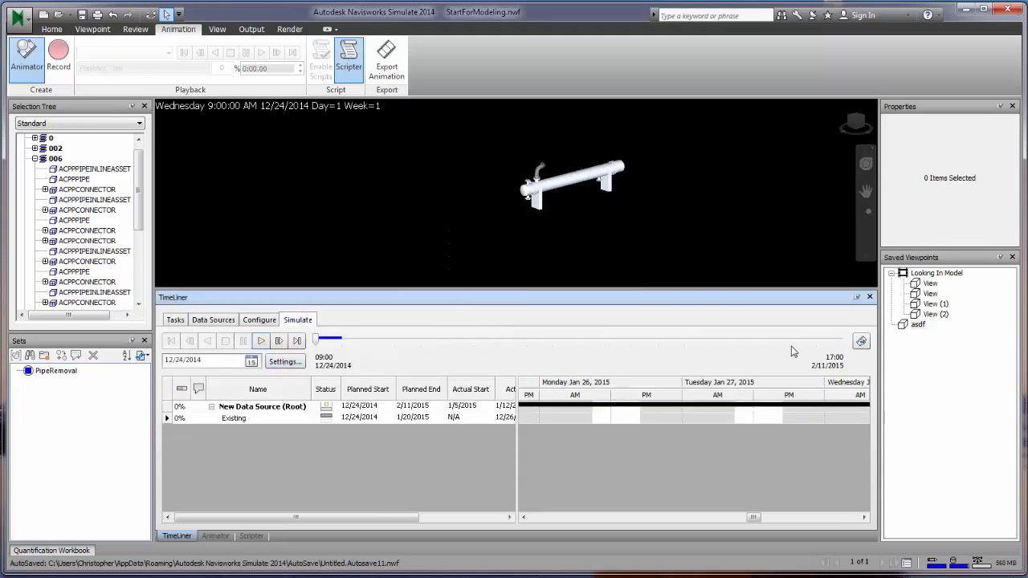
click(861, 342)
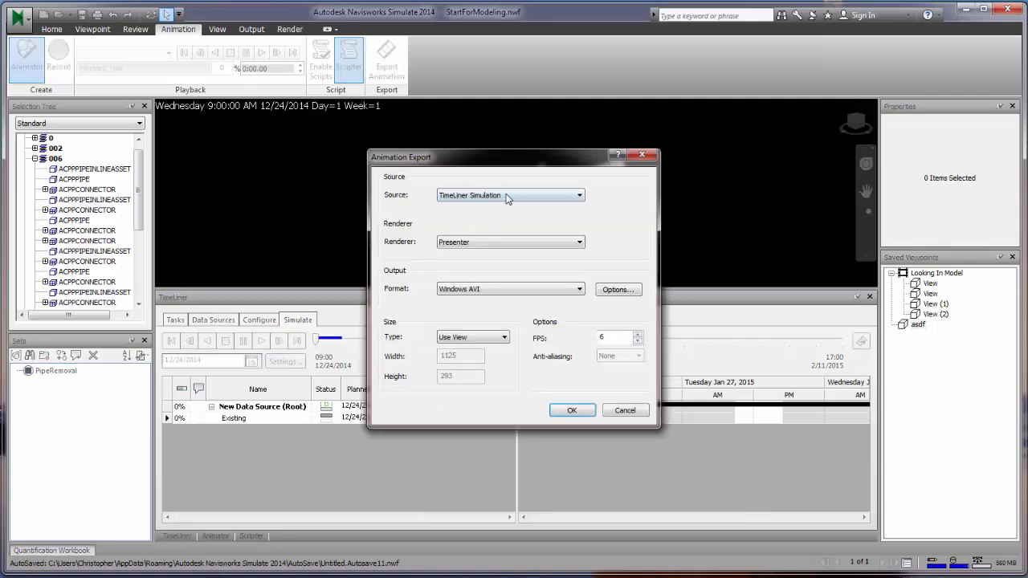
click(504, 245)
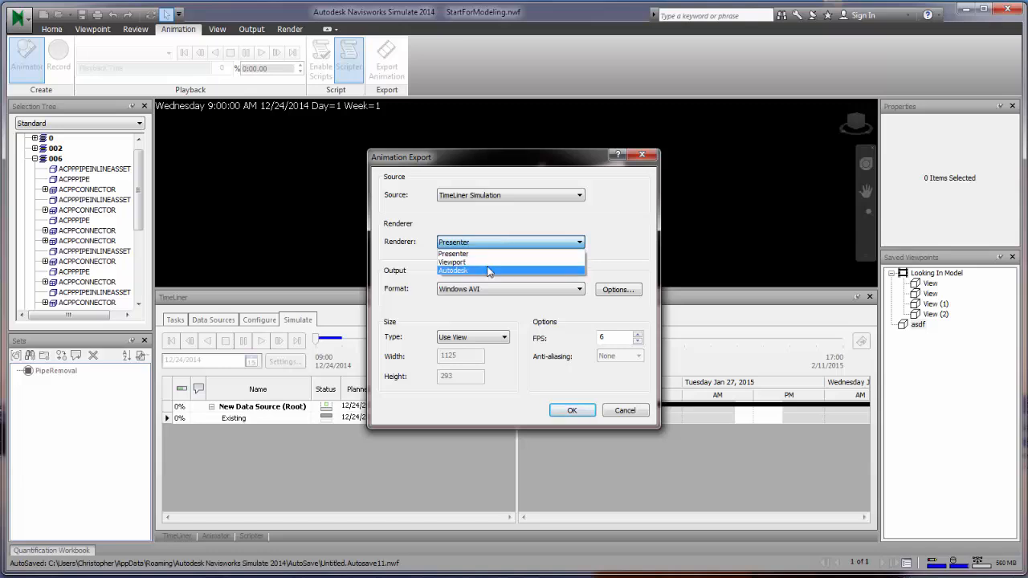
click(488, 281)
click(519, 291)
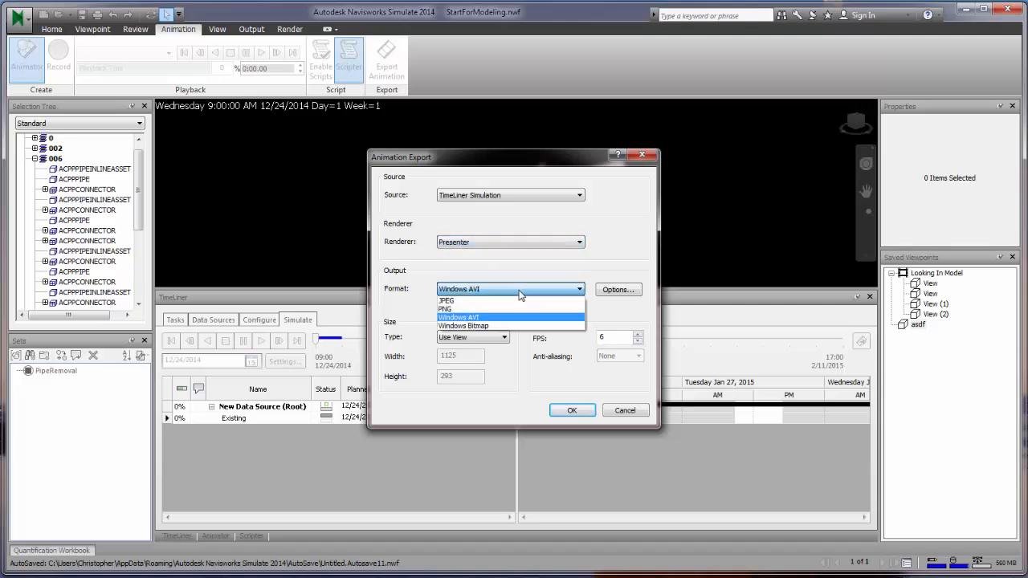
click(519, 293)
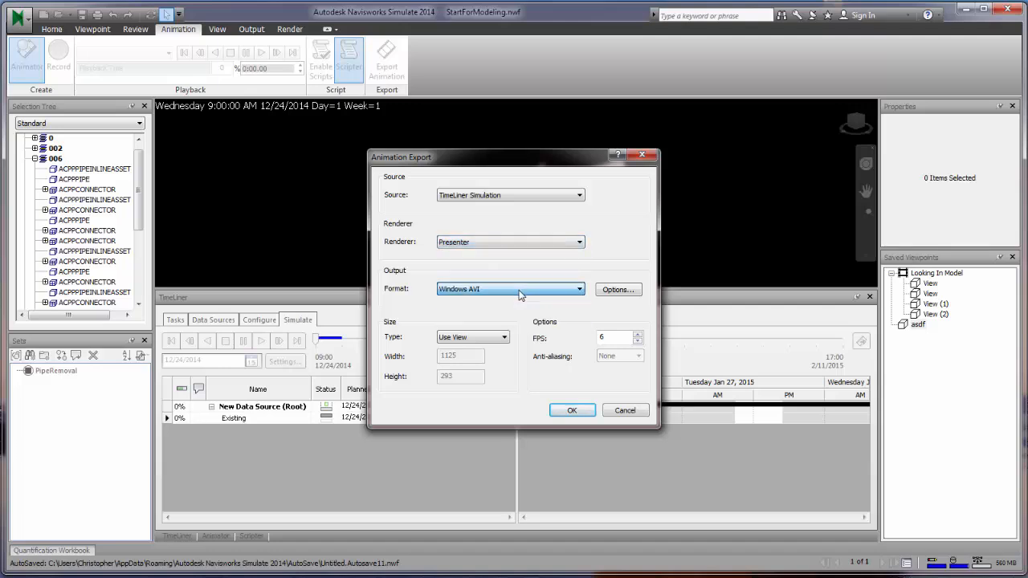
- Leave the uncompressed full-frames compressor unchanged and cancel the export
click(618, 290)
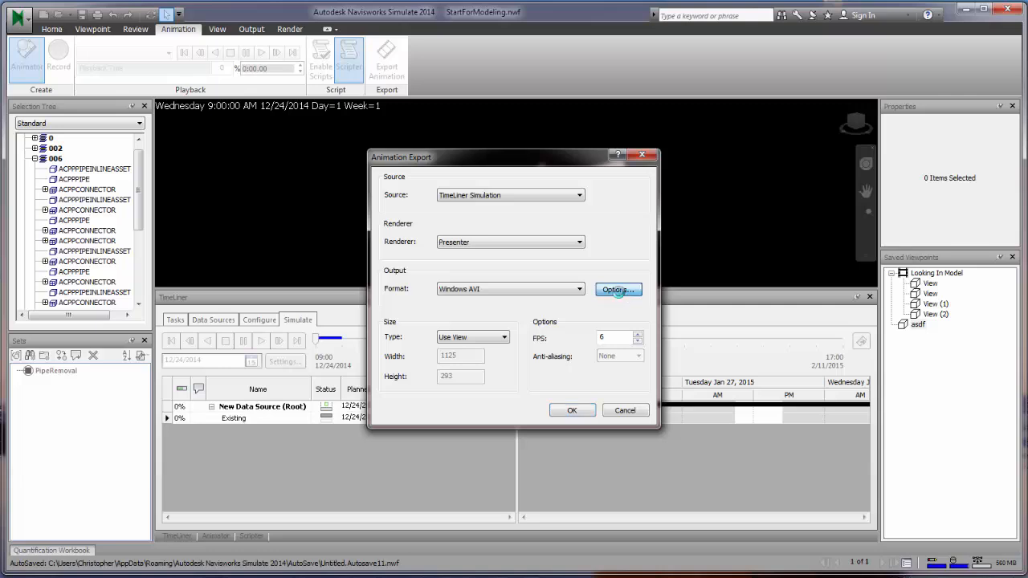
click(503, 281)
click(502, 281)
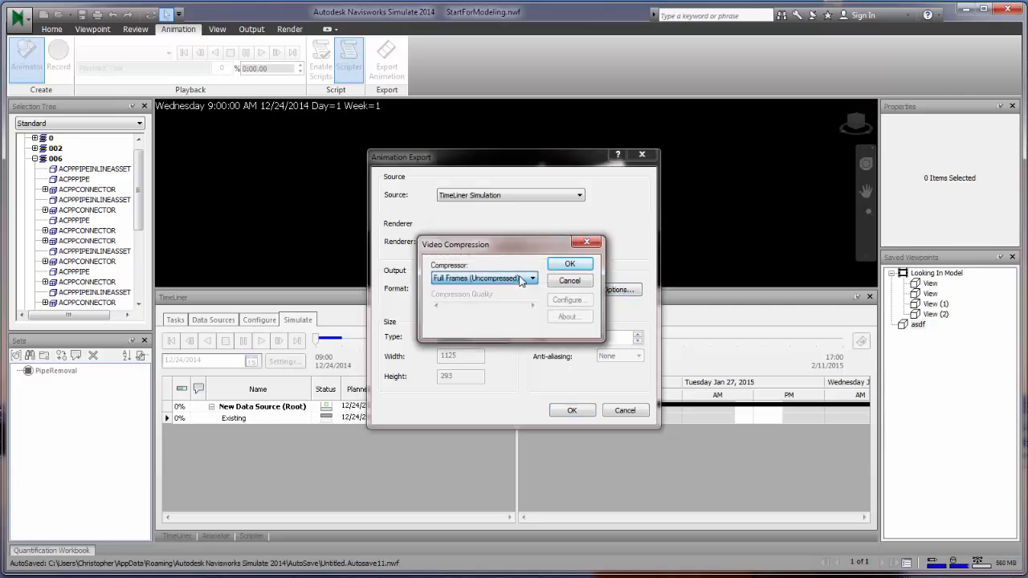
click(529, 278)
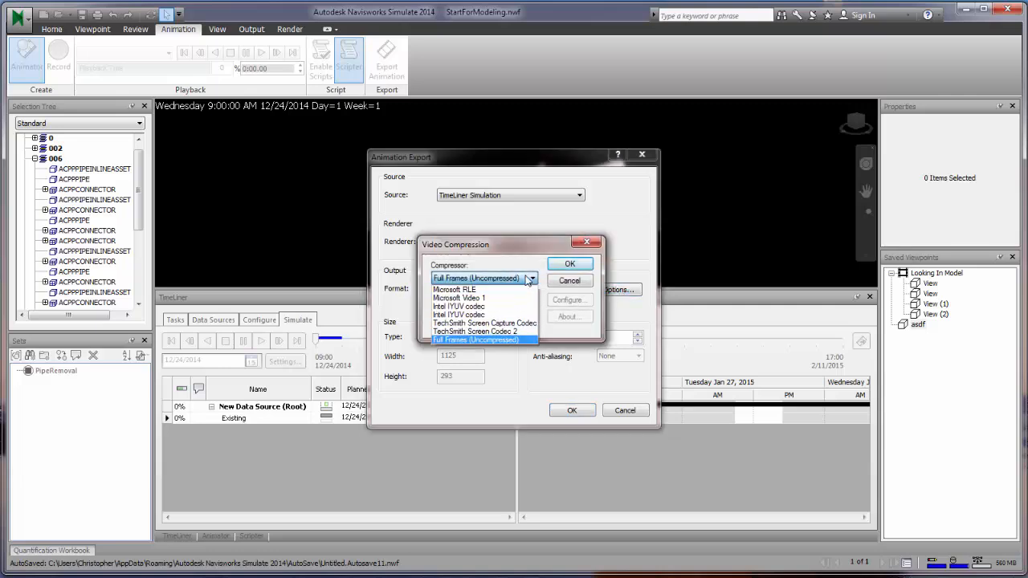
click(530, 280)
click(571, 281)
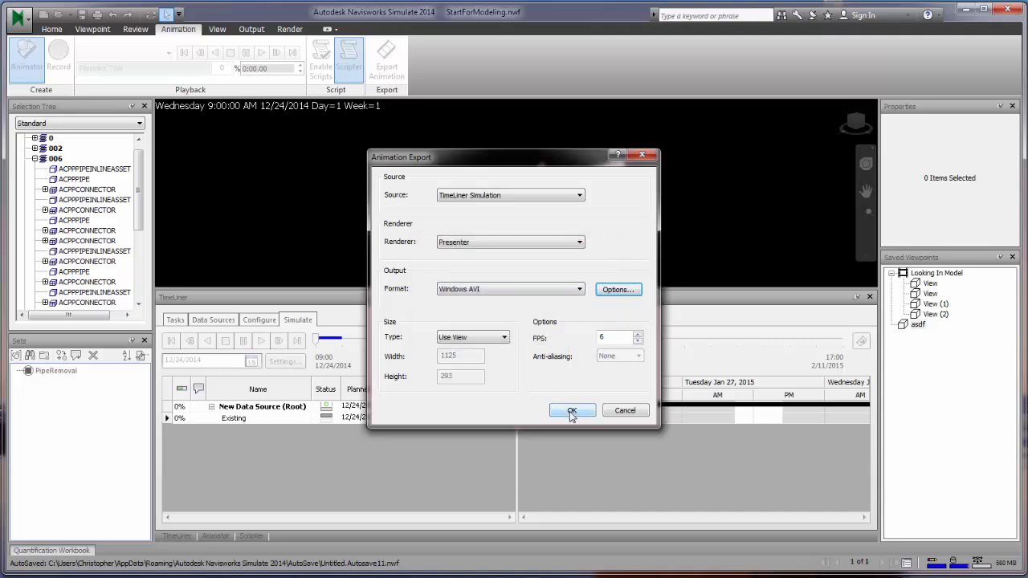
click(625, 410)
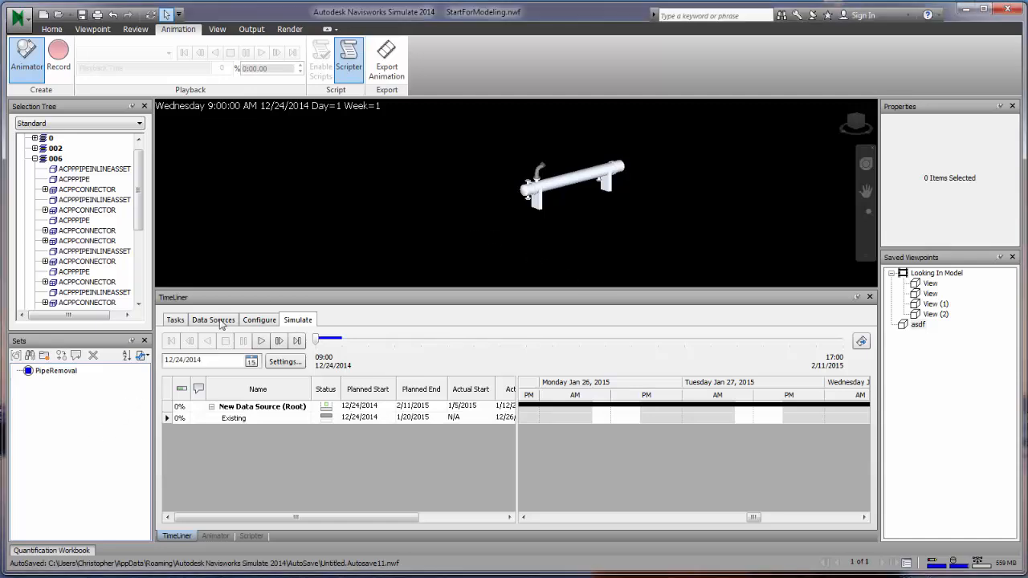
- Show TimeLiner's Data Sources and select the 006 pipe line in the Selection Tree
click(259, 320)
click(211, 321)
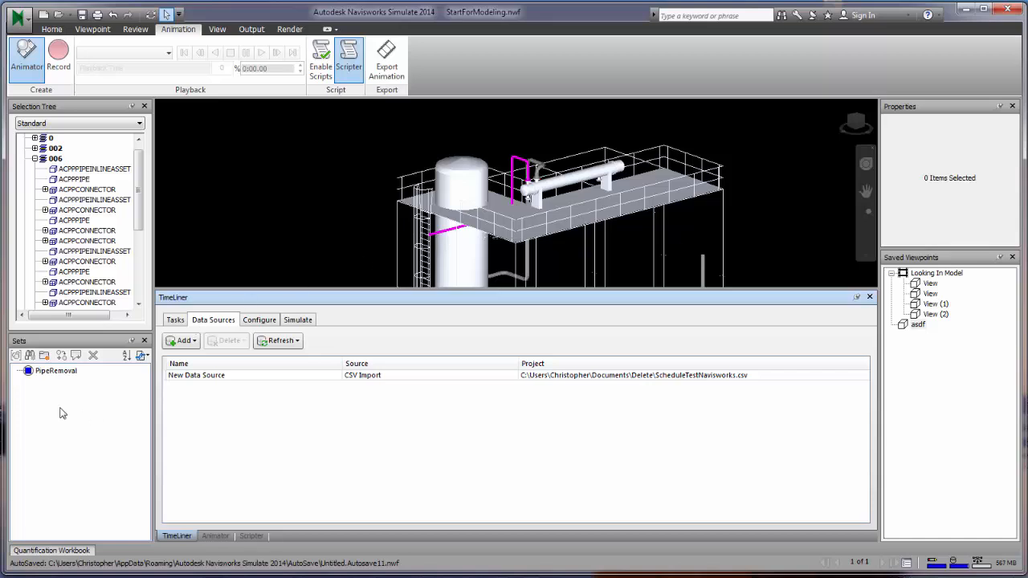
click(53, 158)
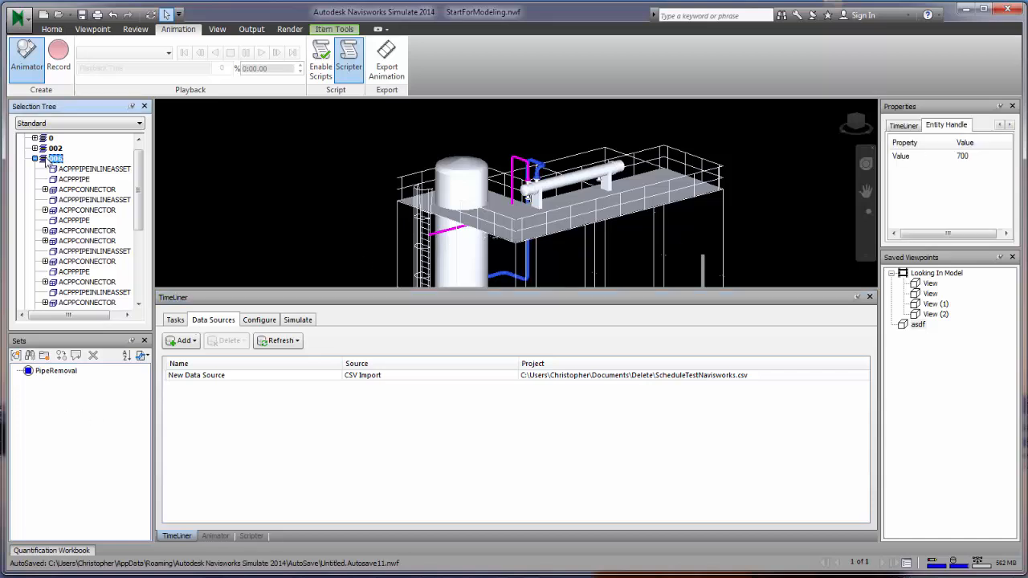
right_click(58, 161)
key(Escape)
- Save the selection as a set named Line 006 and clear the selection
click(16, 355)
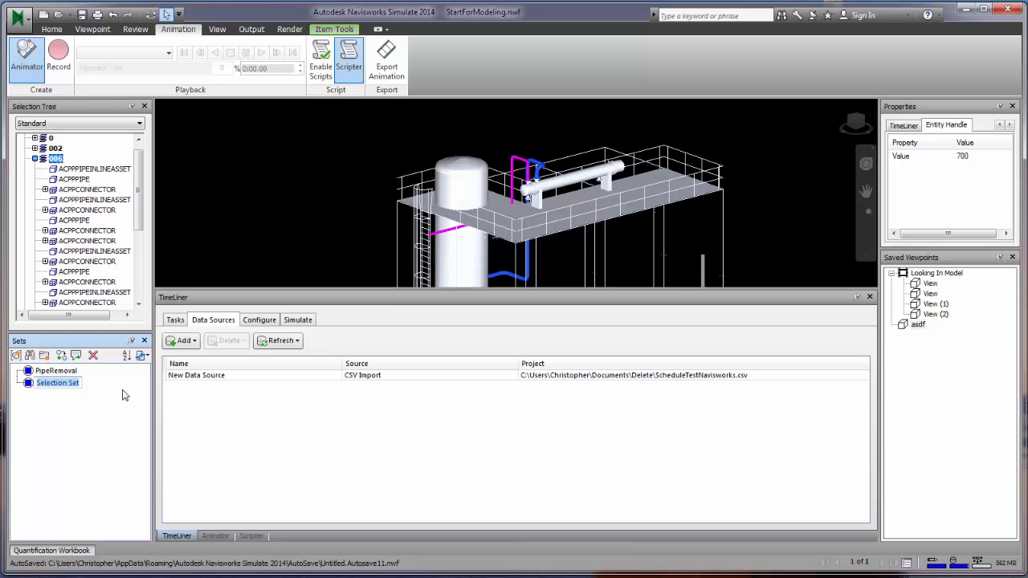
text(<)
text(ine 006)
key(Return)
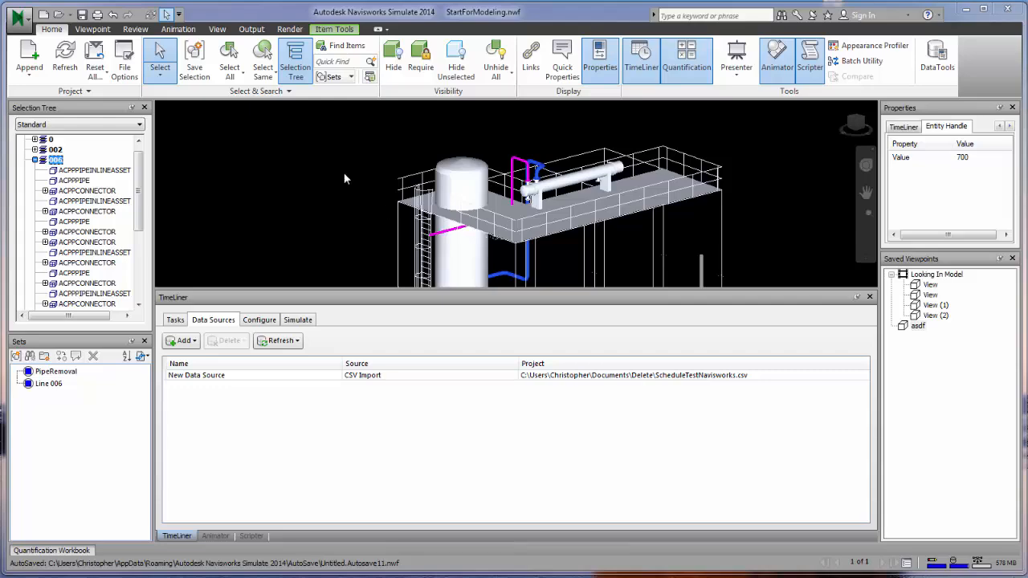
click(418, 167)
scroll(588, 171, up, 5)
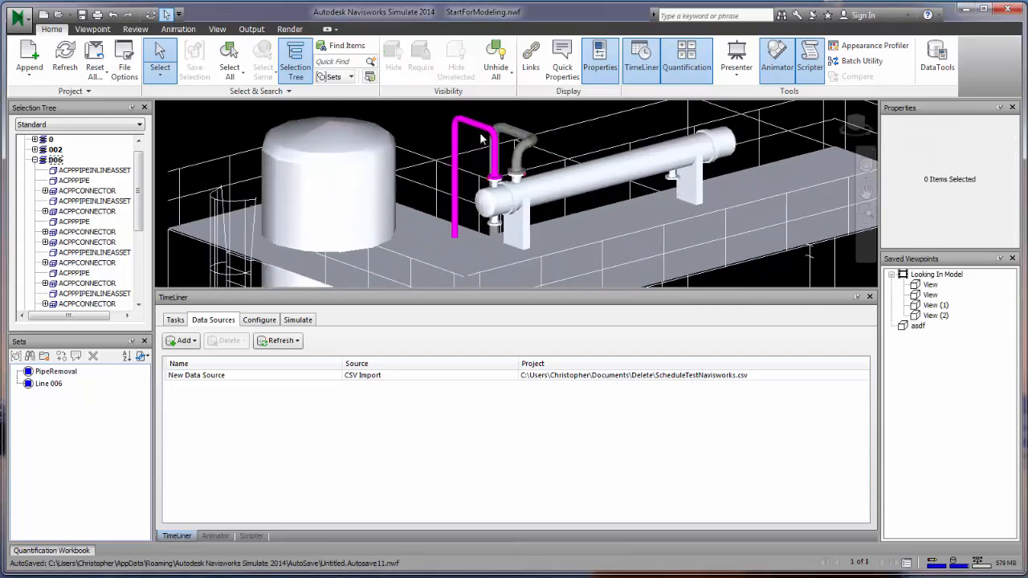
- Lift the magenta pipe segment above the model with the Move tool
click(480, 139)
middle_drag(453, 147, 452, 207)
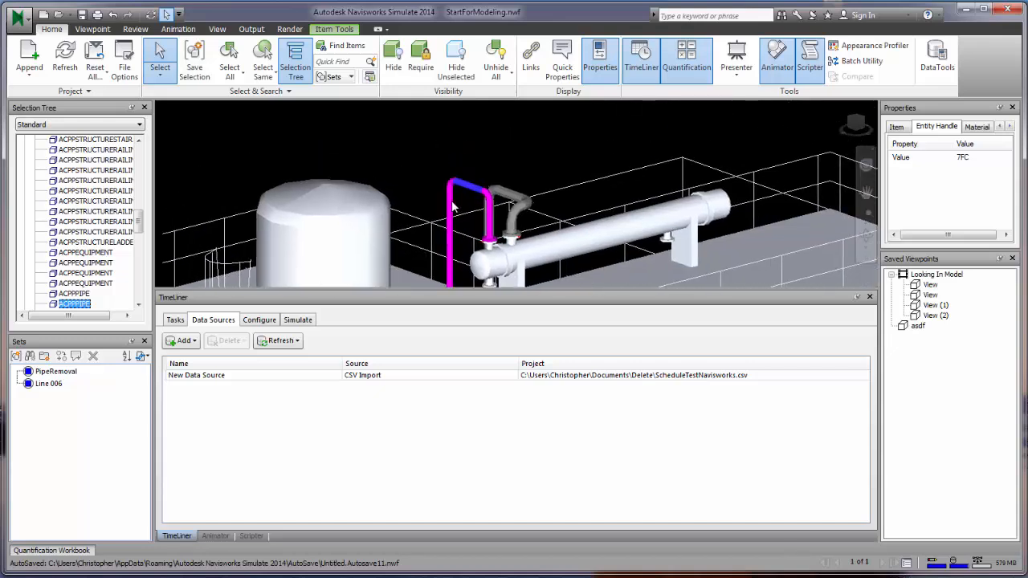
click(334, 28)
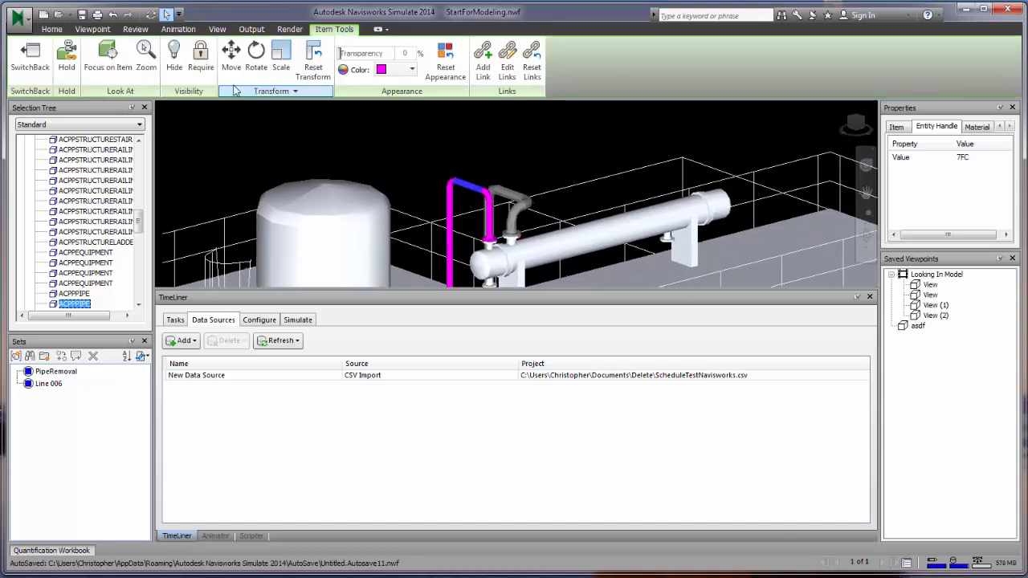
click(232, 53)
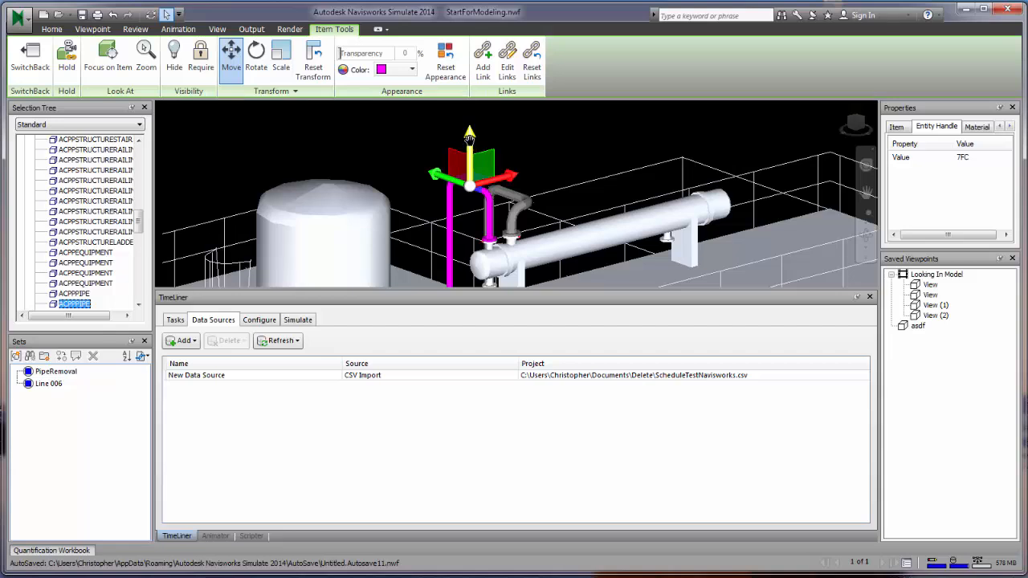
mouse_move(472, 149)
mouse_down()
mouse_move(472, 84)
mouse_move(471, 160)
mouse_up()
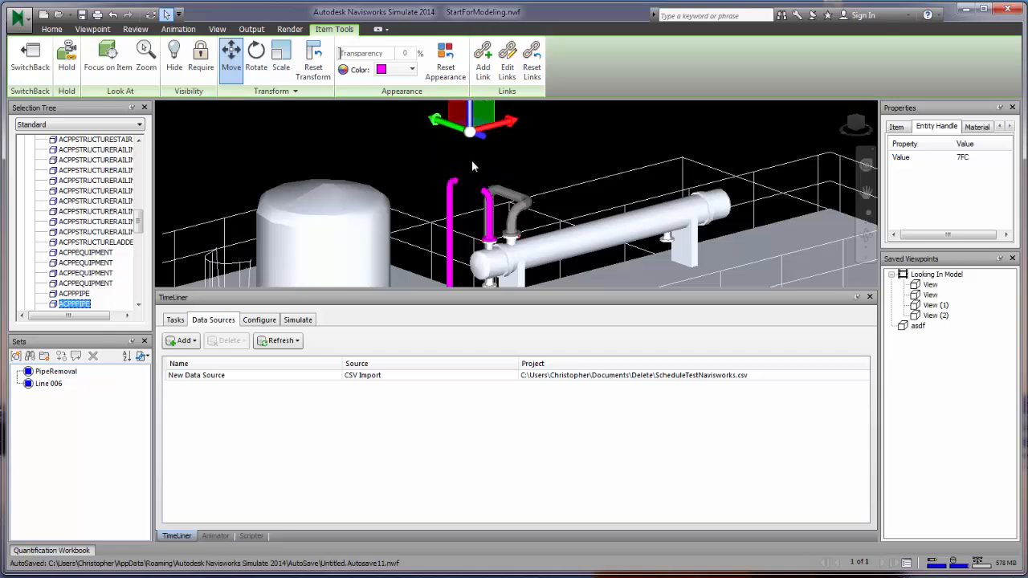
click(472, 159)
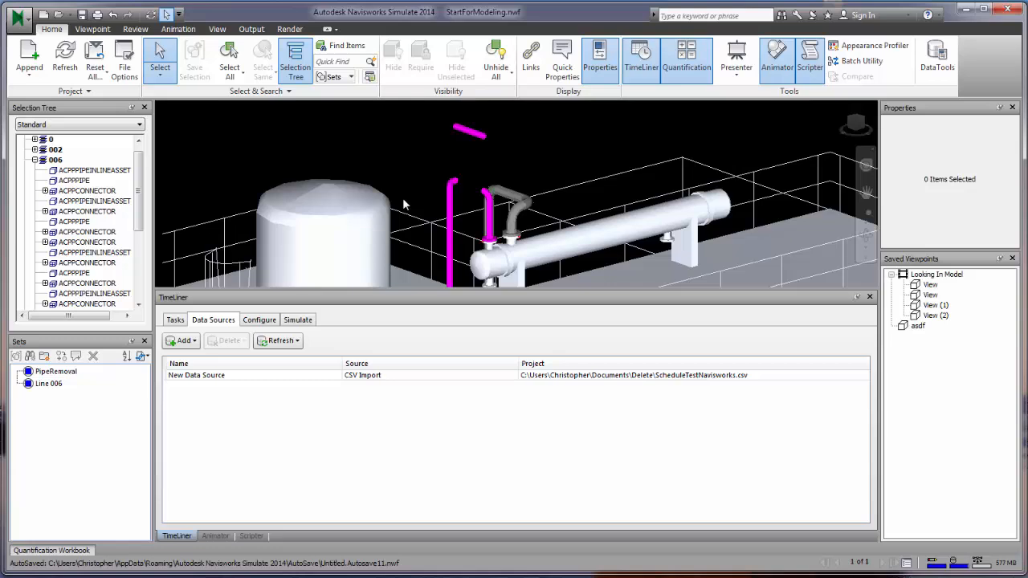
- Reset the pipe's transform, check its Item properties, then clear the selection
click(474, 133)
click(345, 32)
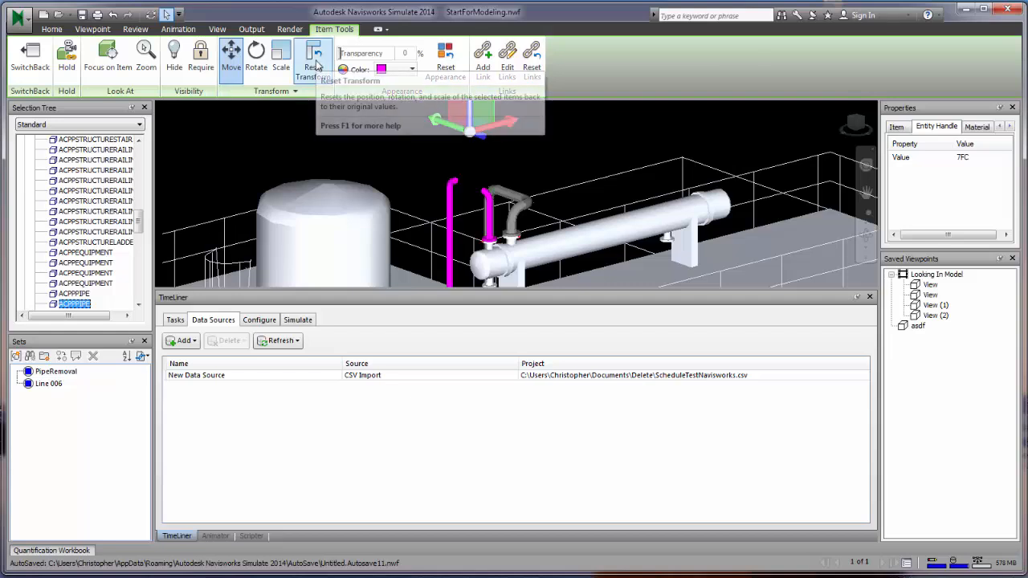
click(315, 66)
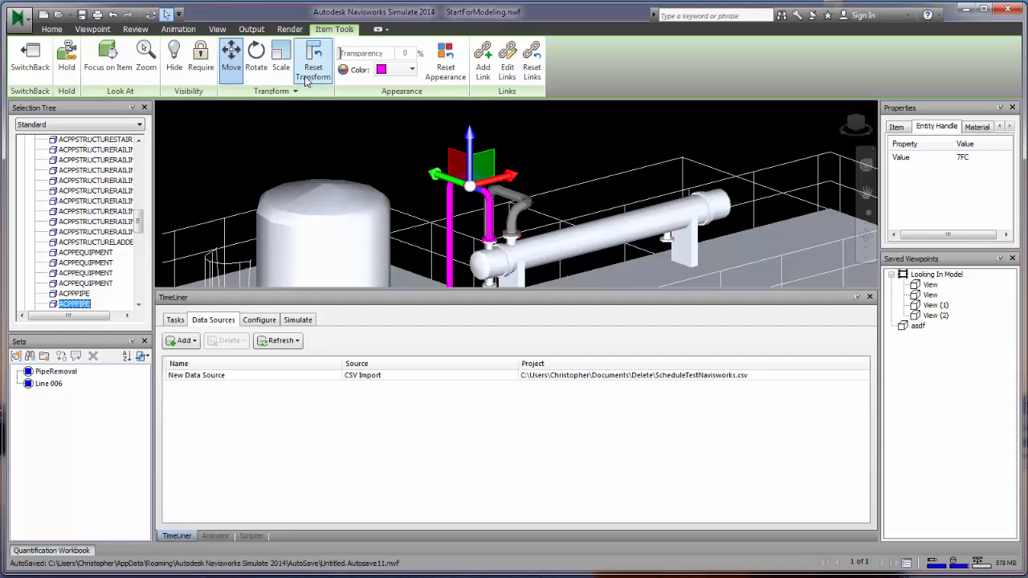
click(126, 32)
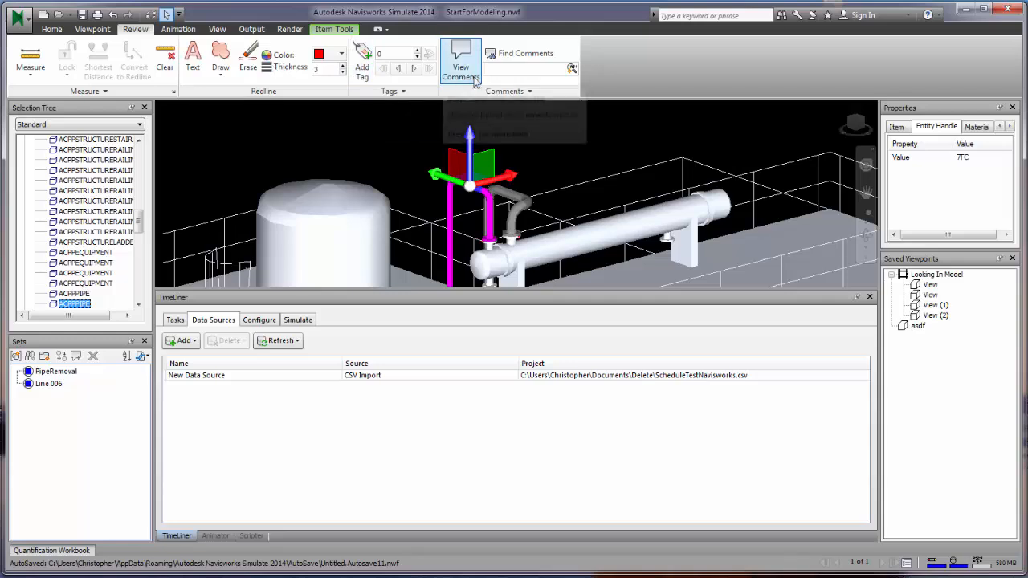
click(526, 95)
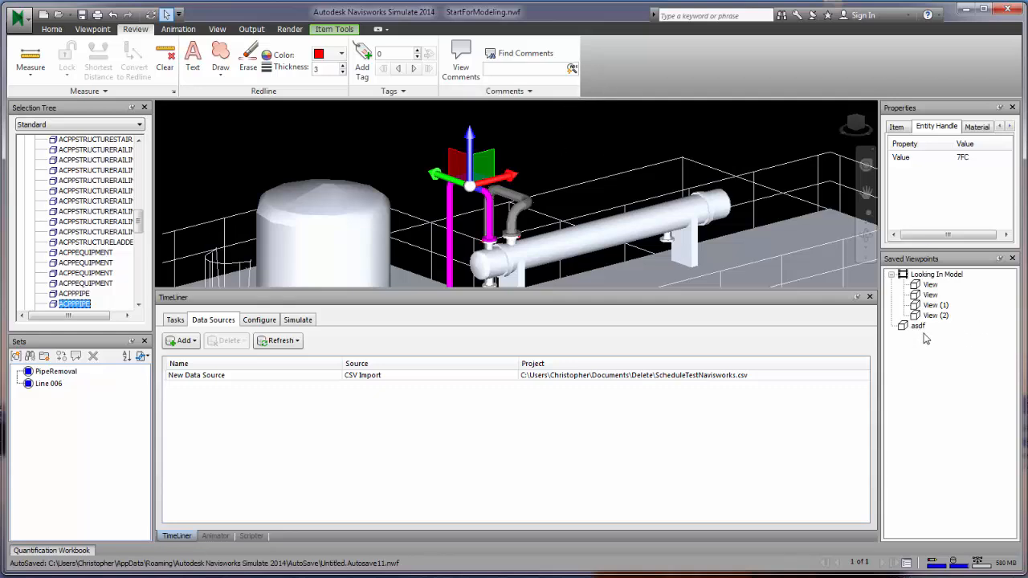
click(896, 126)
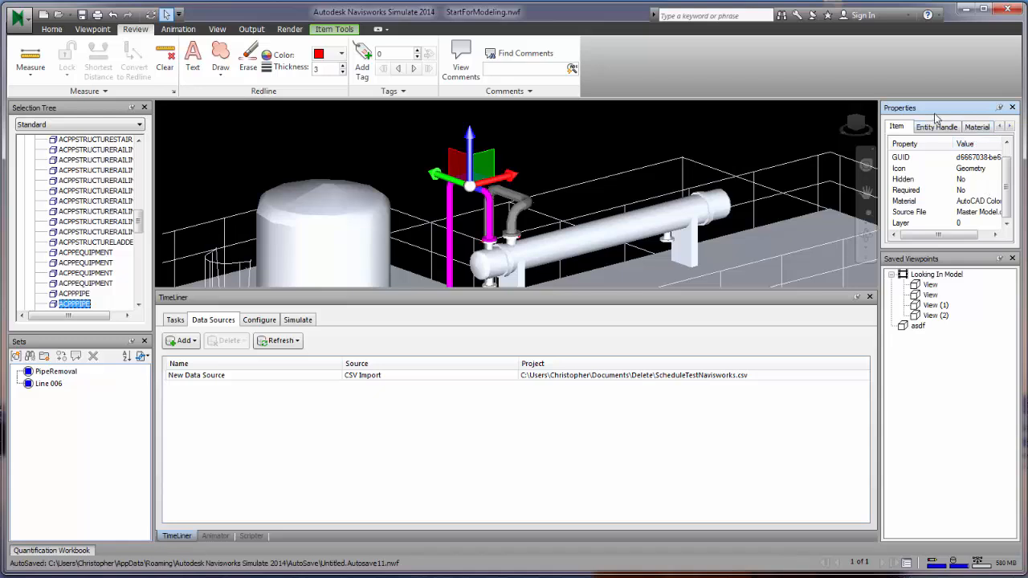
click(573, 176)
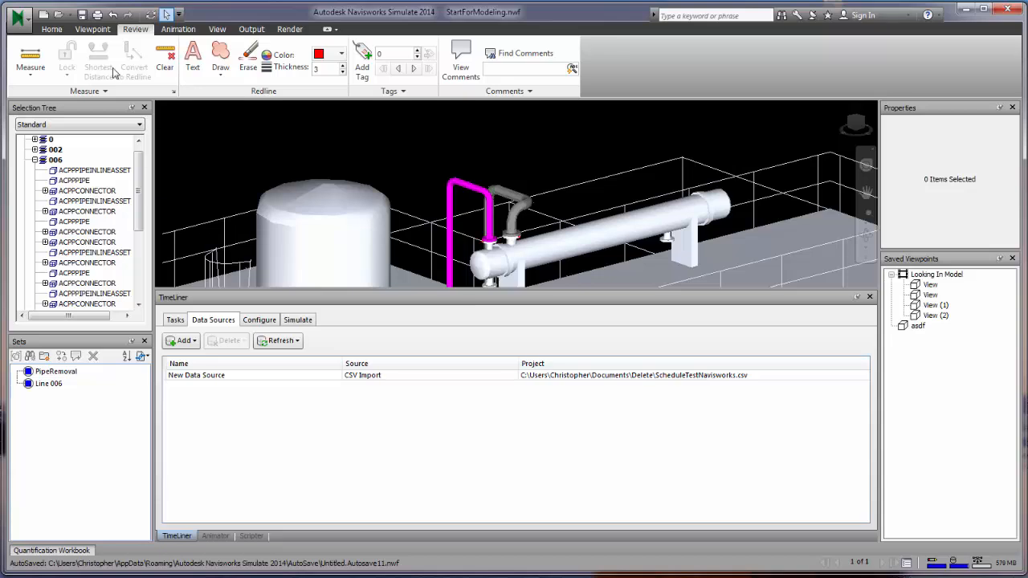
click(51, 29)
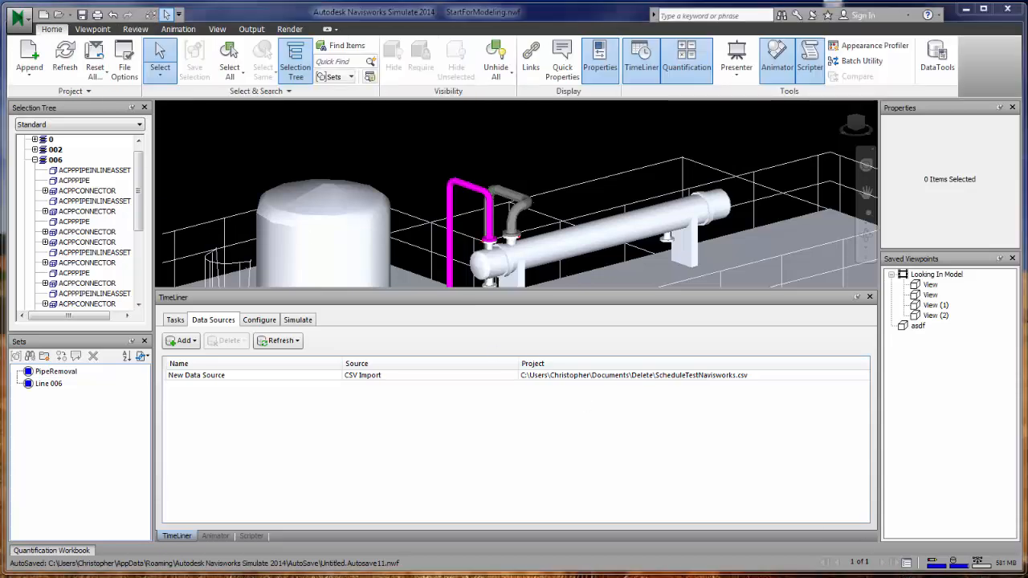
- Apply Checker black 1/8" from Standard > Designs and Patterns > Checker > Imperial to the tank
click(737, 58)
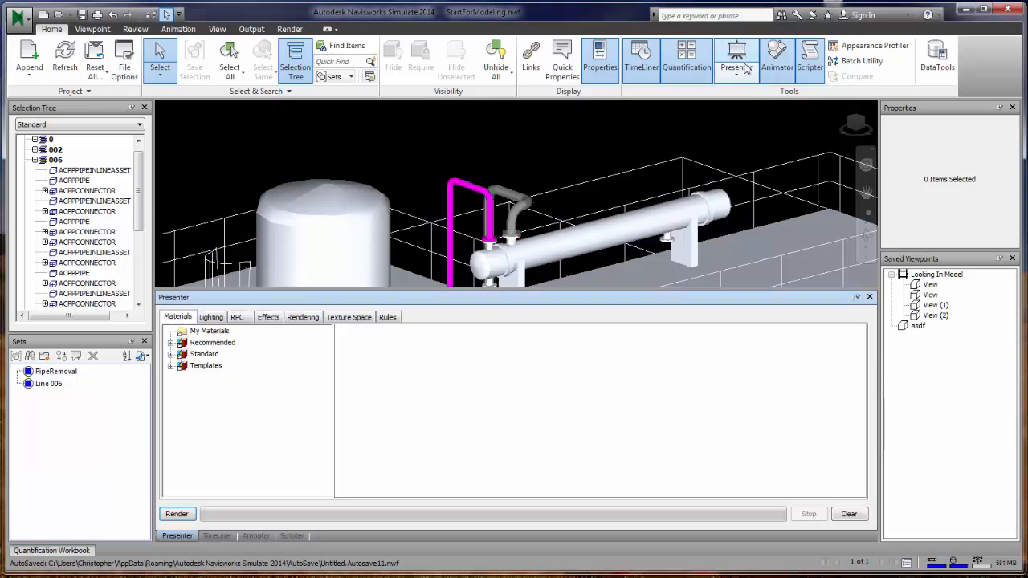
click(341, 246)
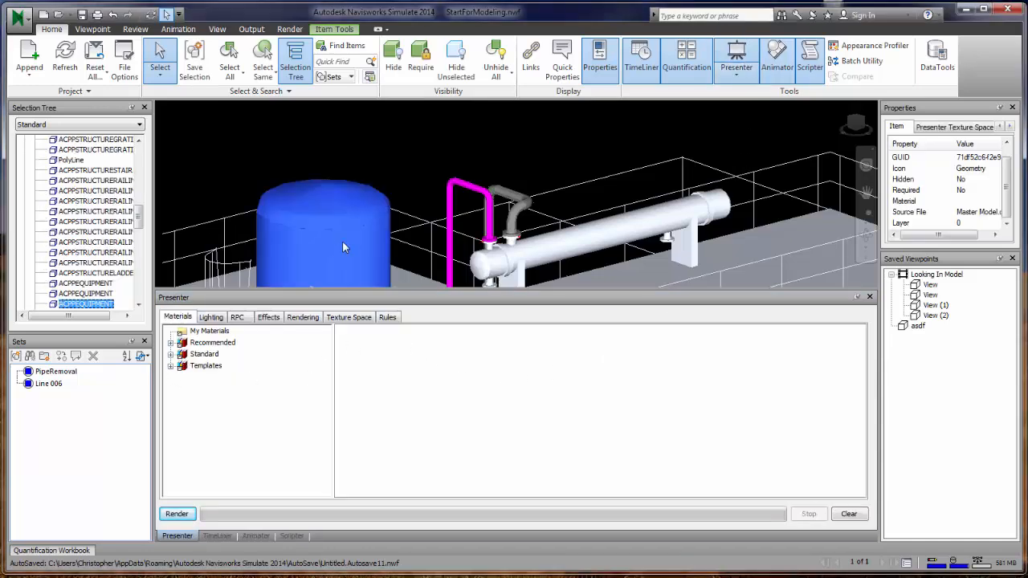
click(171, 355)
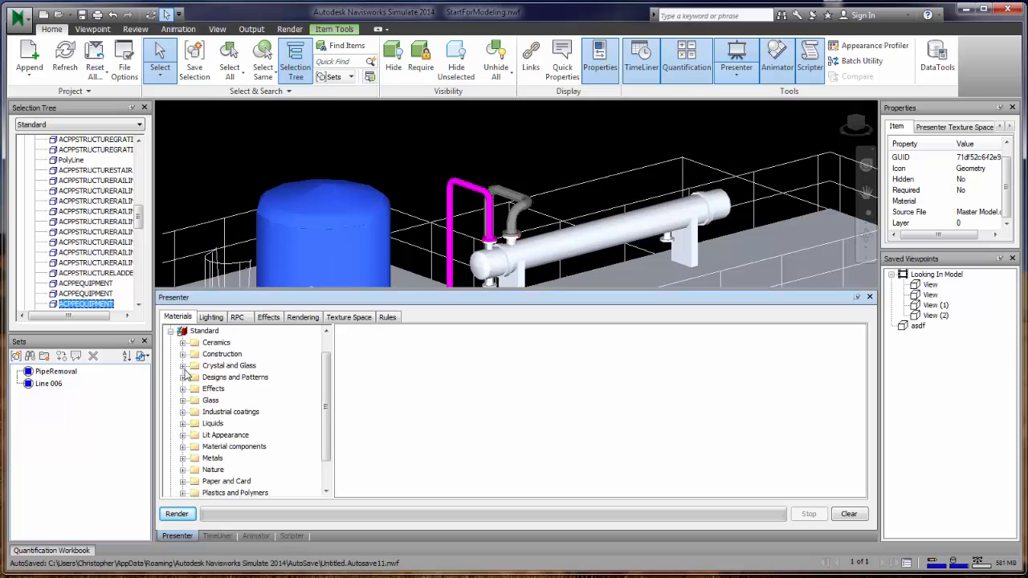
click(183, 378)
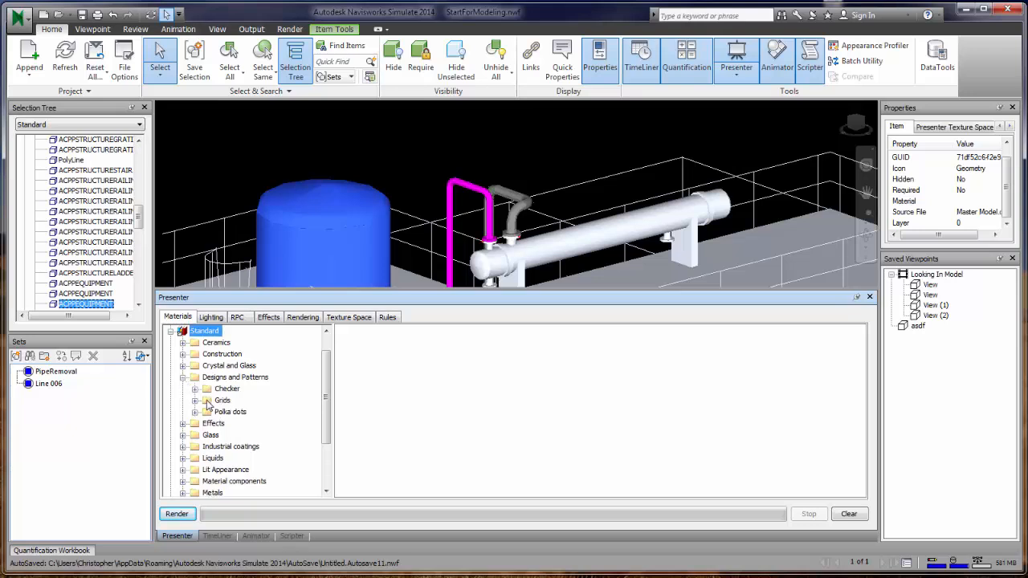
click(195, 388)
click(208, 400)
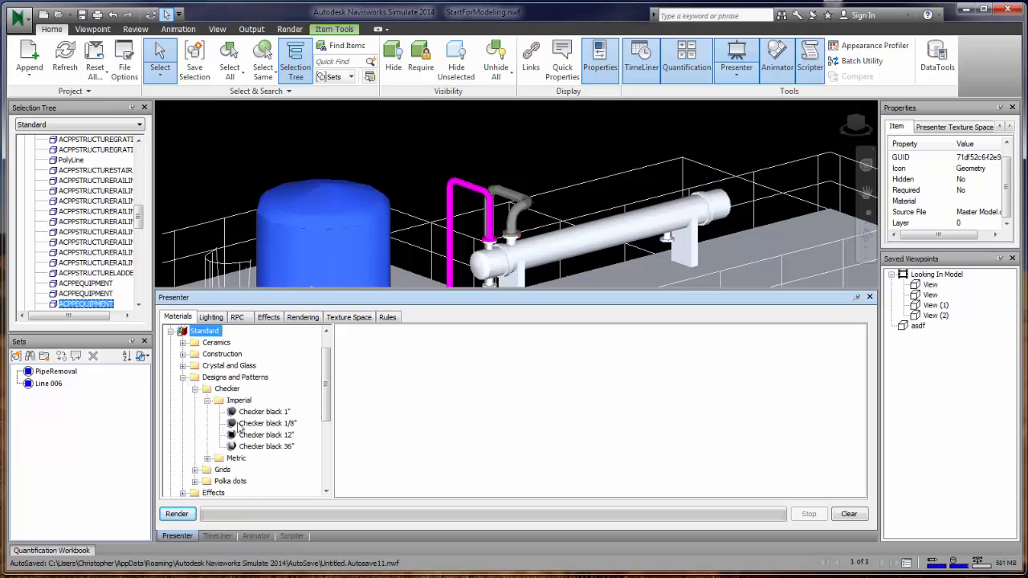
click(267, 424)
right_click(273, 425)
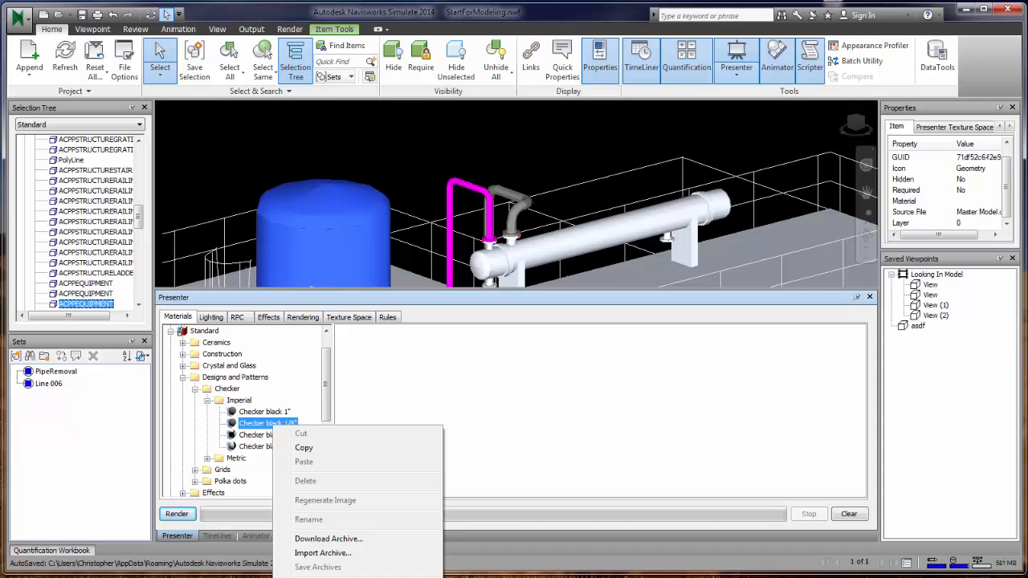
click(330, 576)
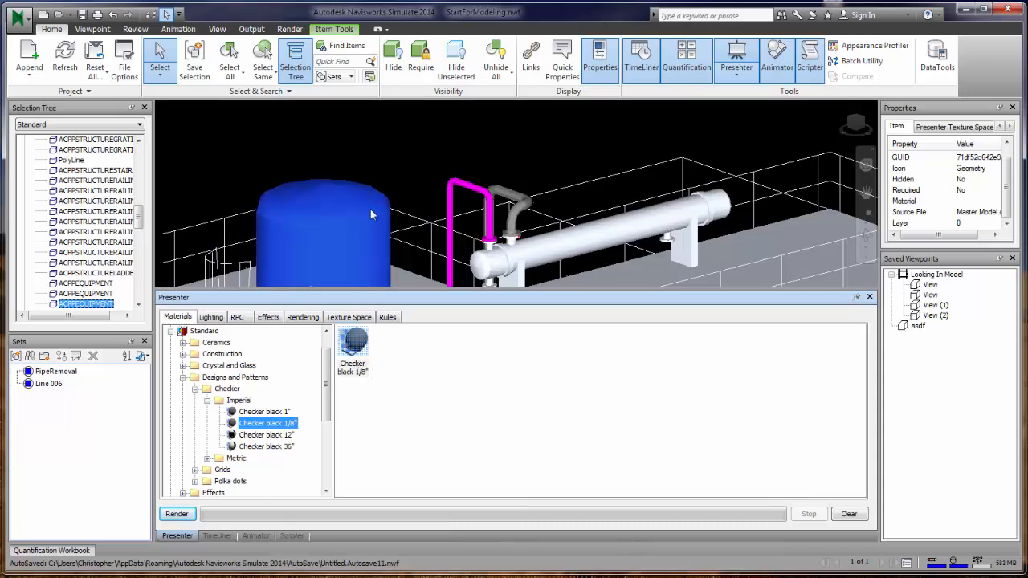
- Drag Checker black 36" then Checker black 12" onto the tank, leaving the 12" checker applied
click(399, 166)
scroll(307, 253, up, 5)
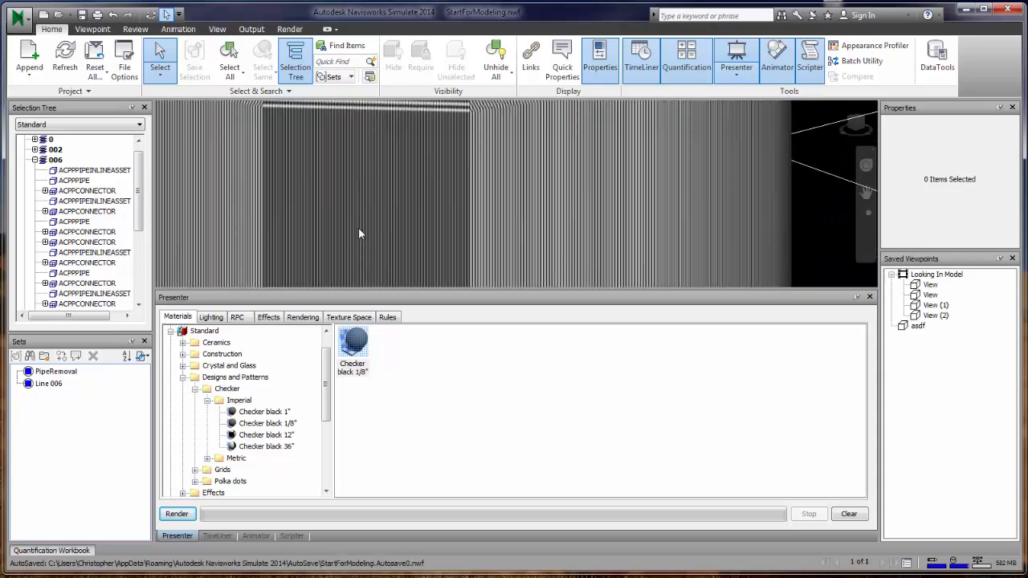
scroll(358, 195, down, 3)
scroll(358, 195, down, 5)
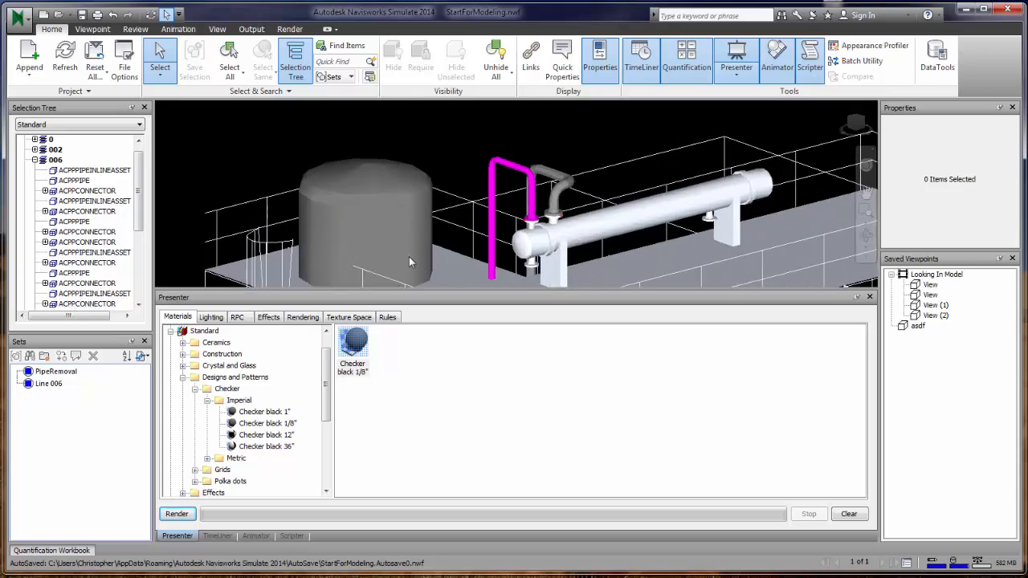
click(356, 230)
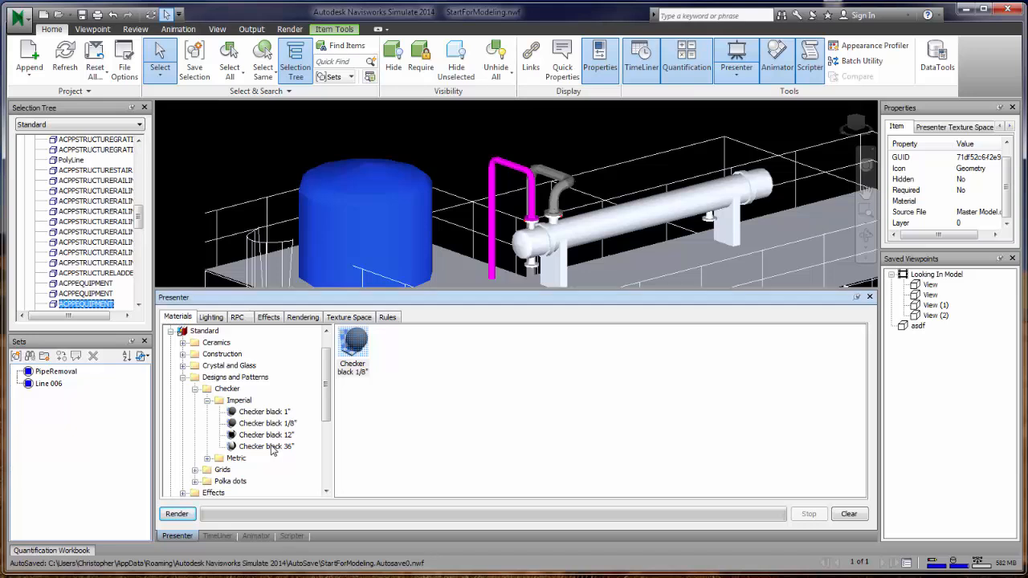
drag(272, 451, 354, 231)
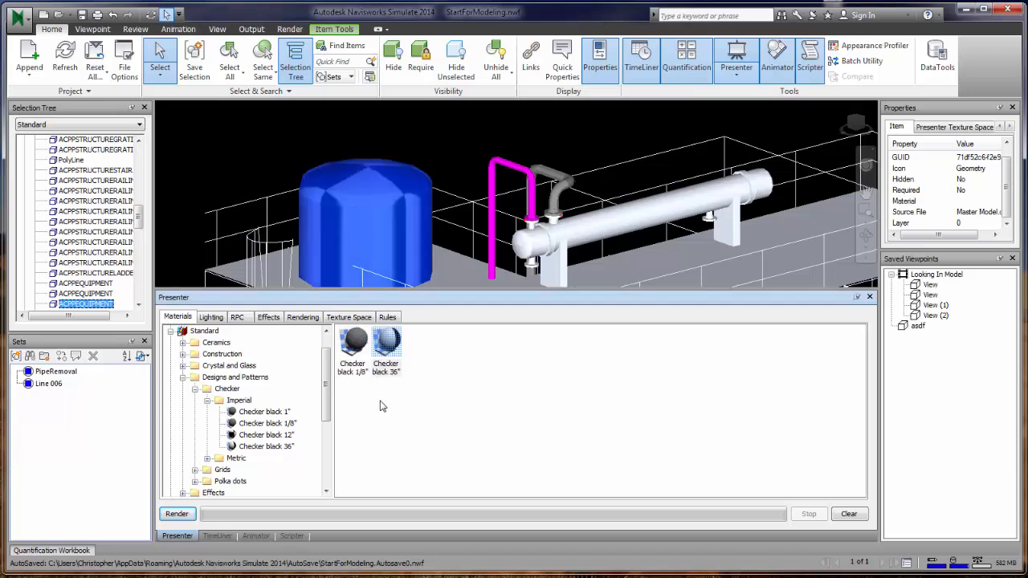
key(Escape)
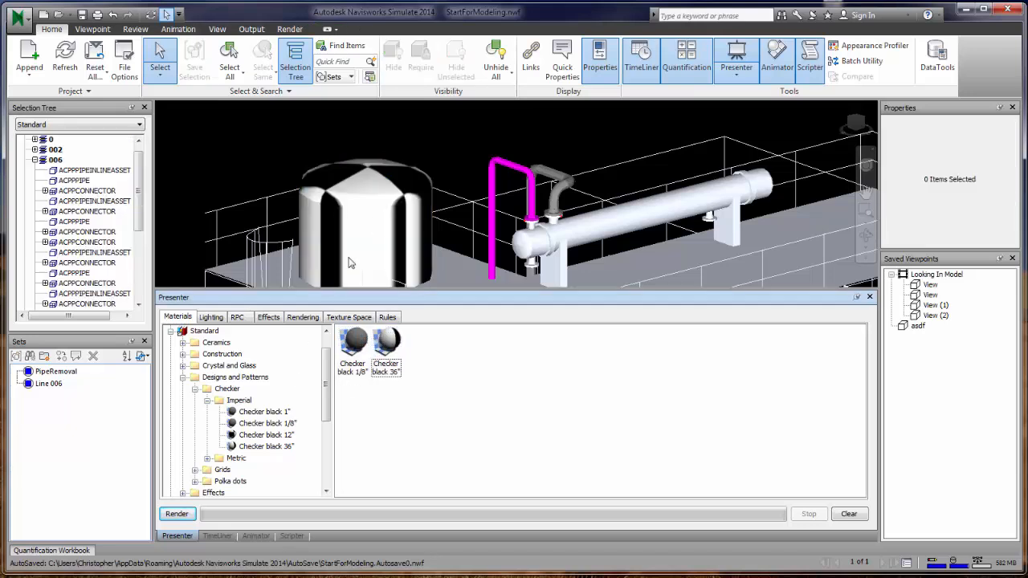
drag(277, 438, 357, 245)
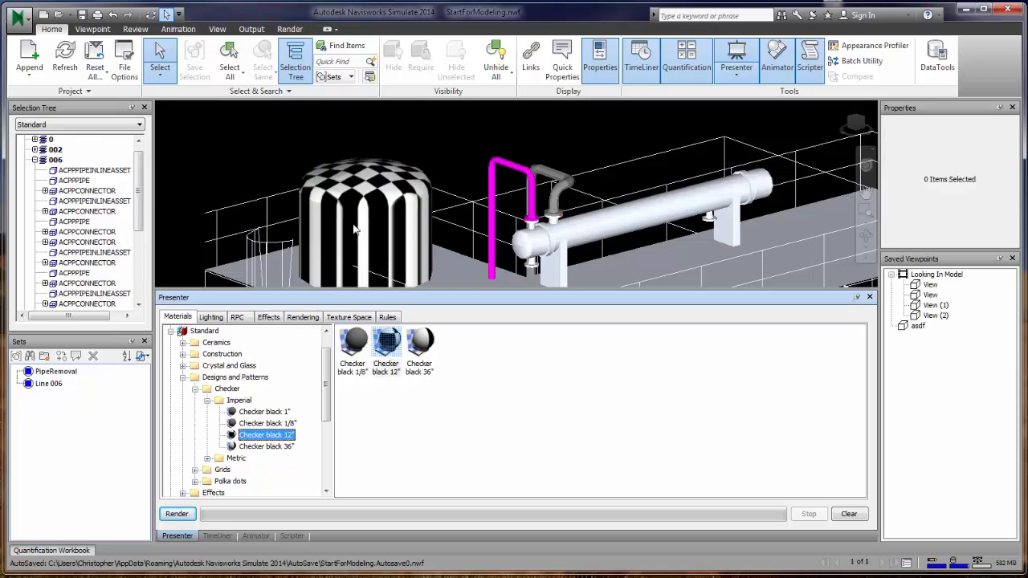
click(386, 183)
- Zoom and pan around the checkered tank and slab, ending closer on the pipe assembly
key(Escape)
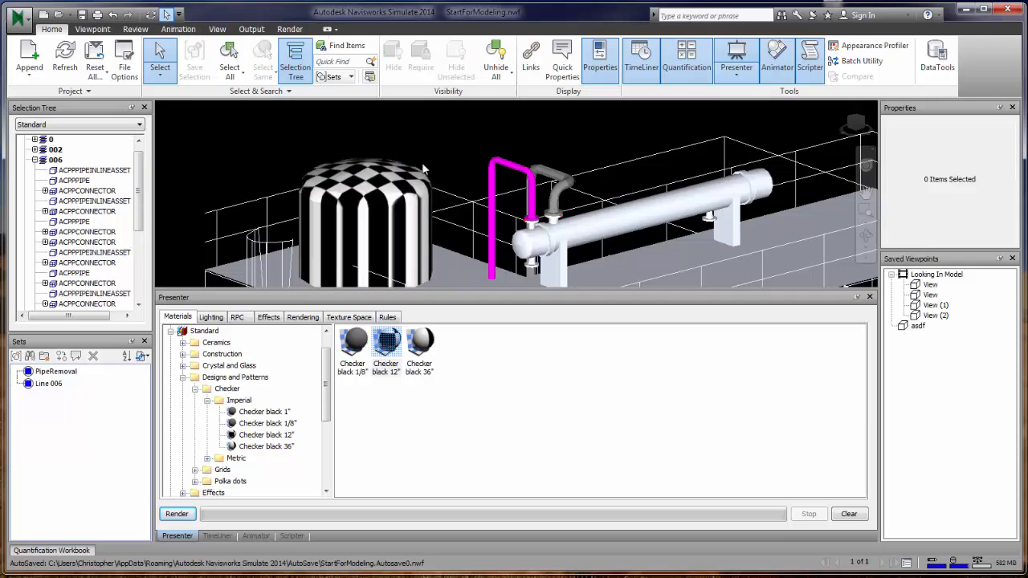
scroll(387, 184, down, 2)
middle_drag(382, 221, 380, 85)
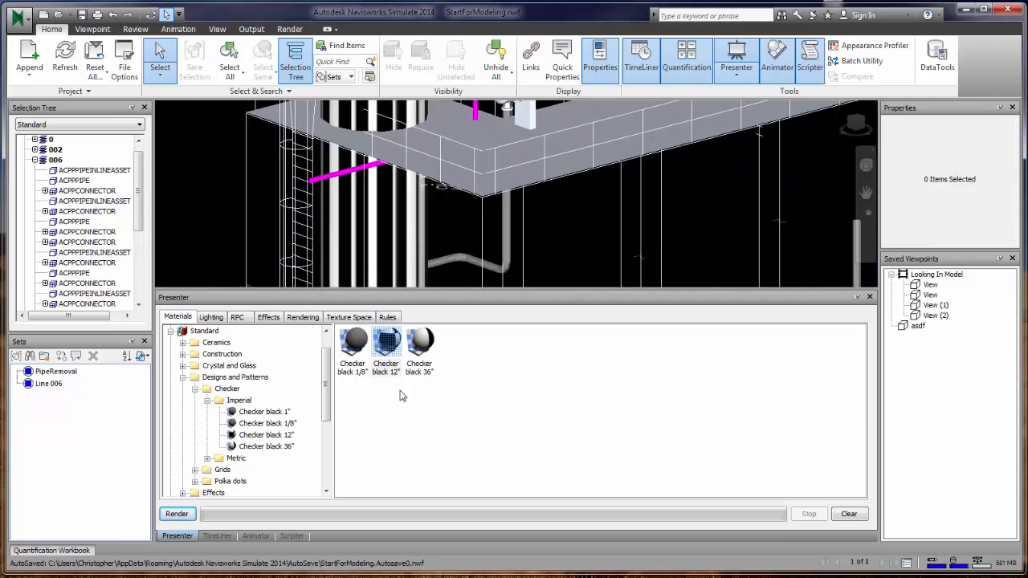
middle_drag(382, 255, 442, 278)
middle_drag(436, 102, 416, 180)
scroll(415, 179, up, 2)
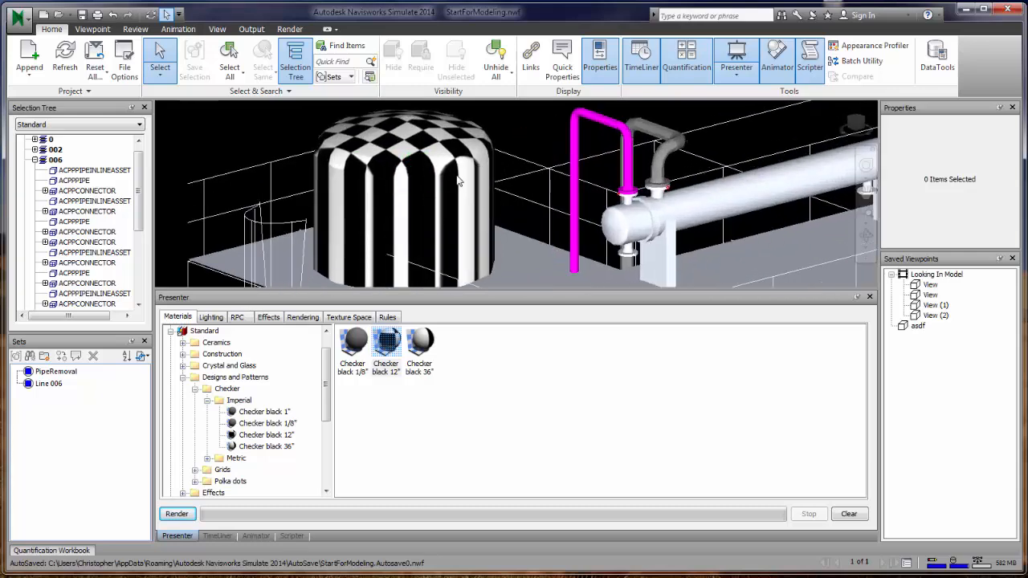
scroll(494, 231, down, 3)
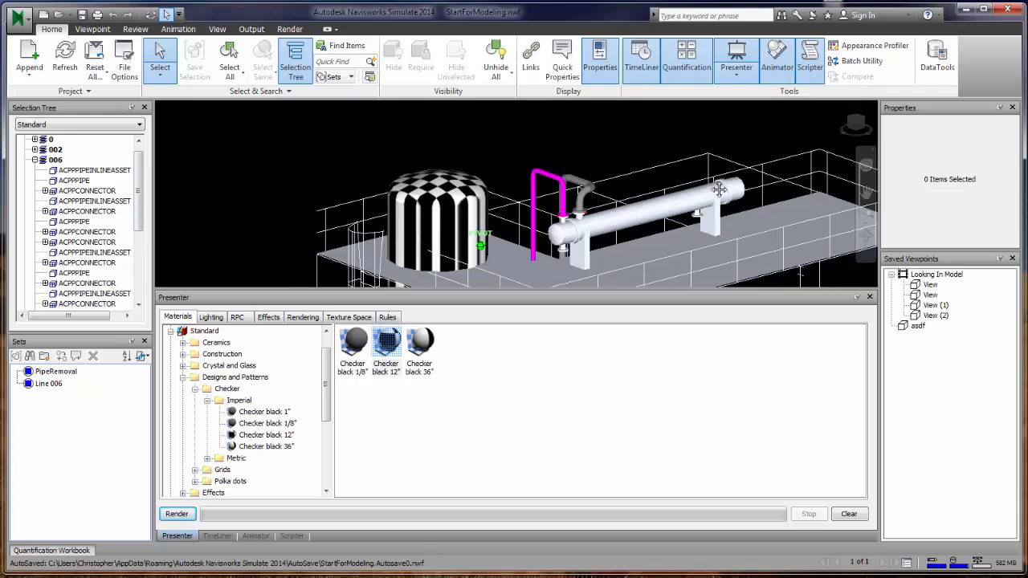
middle_drag(719, 187, 574, 132)
scroll(688, 215, down, 2)
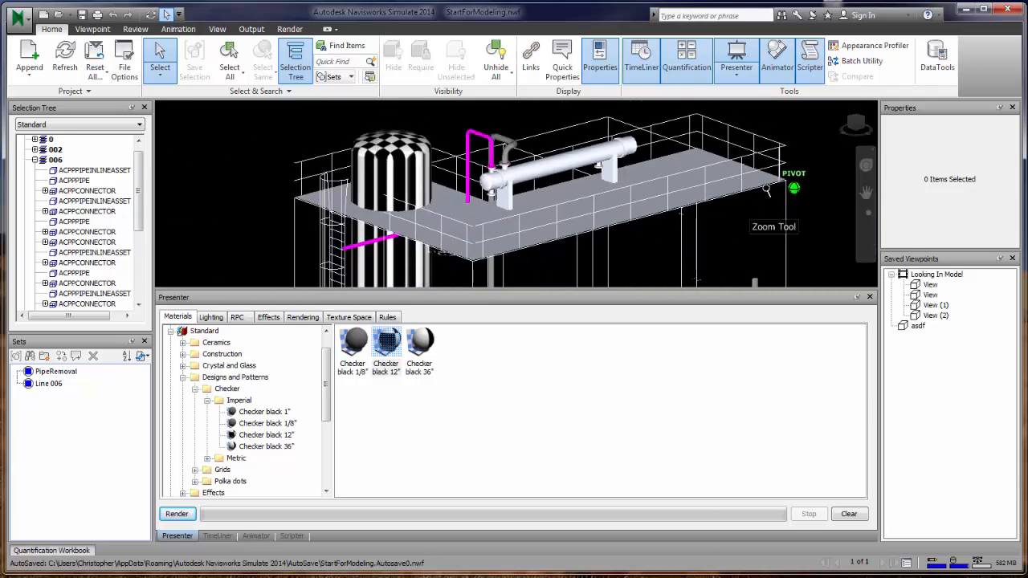
middle_drag(688, 215, 612, 286)
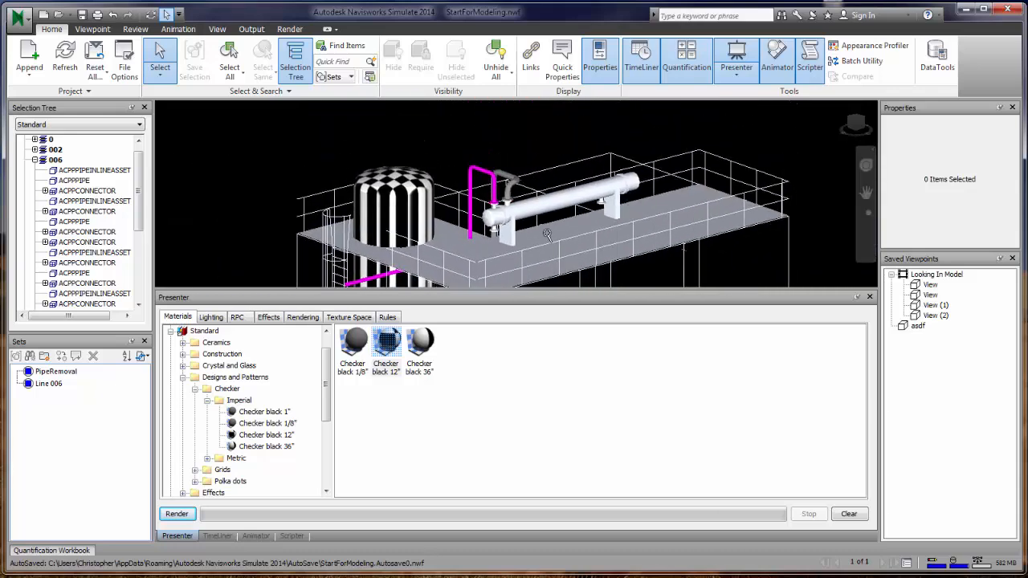
scroll(550, 223, up, 4)
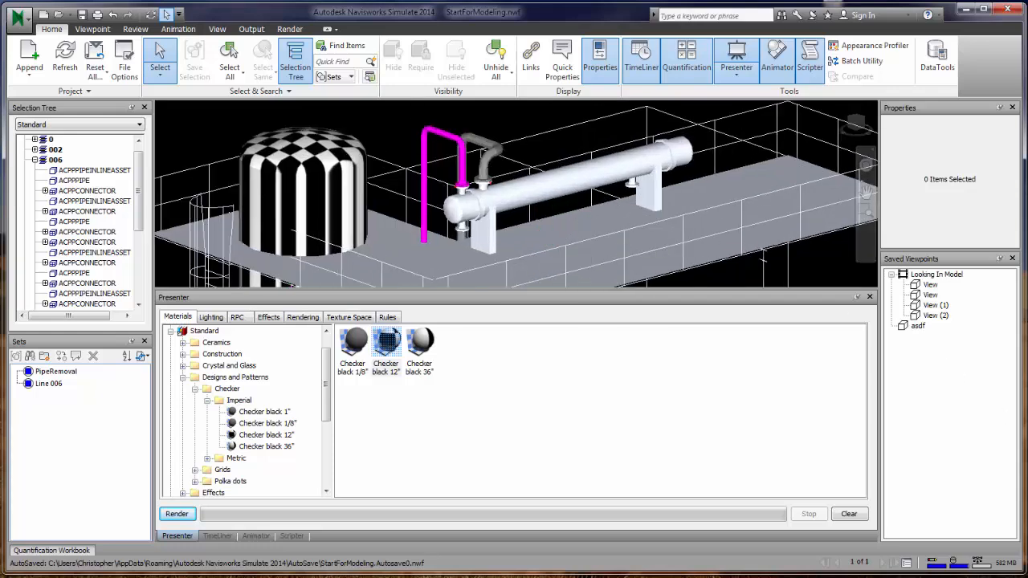
click(994, 440)
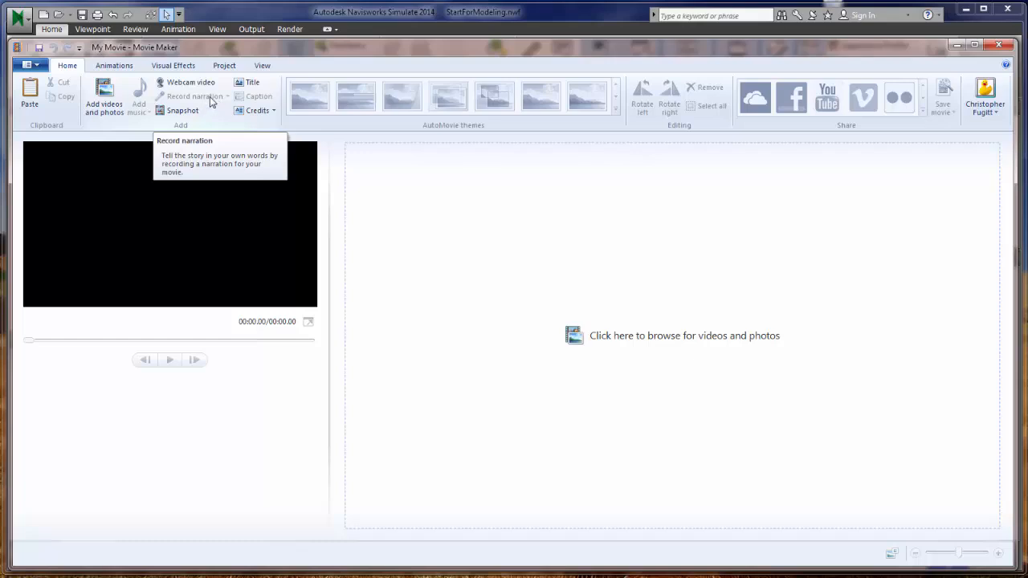
- Open and close the File menu on the empty My Movie project
click(37, 65)
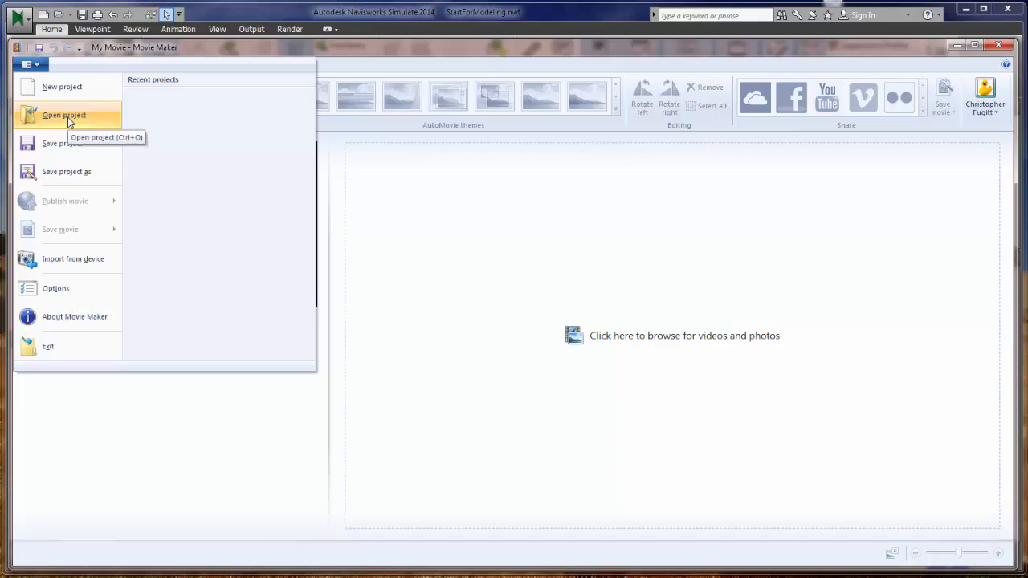
click(68, 120)
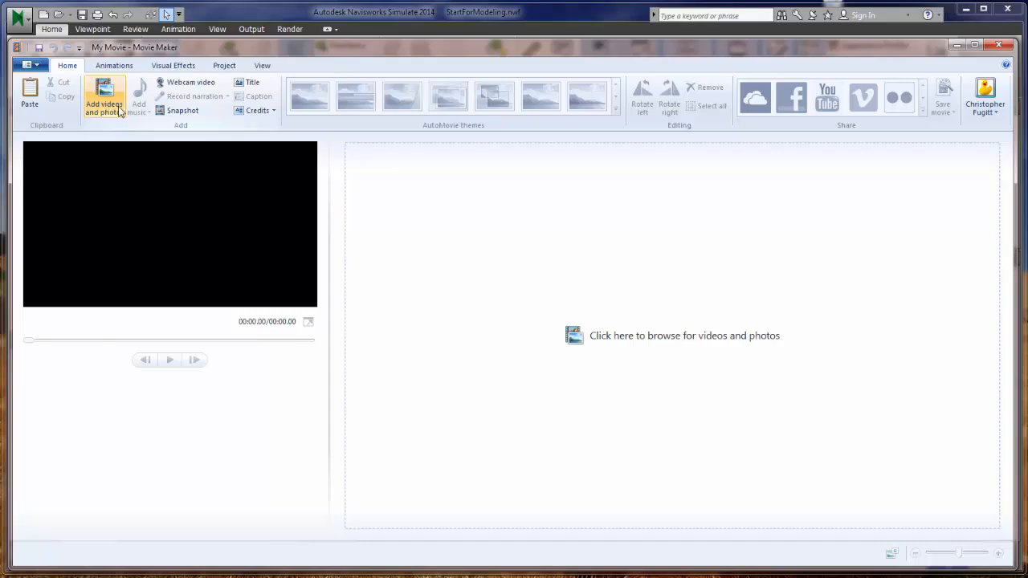
- Add a My Movie title clip and record a narration, saving it as a .wma file
click(249, 82)
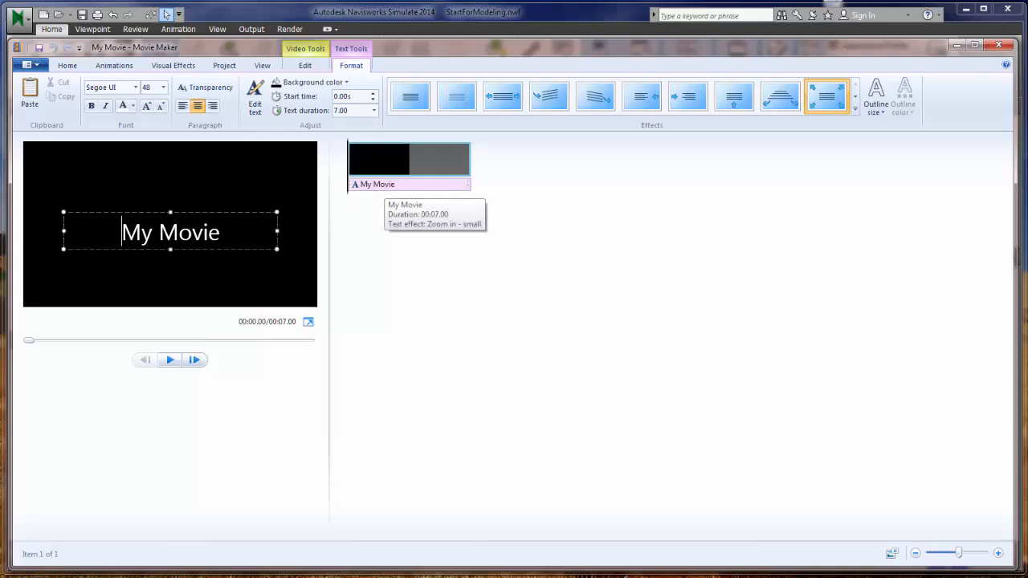
click(373, 291)
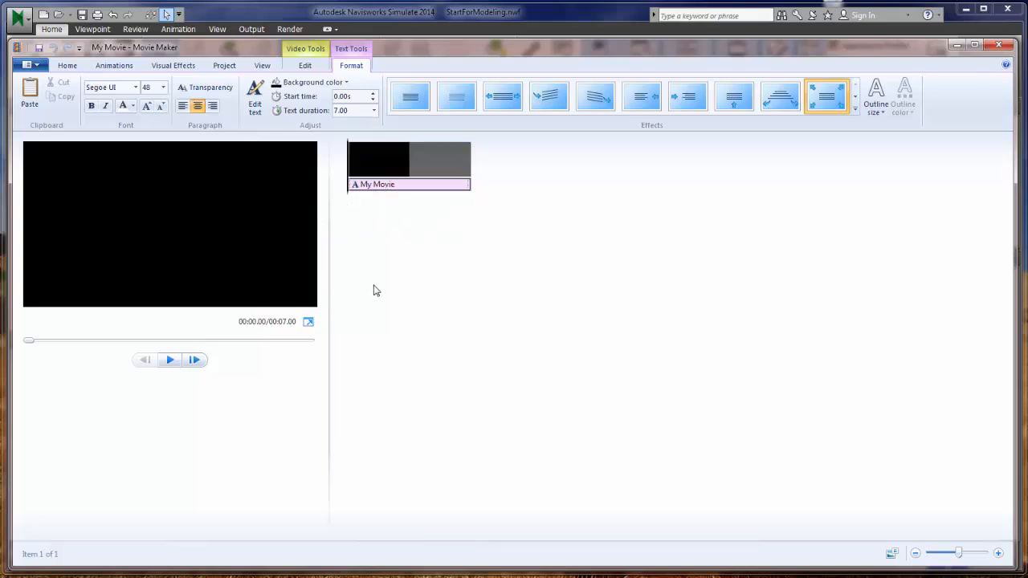
click(67, 65)
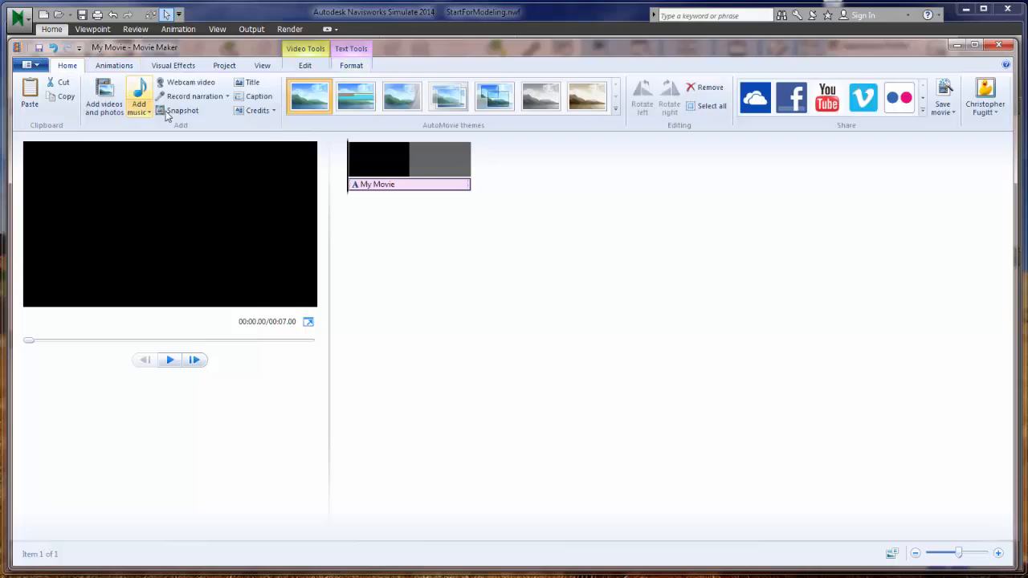
click(192, 96)
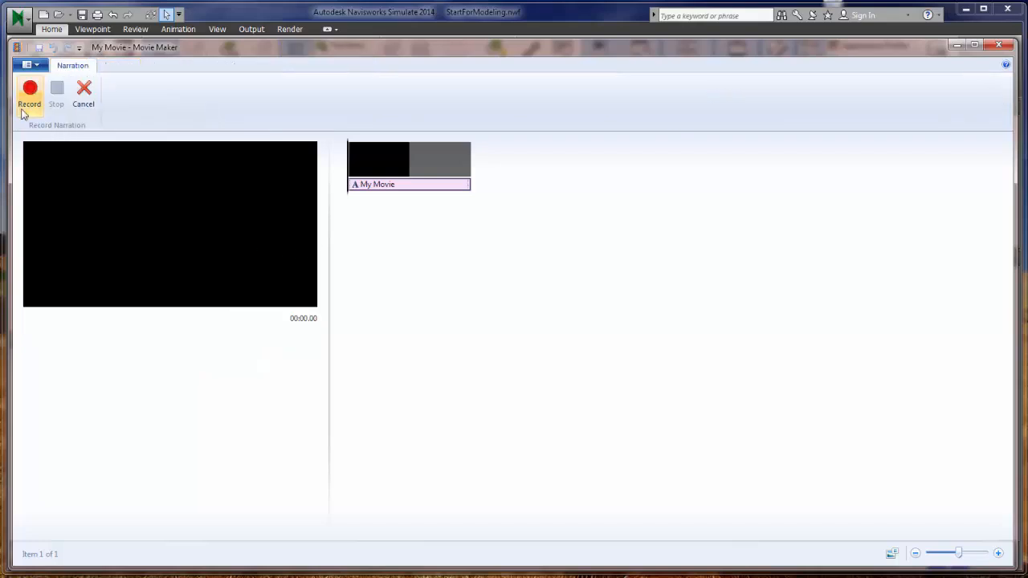
click(29, 93)
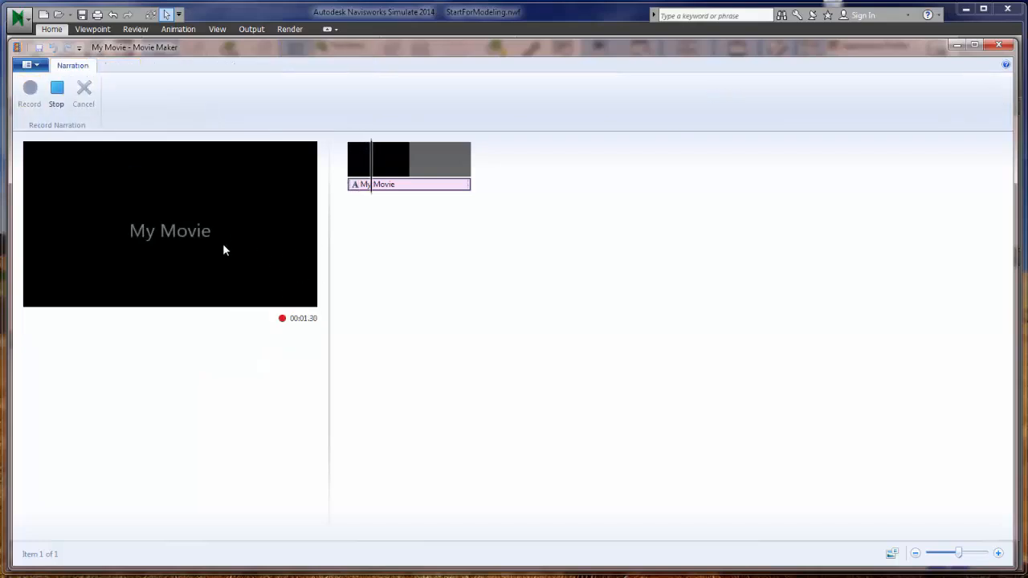
click(60, 111)
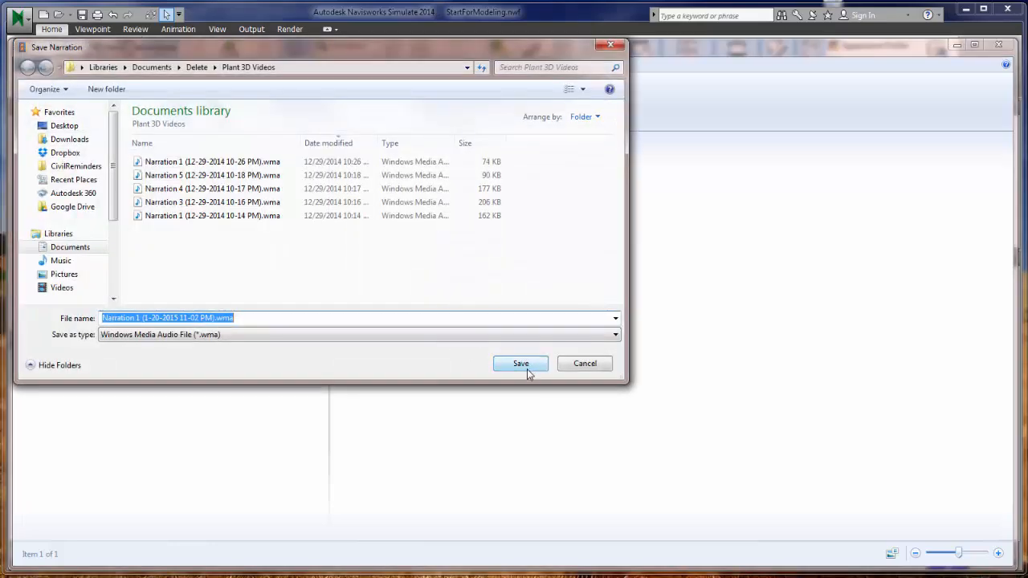
click(528, 370)
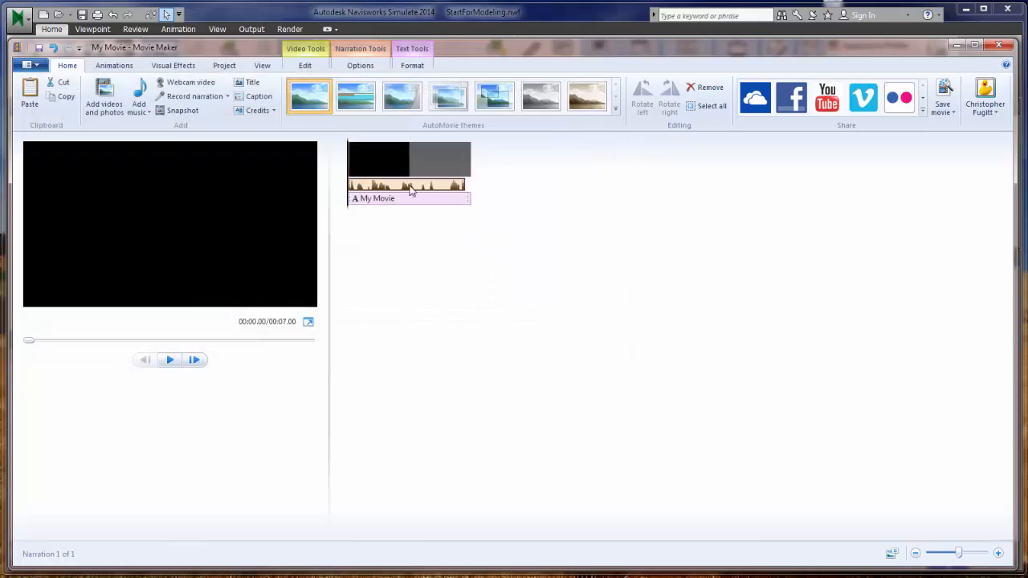
- Play the titled clip with its narration, browse the Share services, then minimize Movie Maker
click(170, 359)
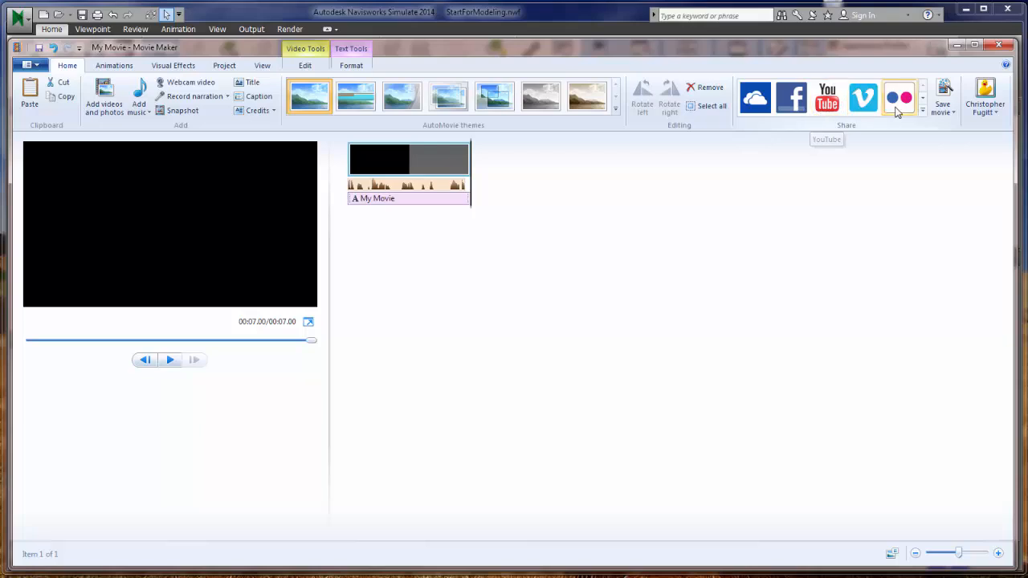
click(923, 110)
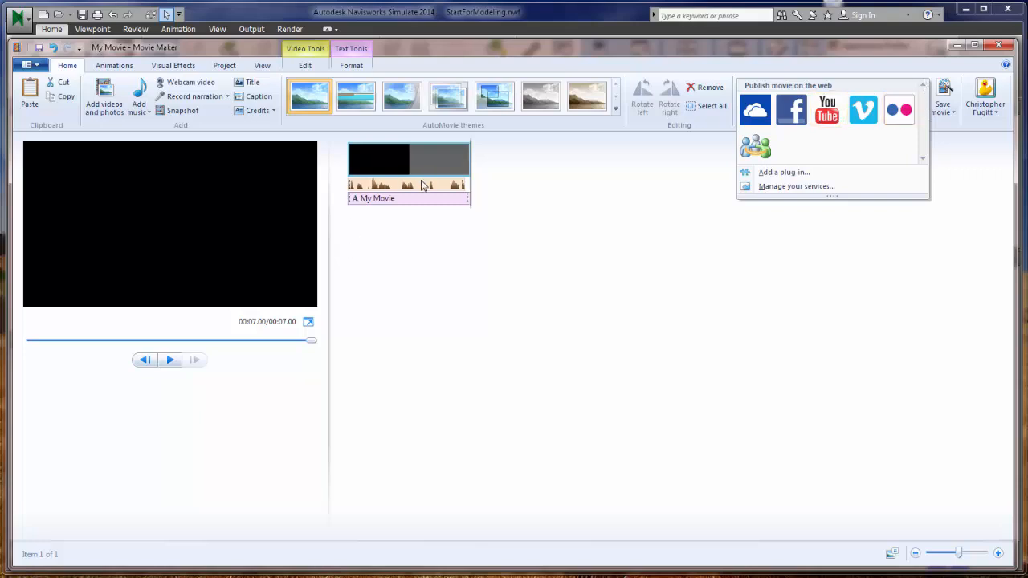
click(481, 228)
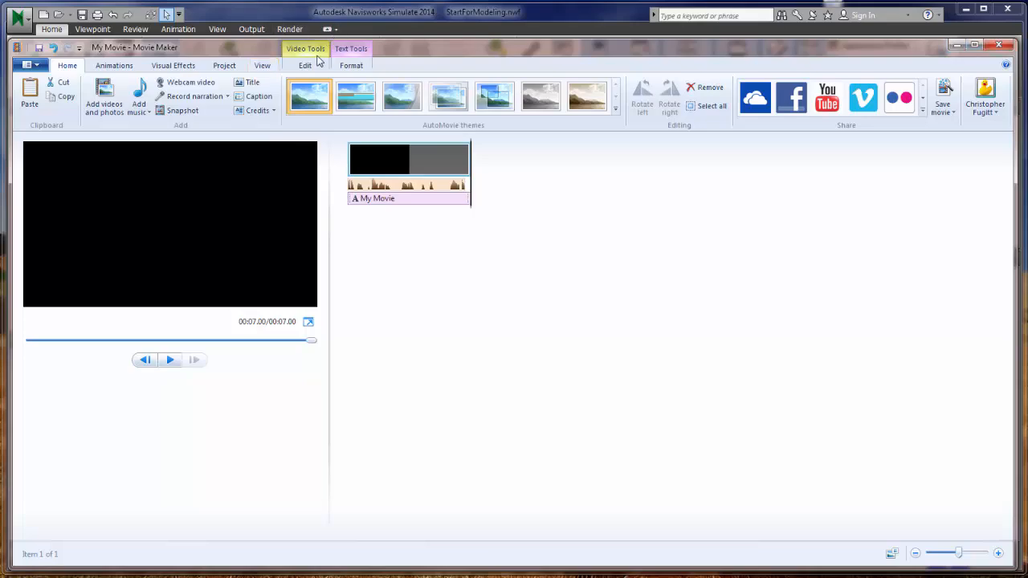
click(957, 45)
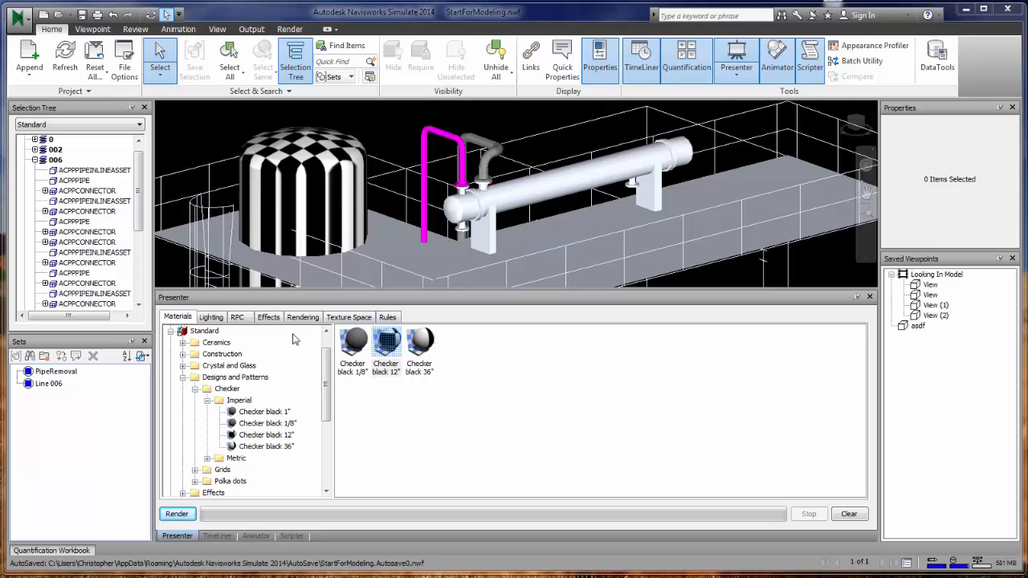
click(211, 317)
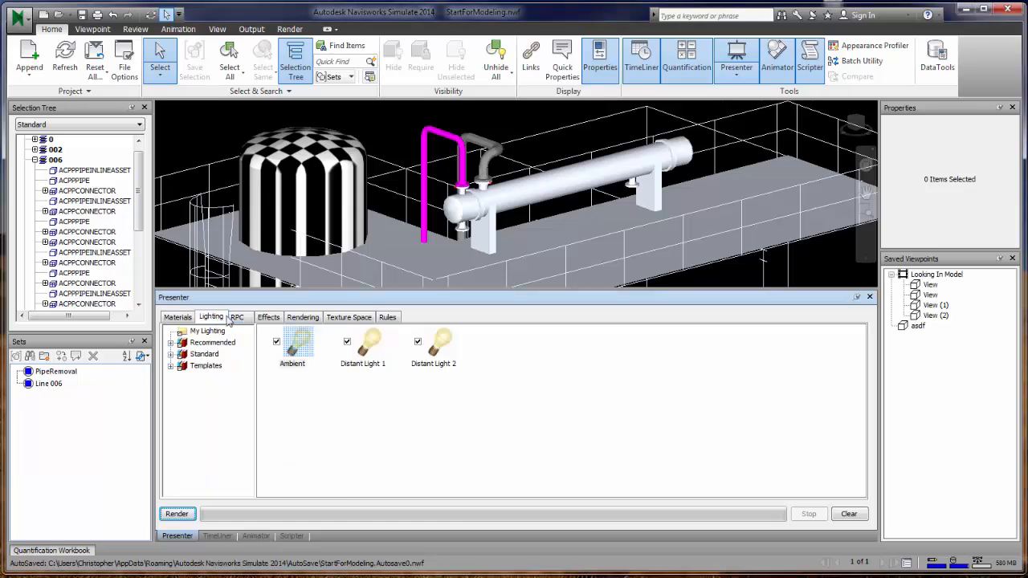
click(178, 318)
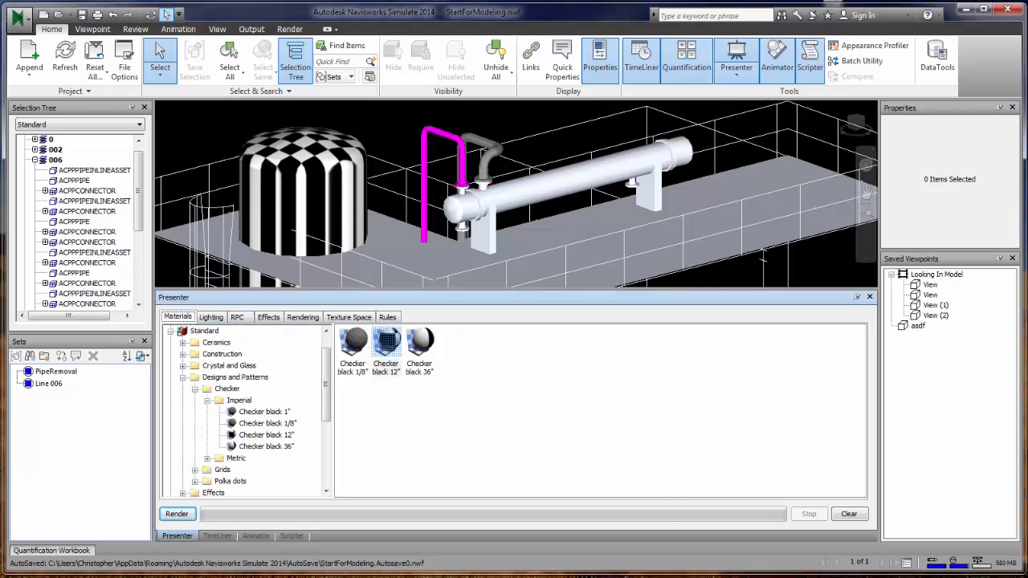